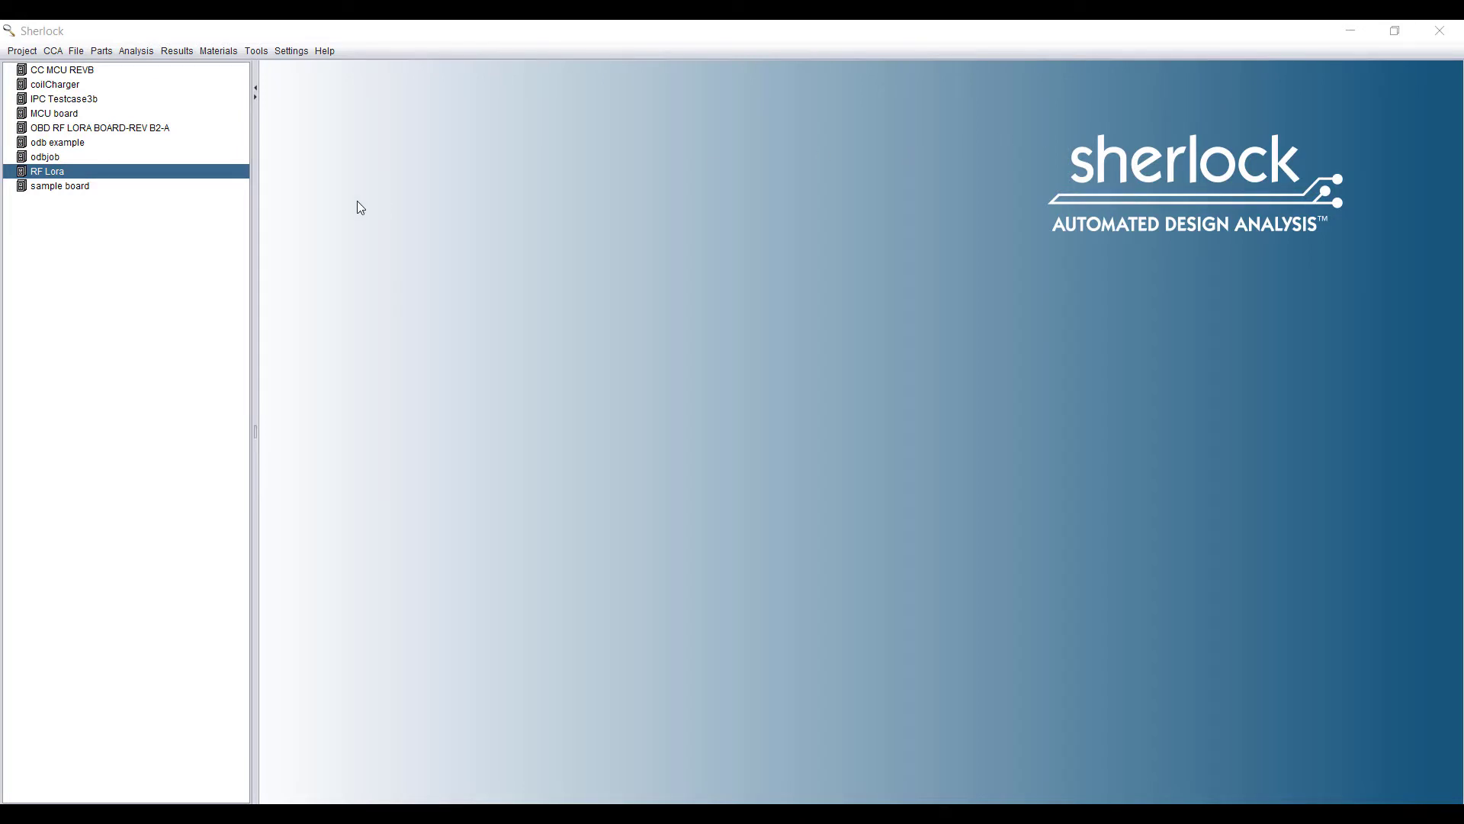
# Import ODB++ Tutorial.tgz as a new project named 'tutorial', accepting the component property mapping
pyautogui.click(21, 53)
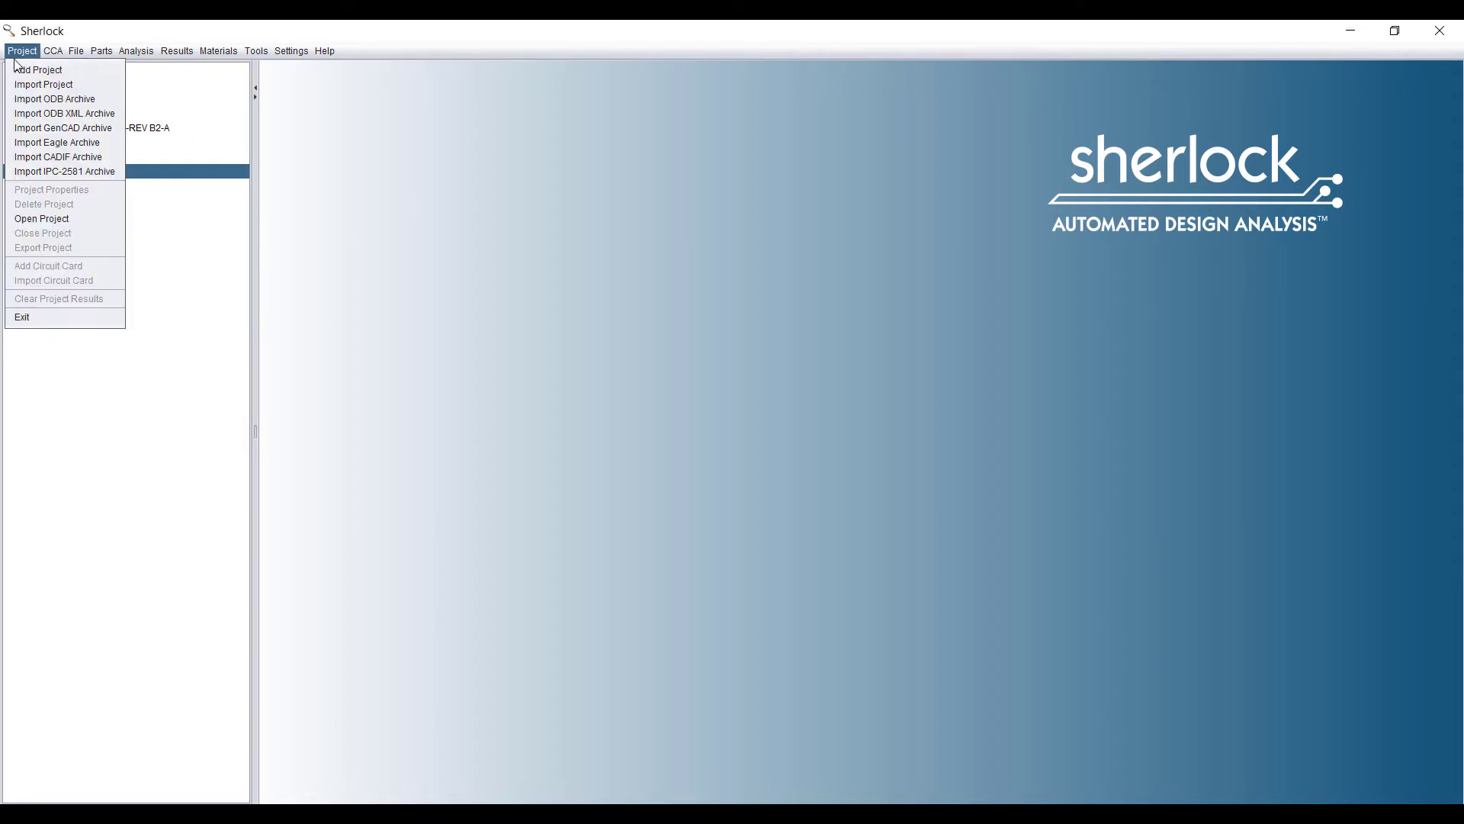
pyautogui.click(40, 100)
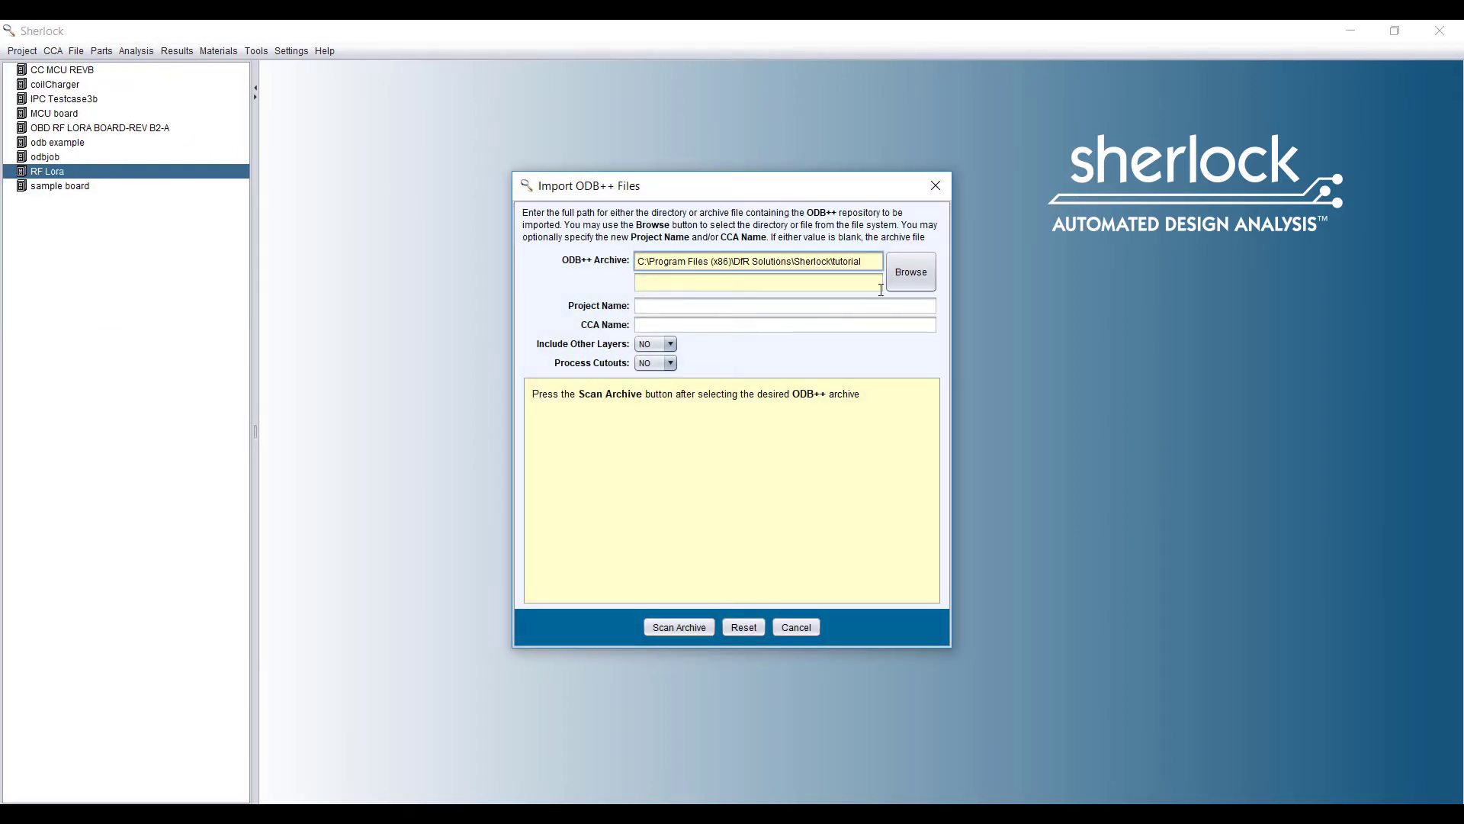
pyautogui.click(890, 284)
pyautogui.doubleClick(675, 263)
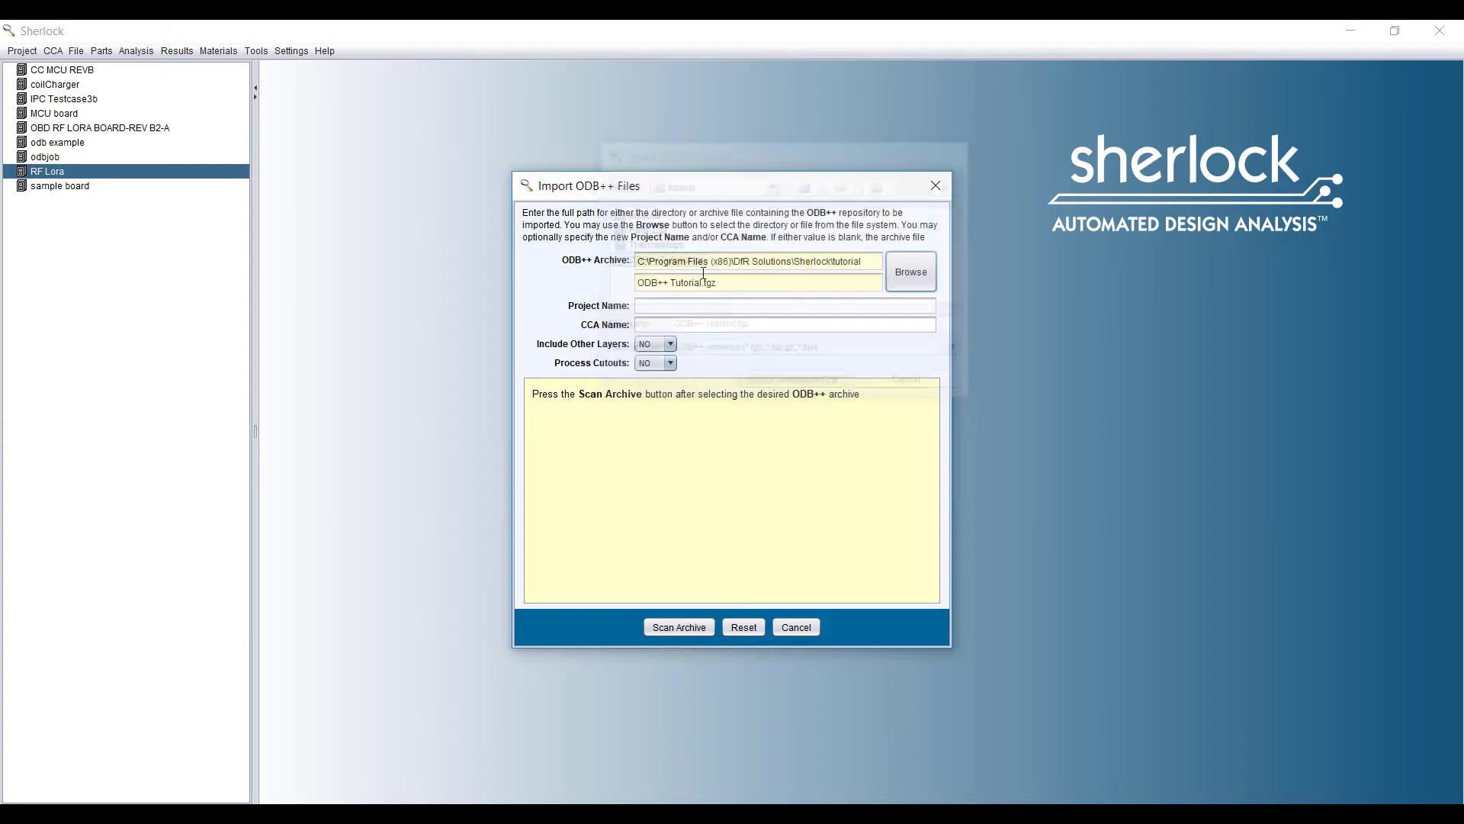
pyautogui.click(732, 311)
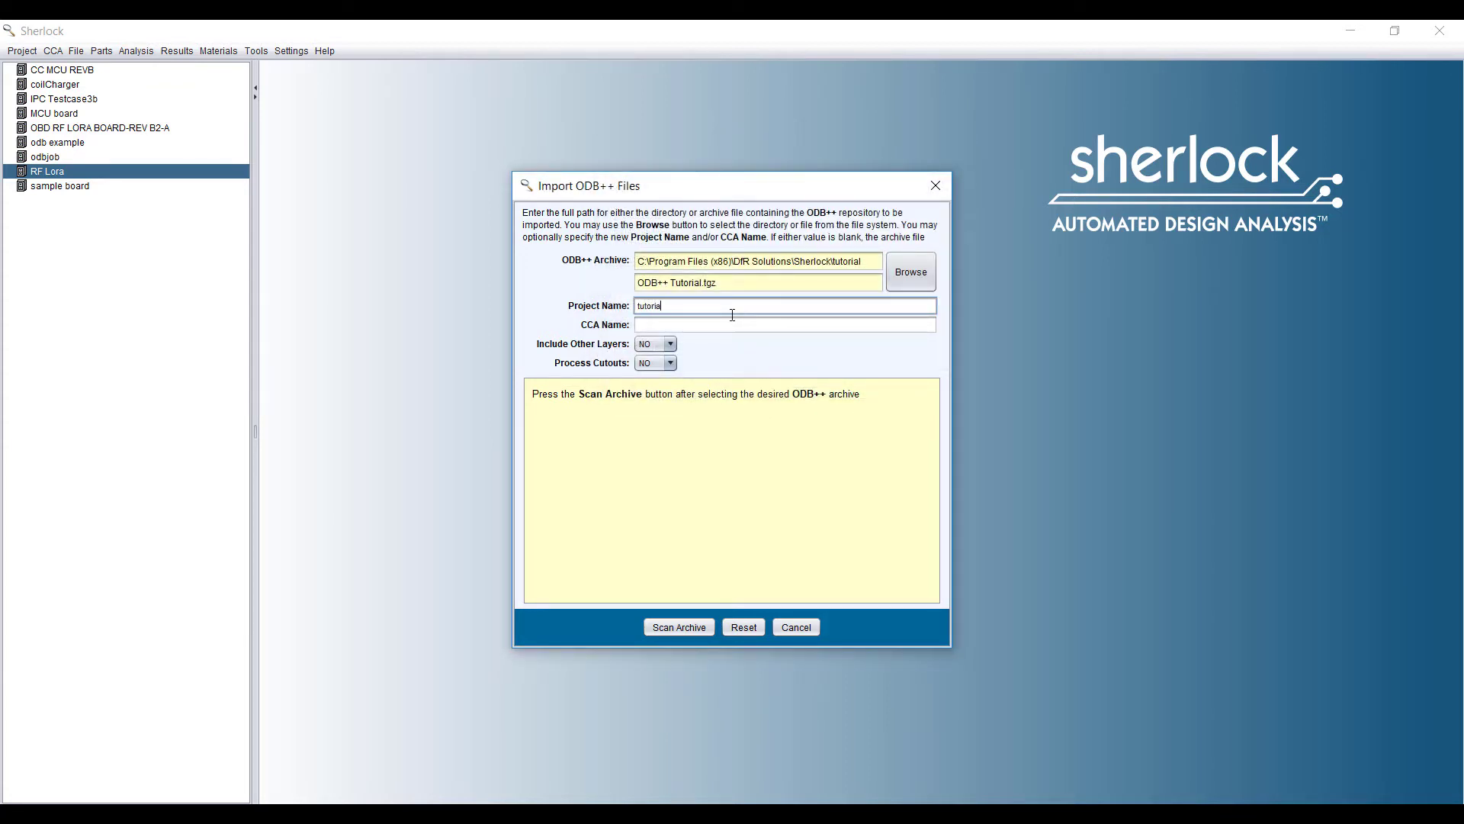
pyautogui.click(702, 628)
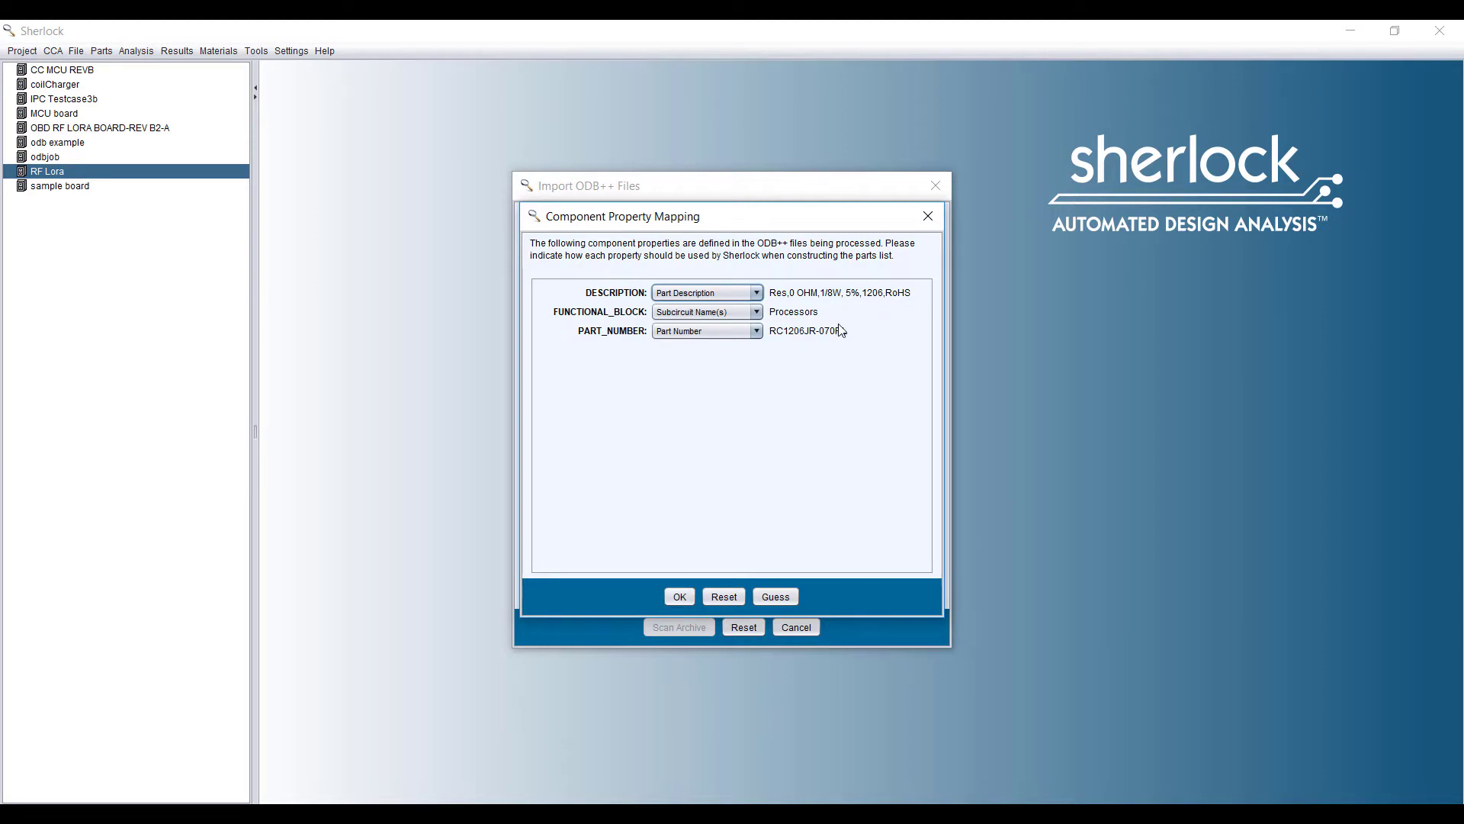
pyautogui.click(679, 596)
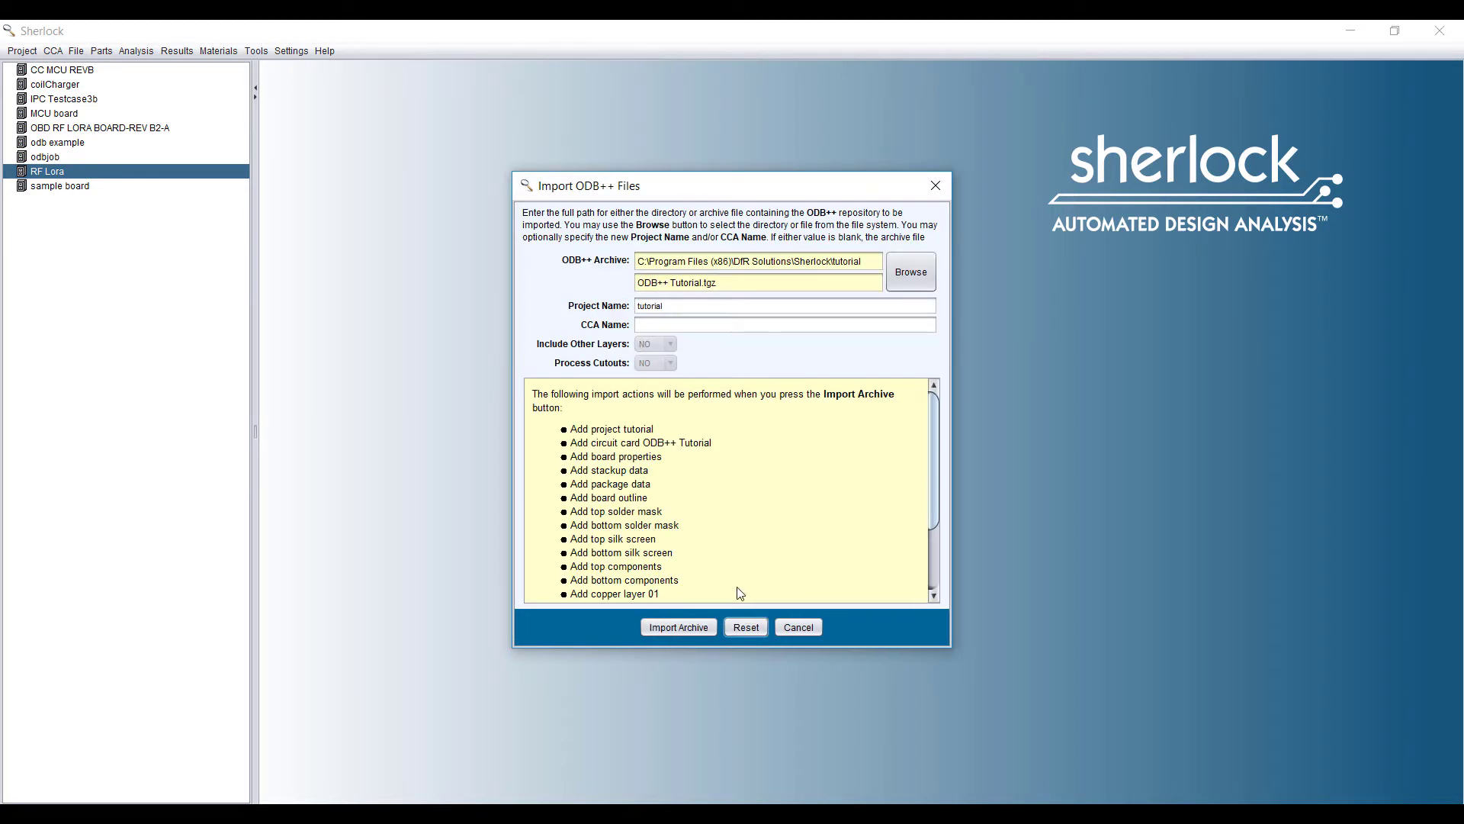
pyautogui.click(678, 626)
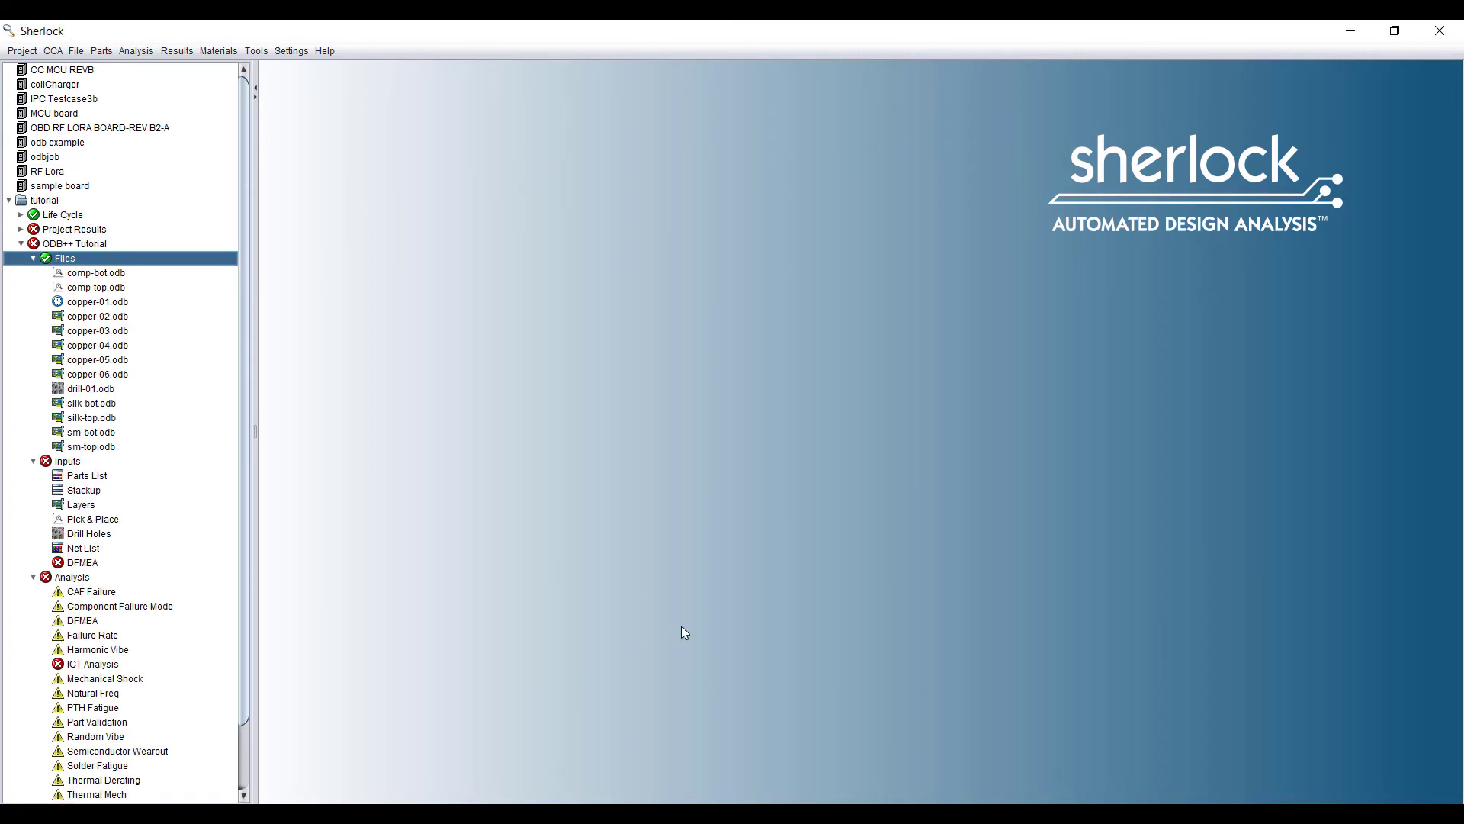
# Show the ODB++ Tutorial Parts List from the project tree and bring up the Parts menu
pyautogui.doubleClick(85, 477)
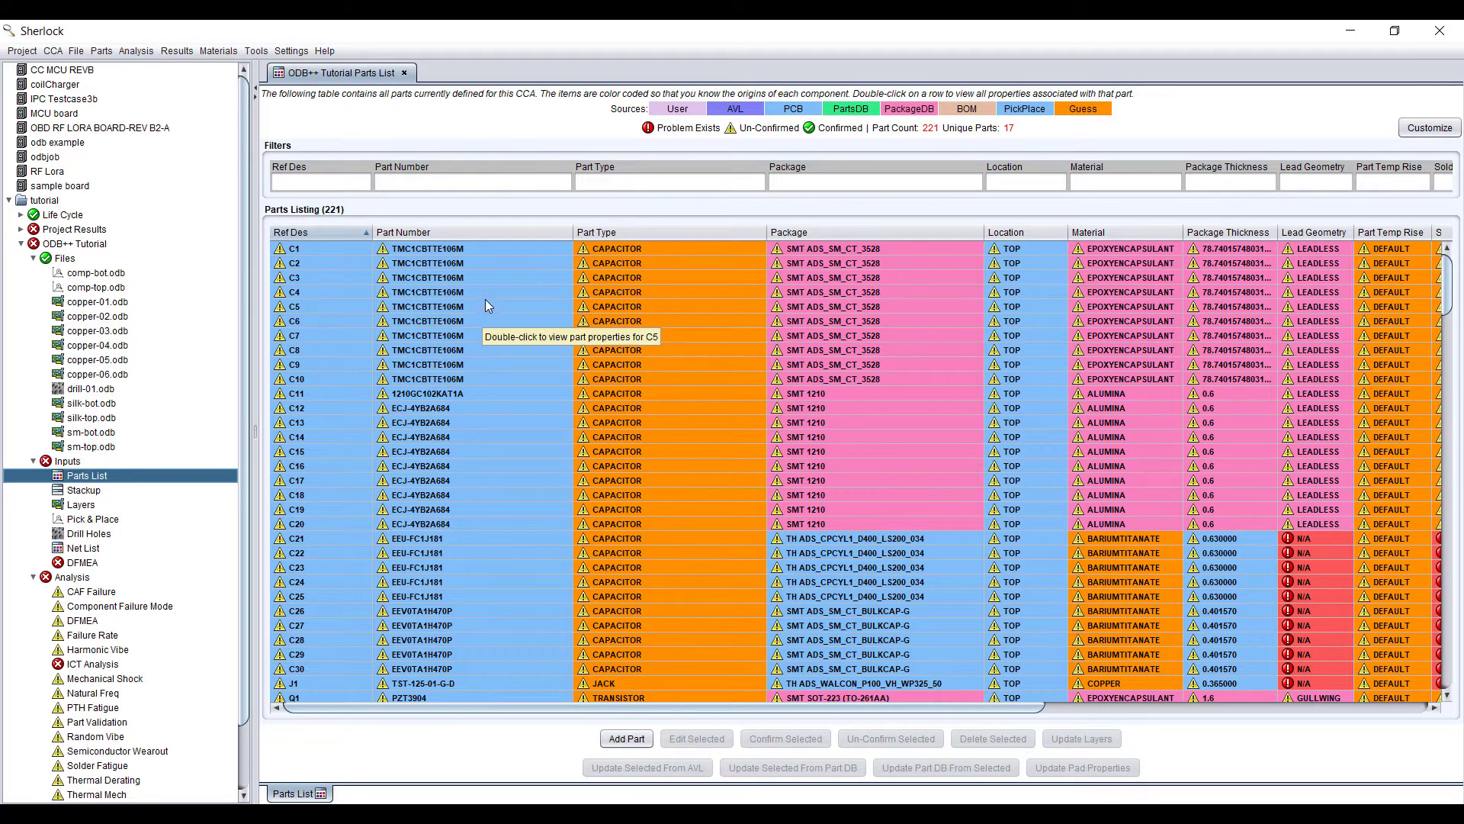
pyautogui.click(101, 50)
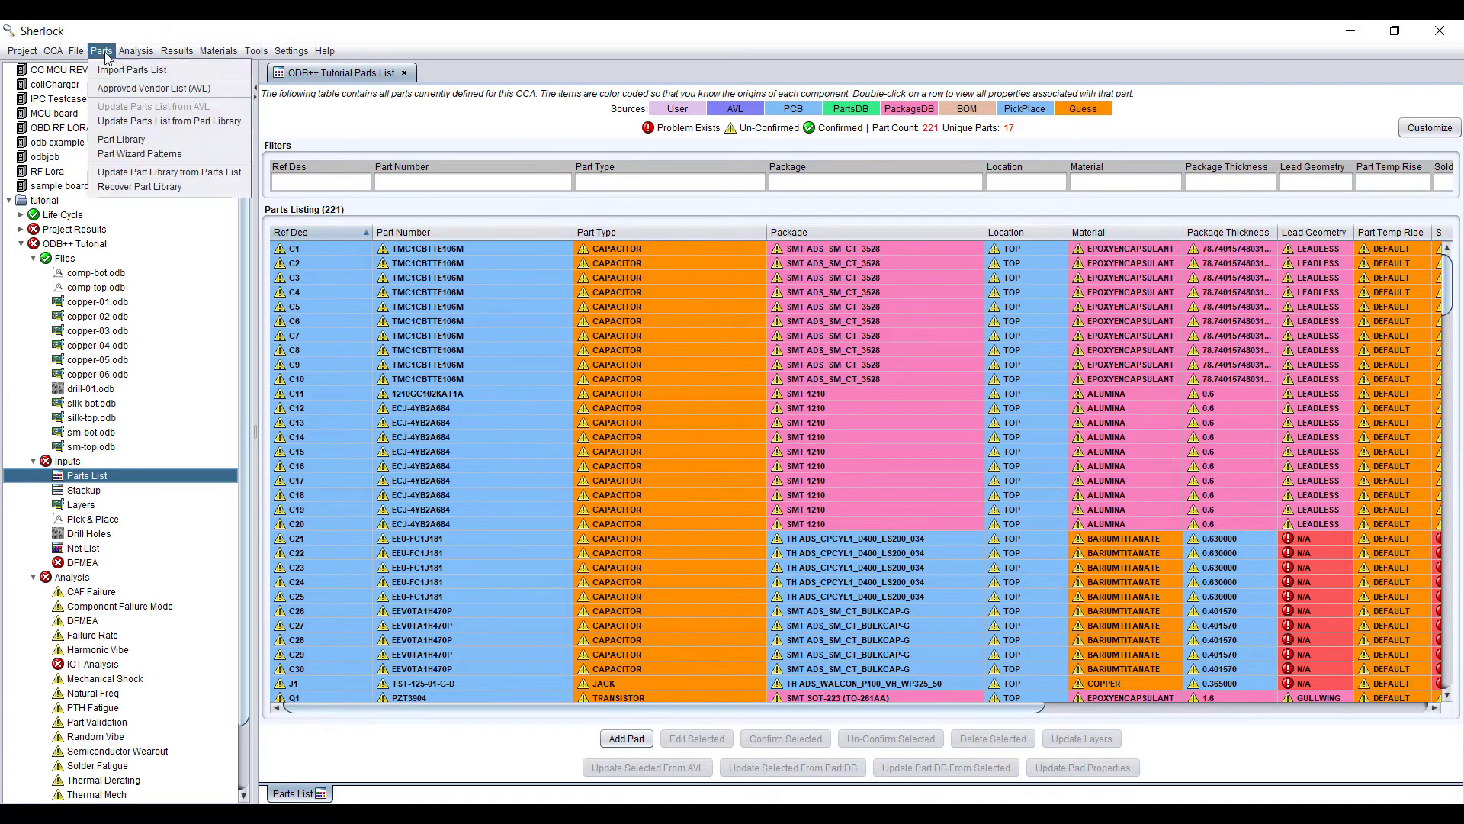
# Update the 221-part list from the Global Part Library and confirm the update
pyautogui.click(155, 124)
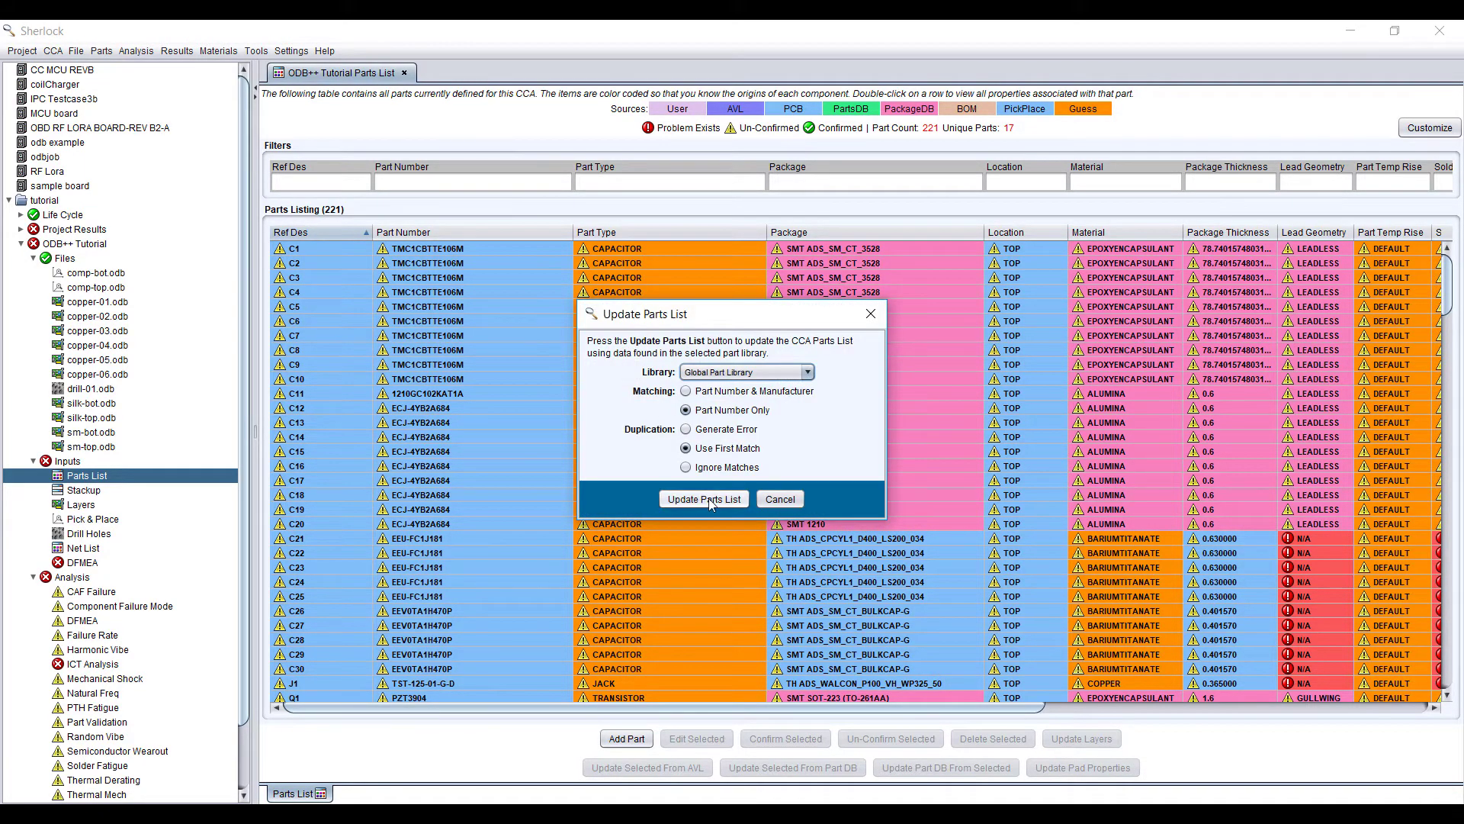
pyautogui.click(755, 373)
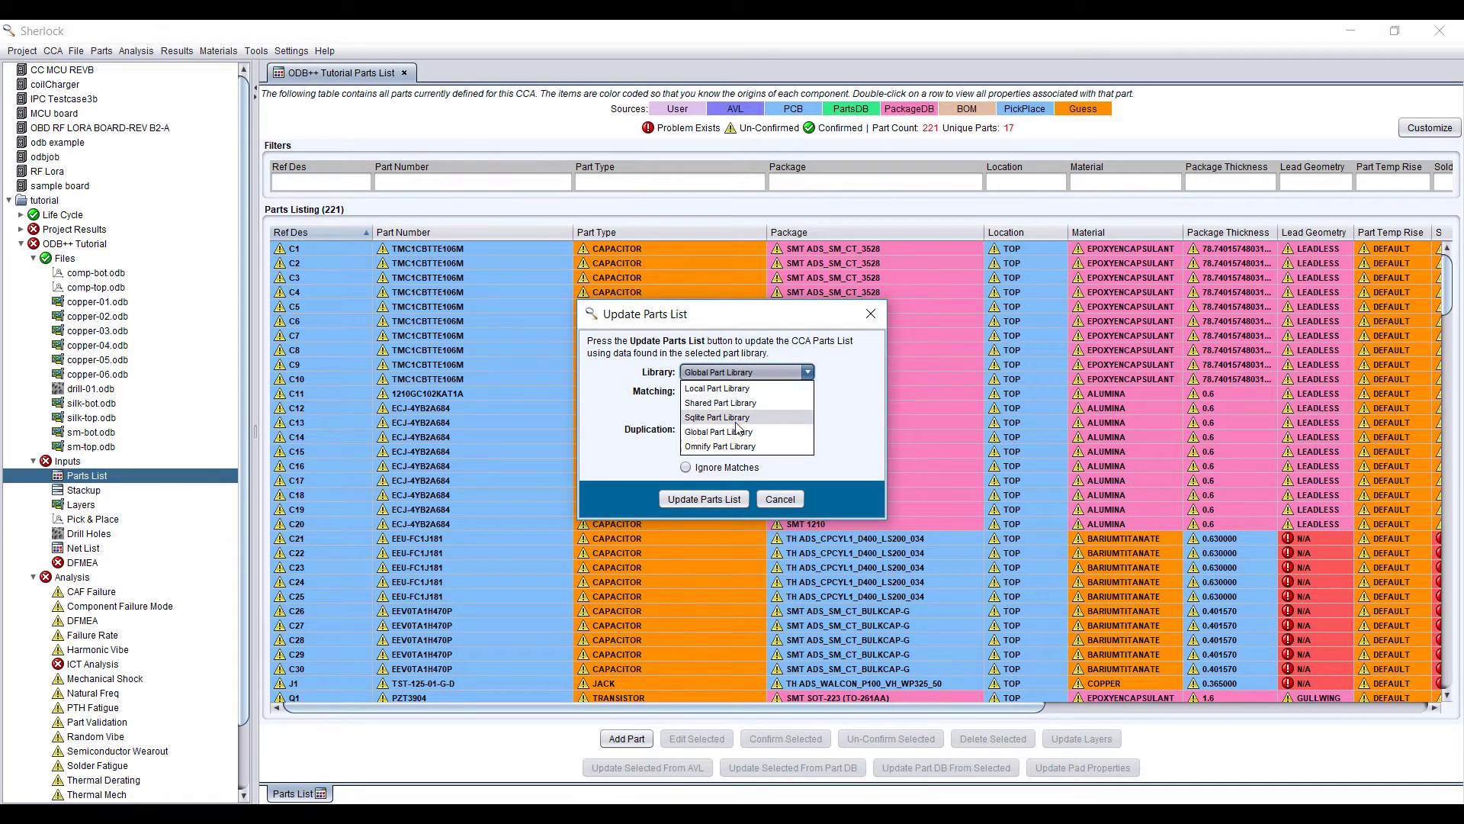
pyautogui.click(839, 421)
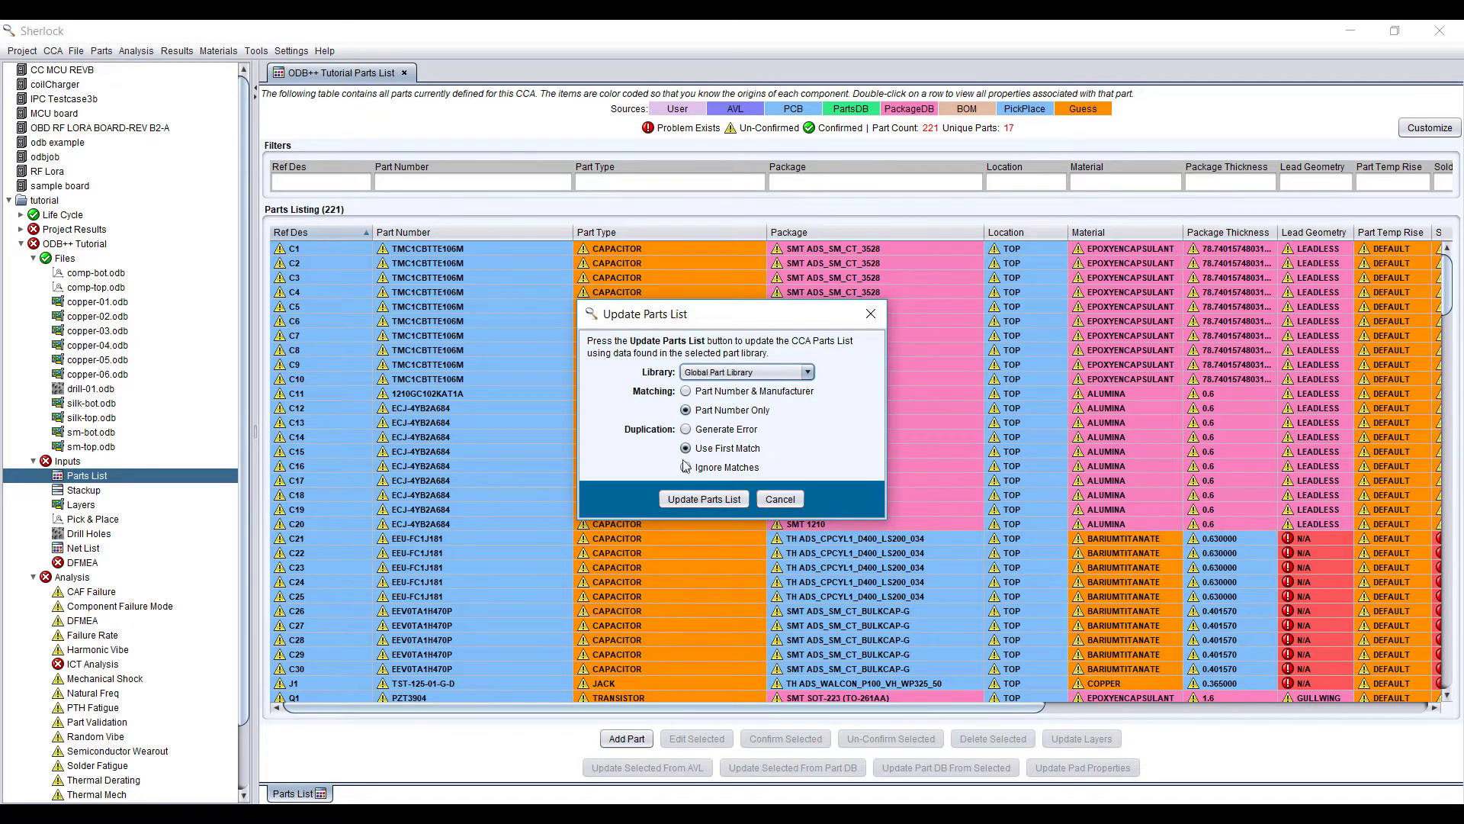
pyautogui.click(685, 500)
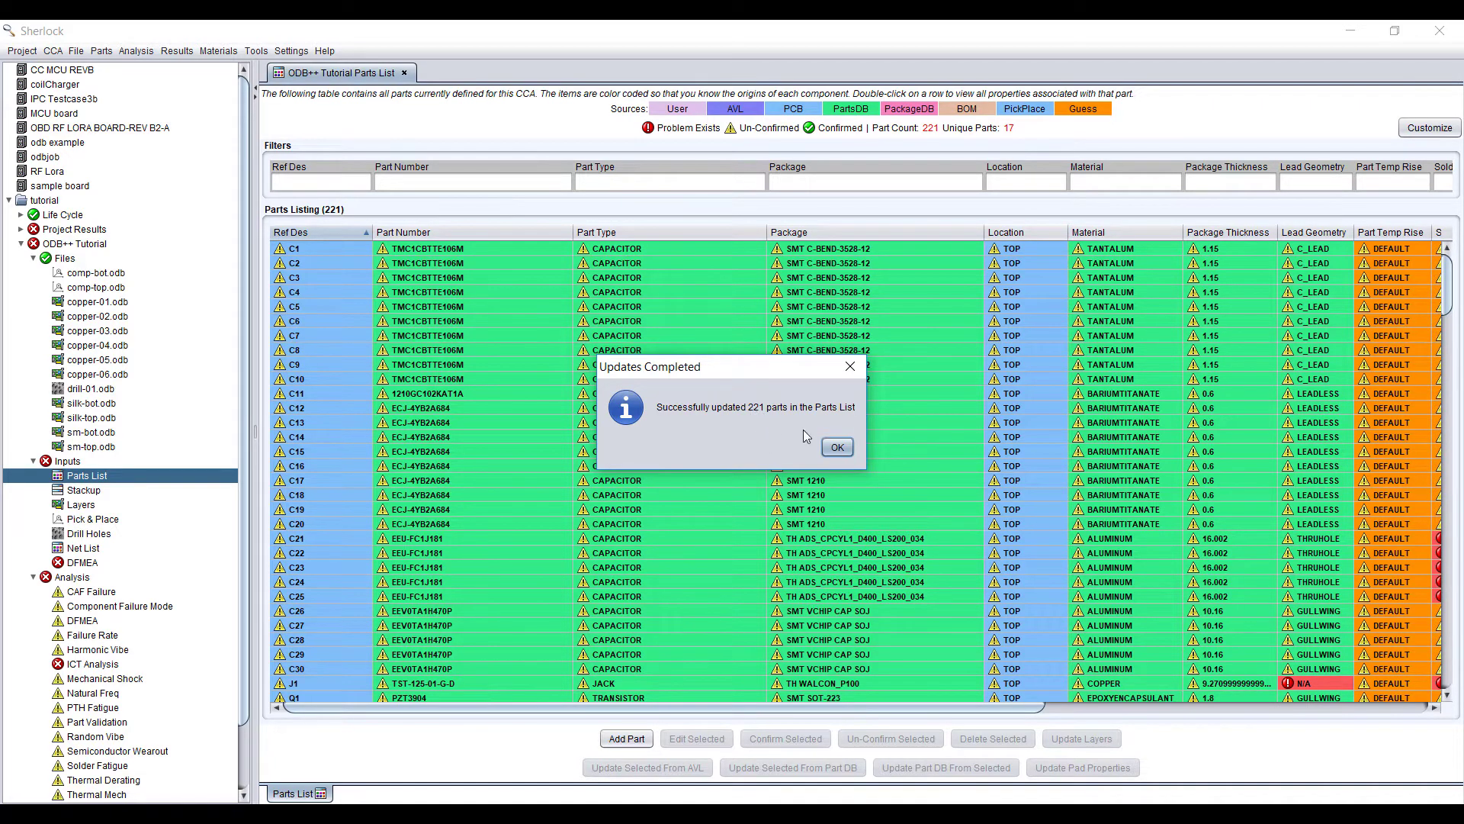
pyautogui.click(837, 448)
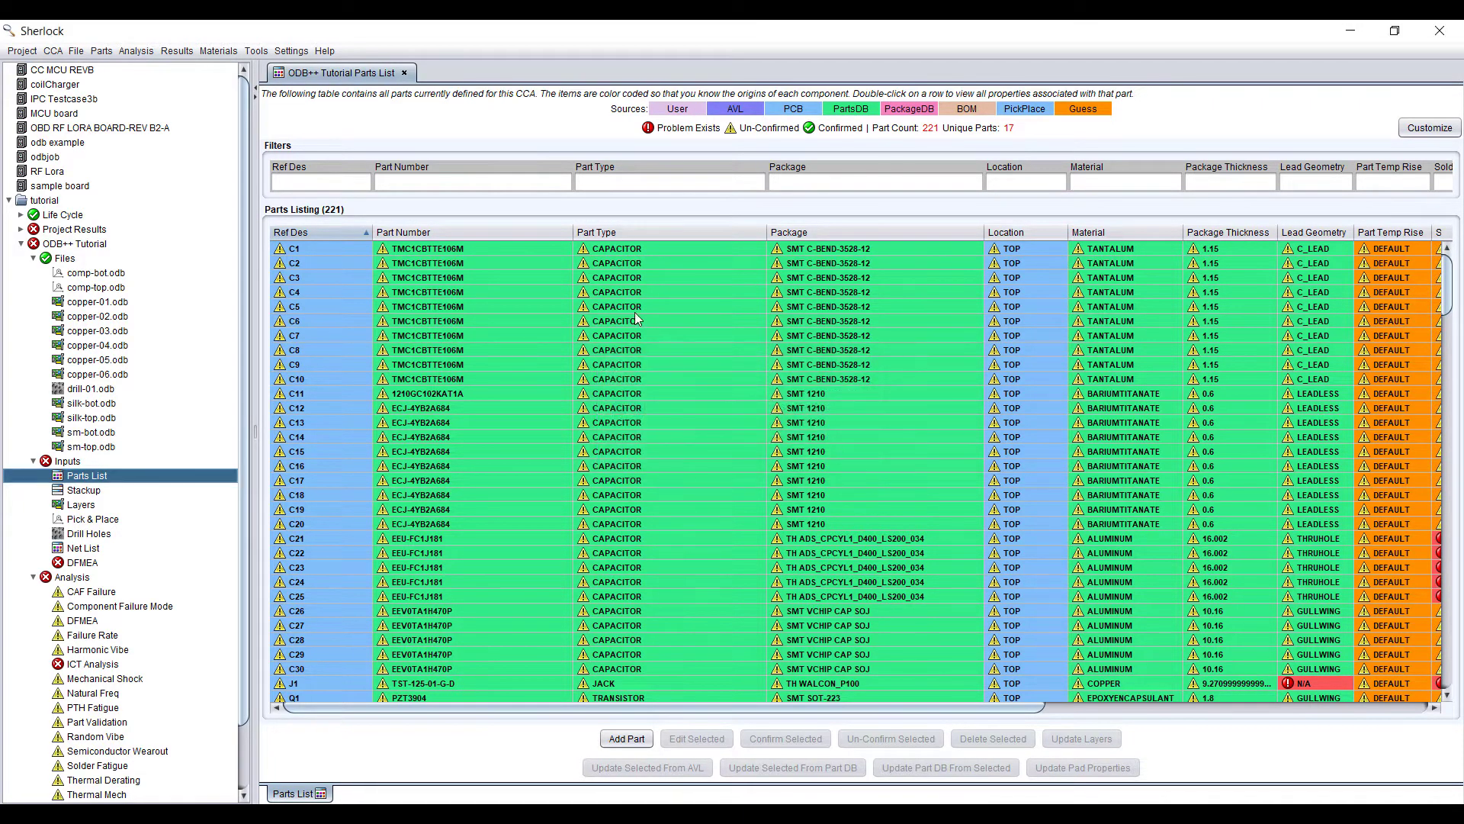
pyautogui.click(415, 253)
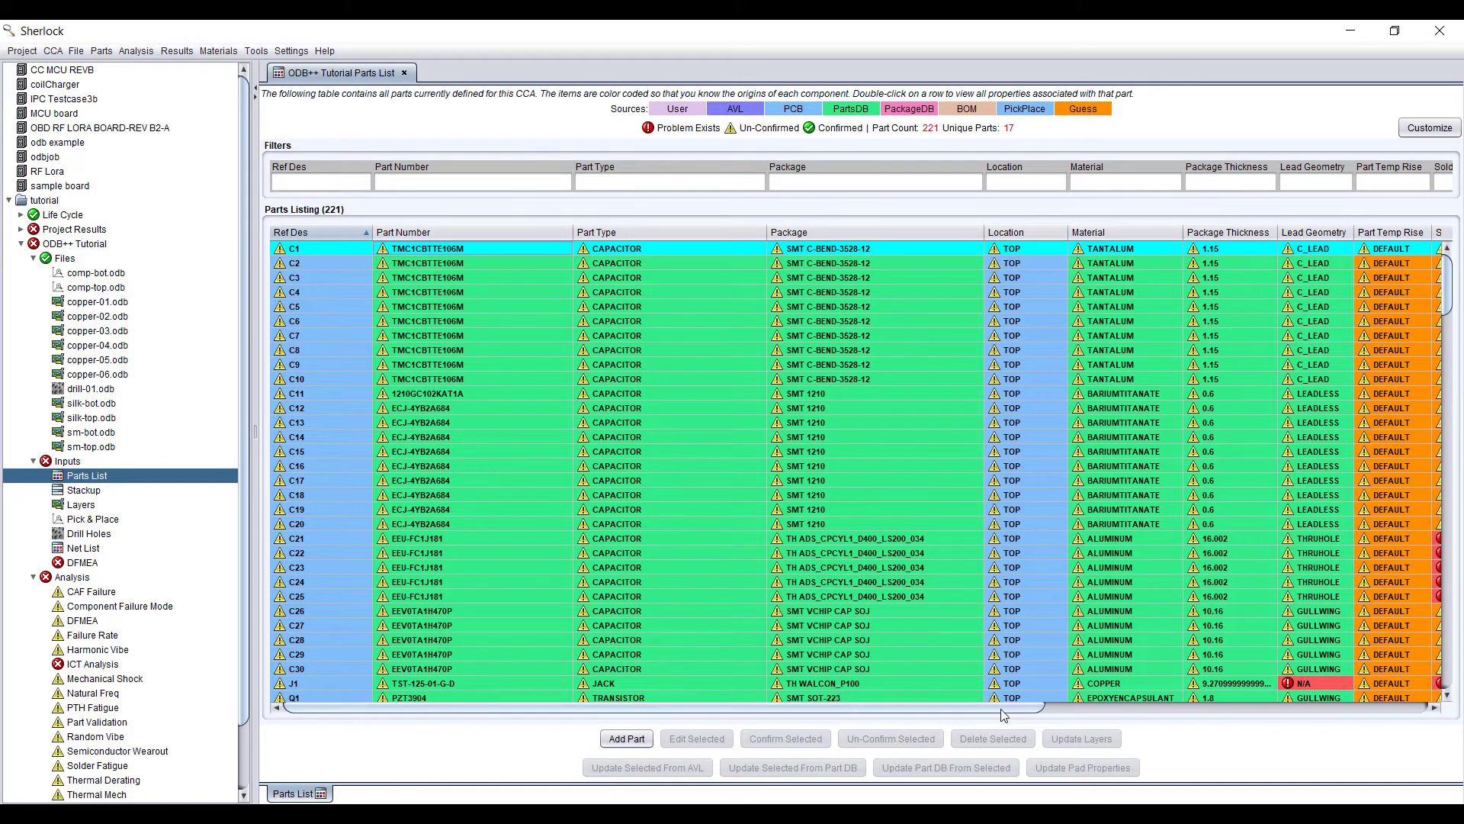
pyautogui.moveTo(991, 708); pyautogui.dragTo(881, 676)
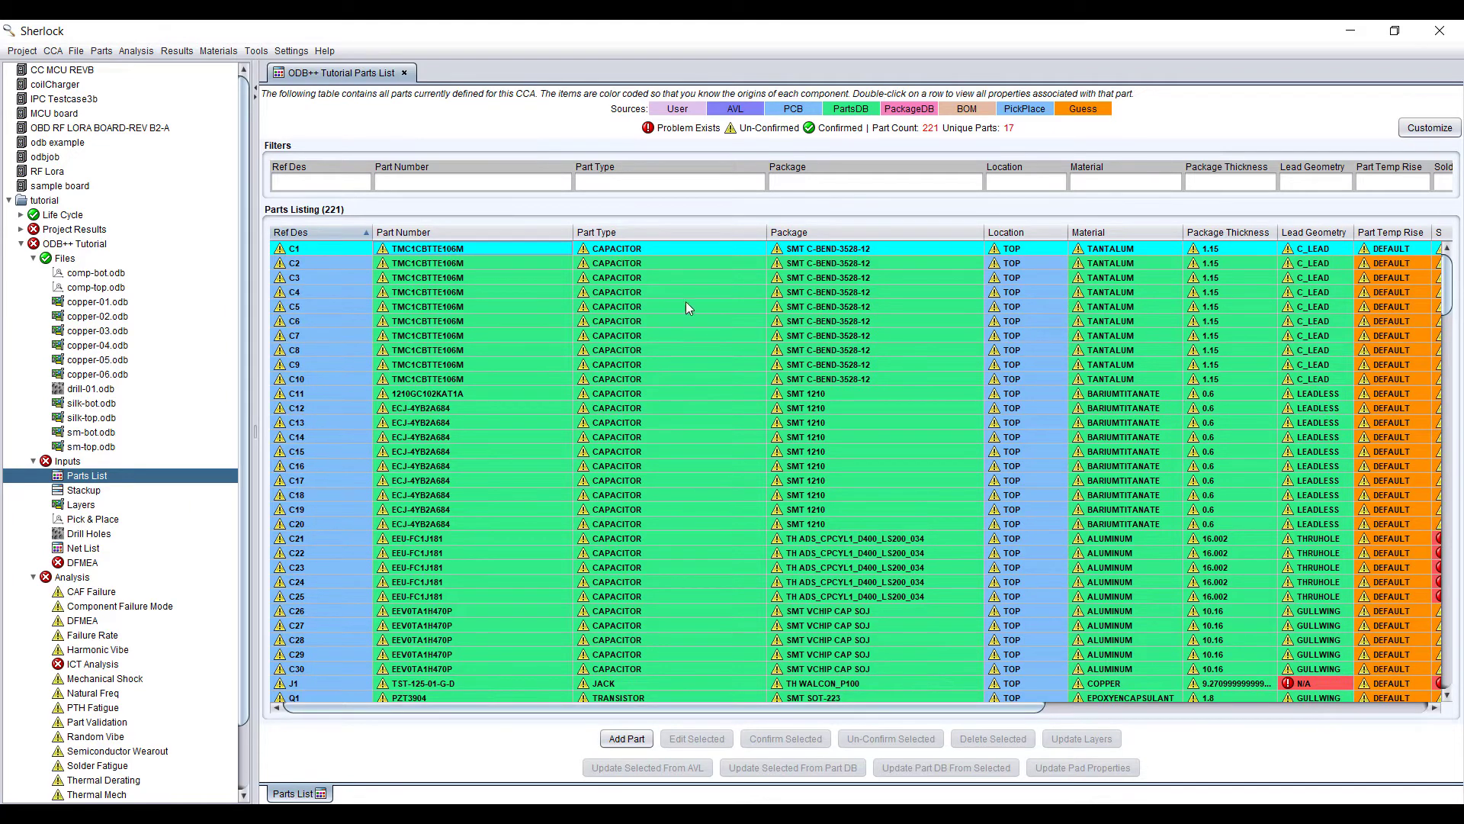
pyautogui.doubleClick(435, 254)
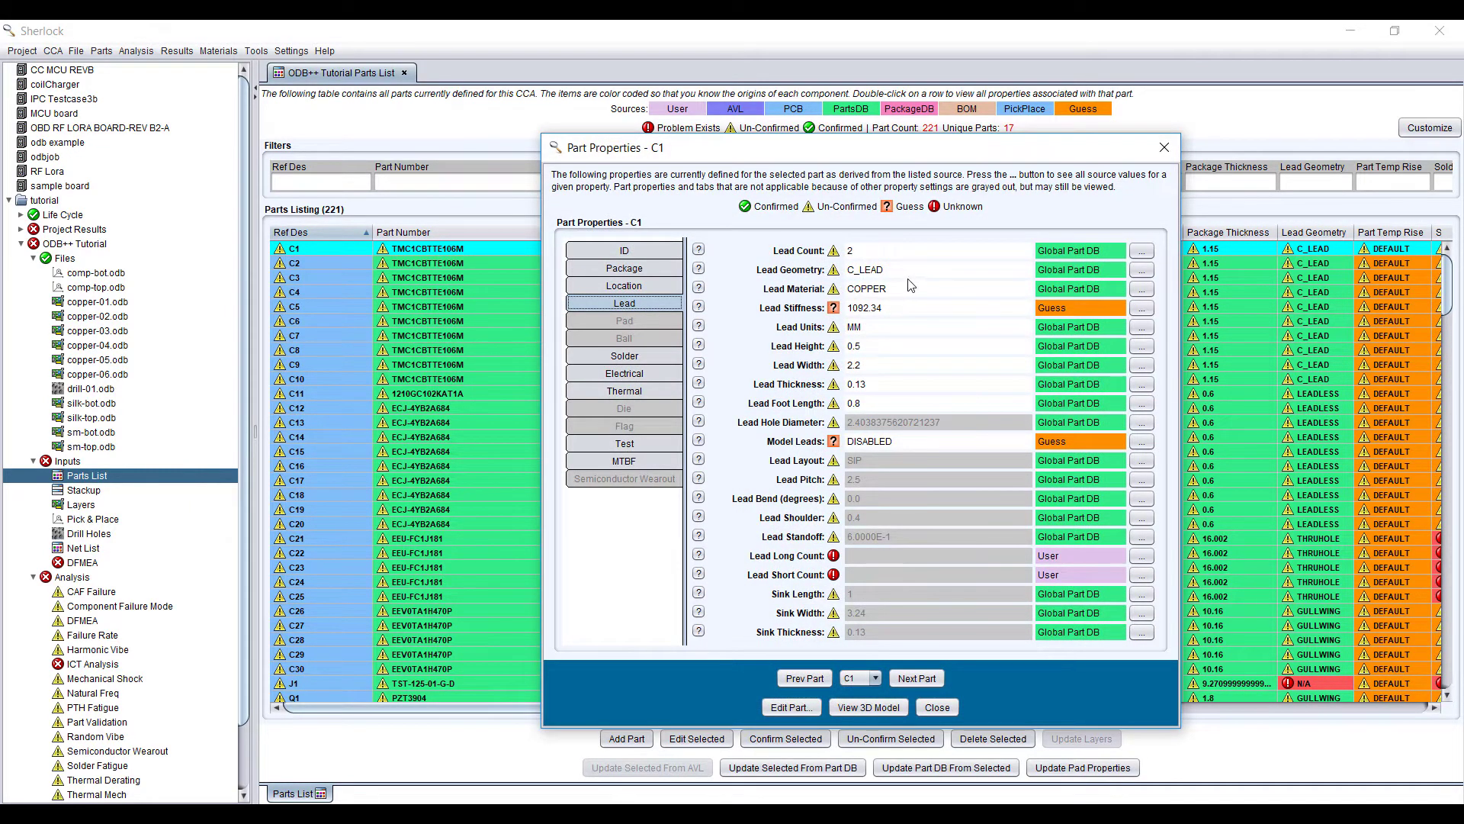
pyautogui.click(640, 269)
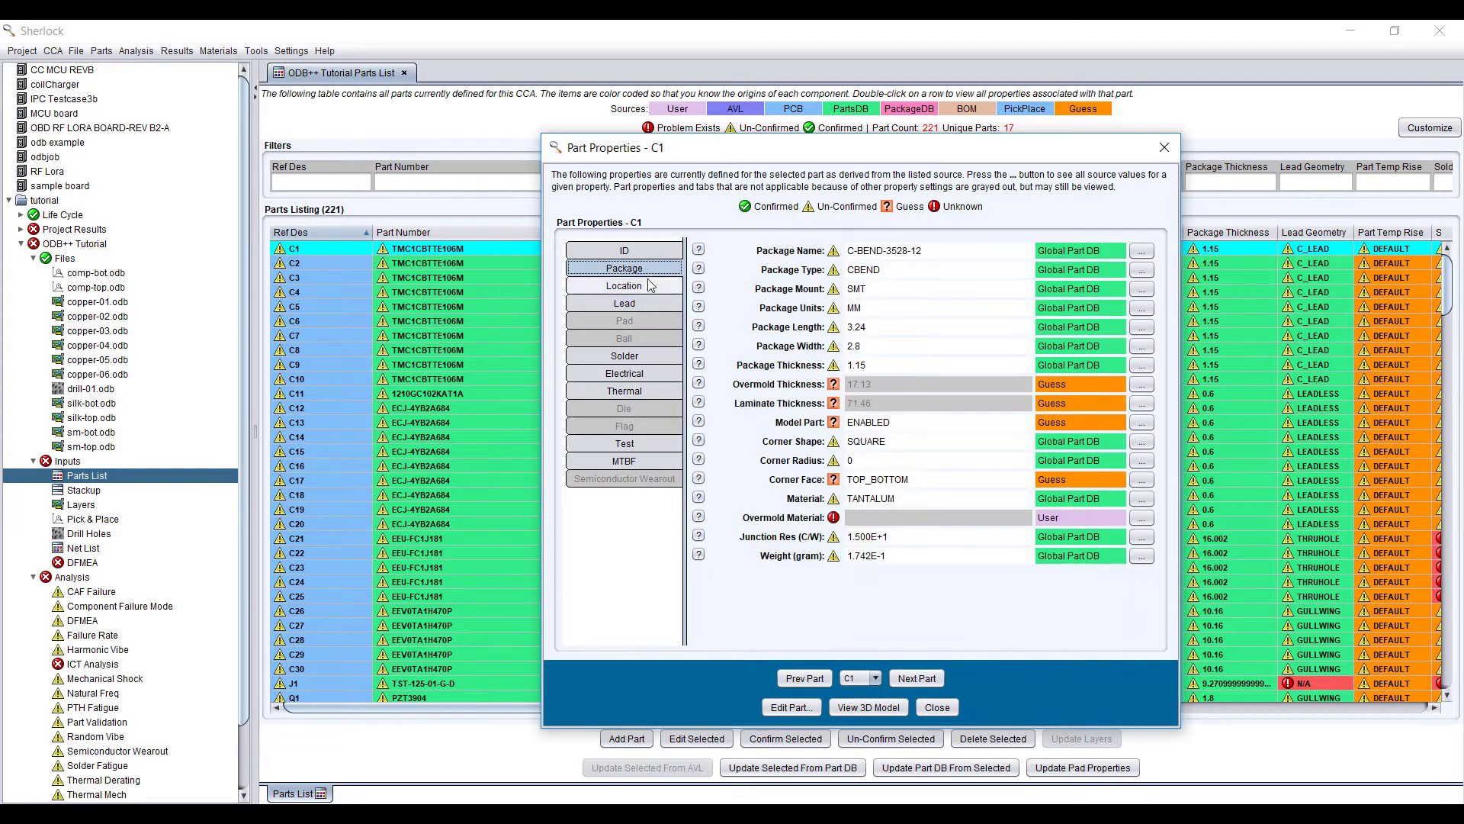
pyautogui.click(645, 289)
pyautogui.click(646, 305)
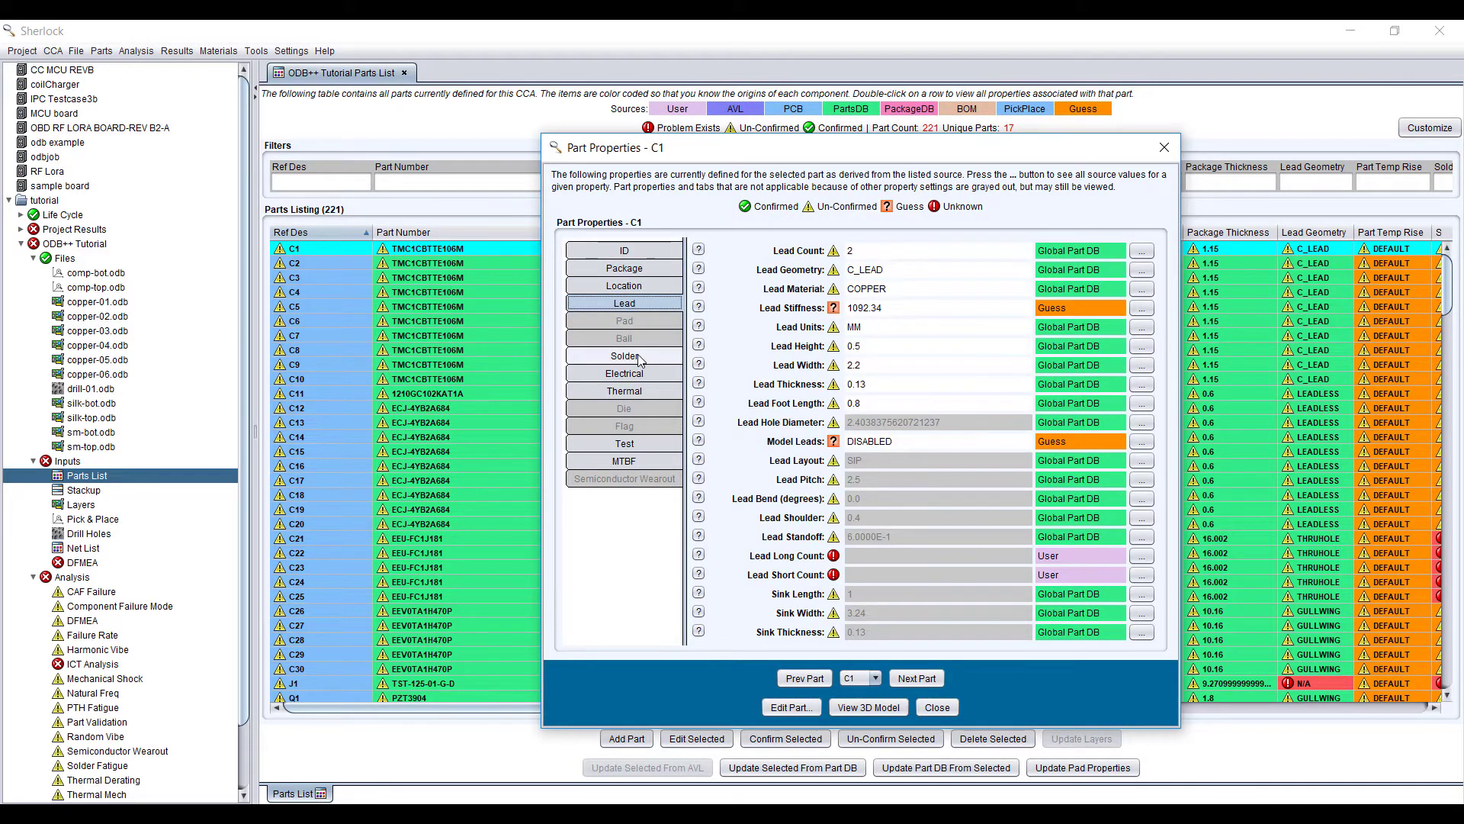
pyautogui.click(641, 357)
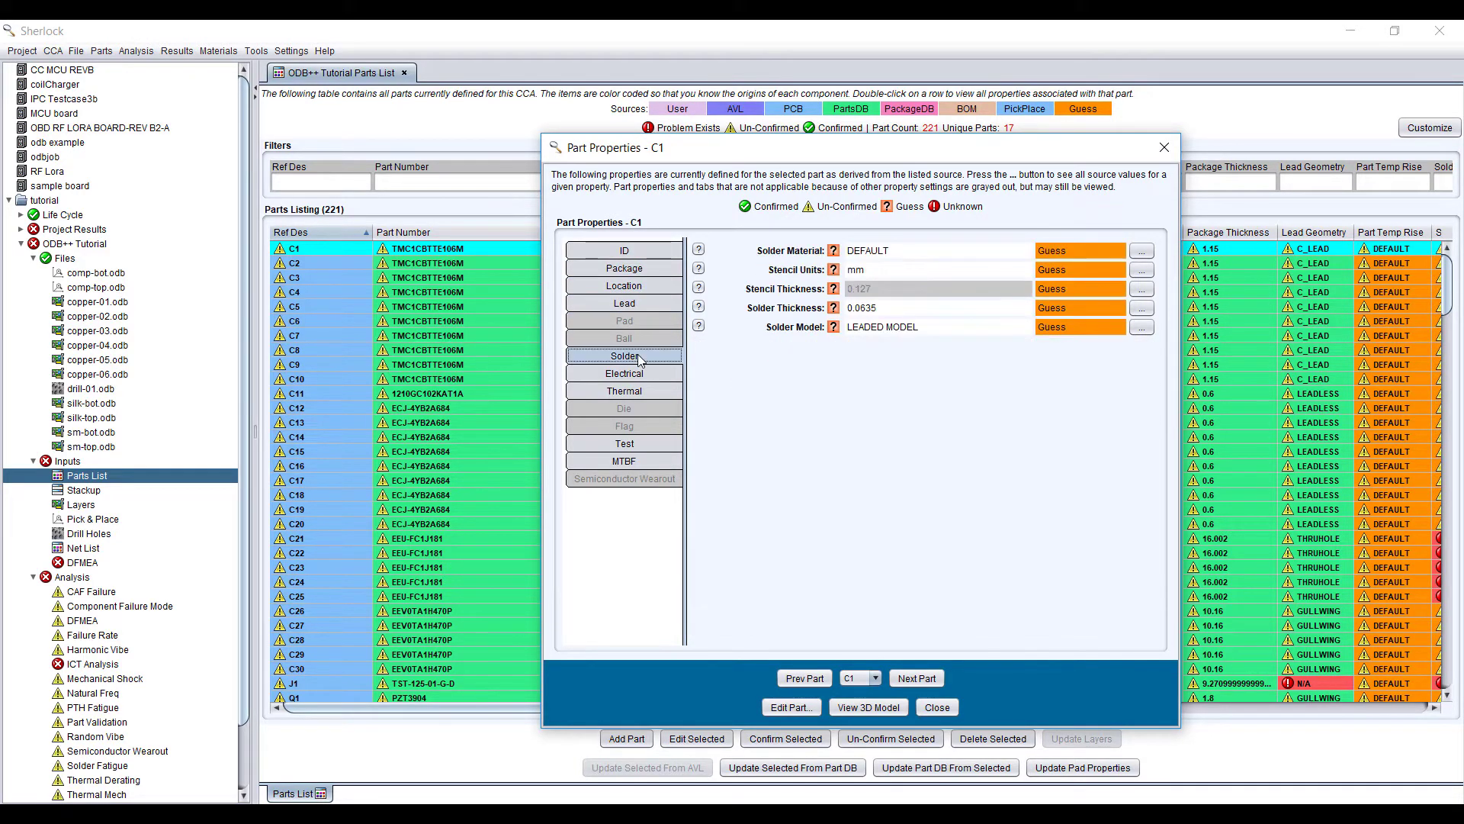
pyautogui.click(938, 707)
pyautogui.scroll(-20, 1088, 458)
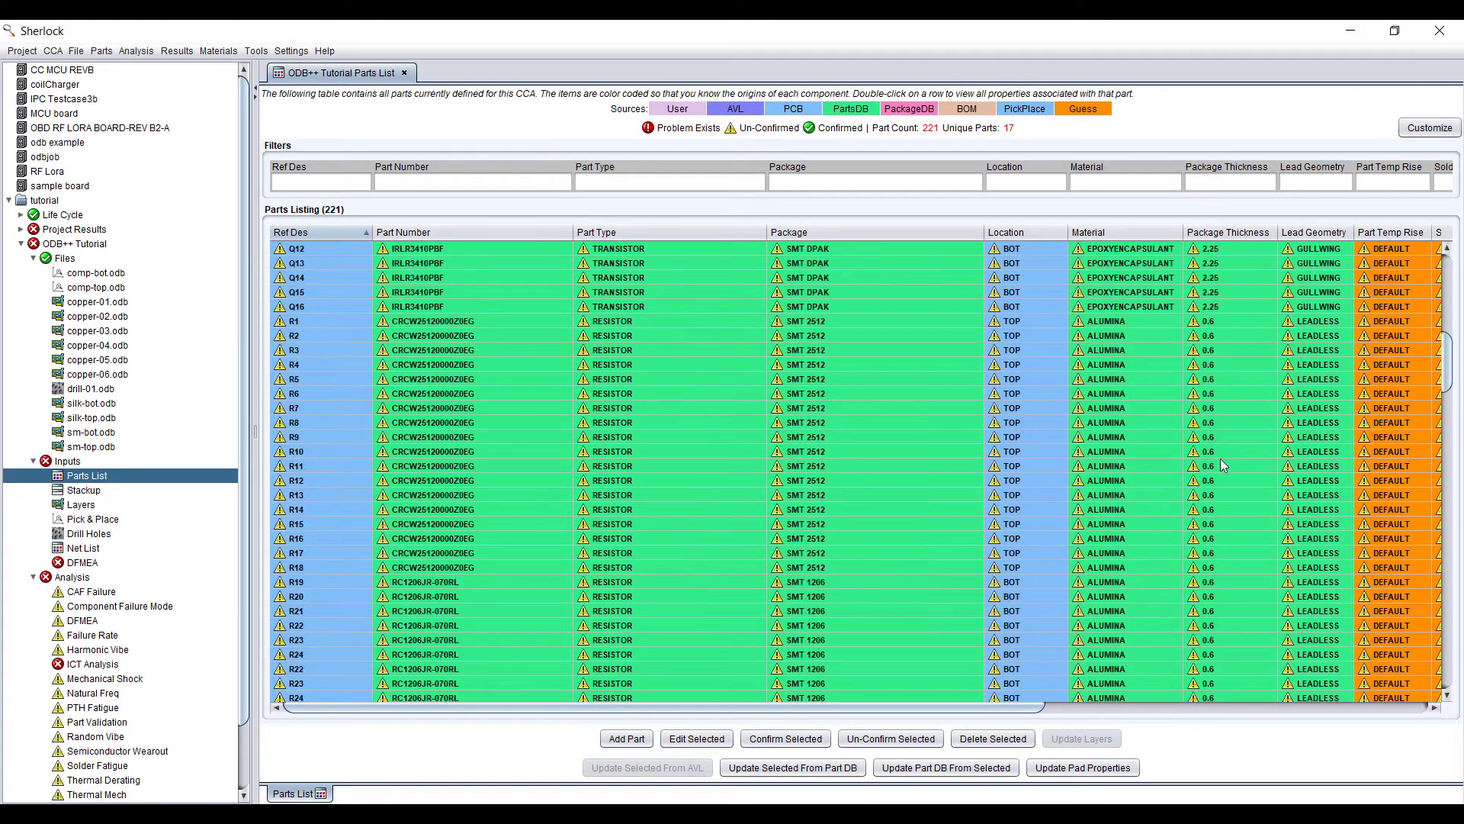
pyautogui.scroll(-20, 1269, 568)
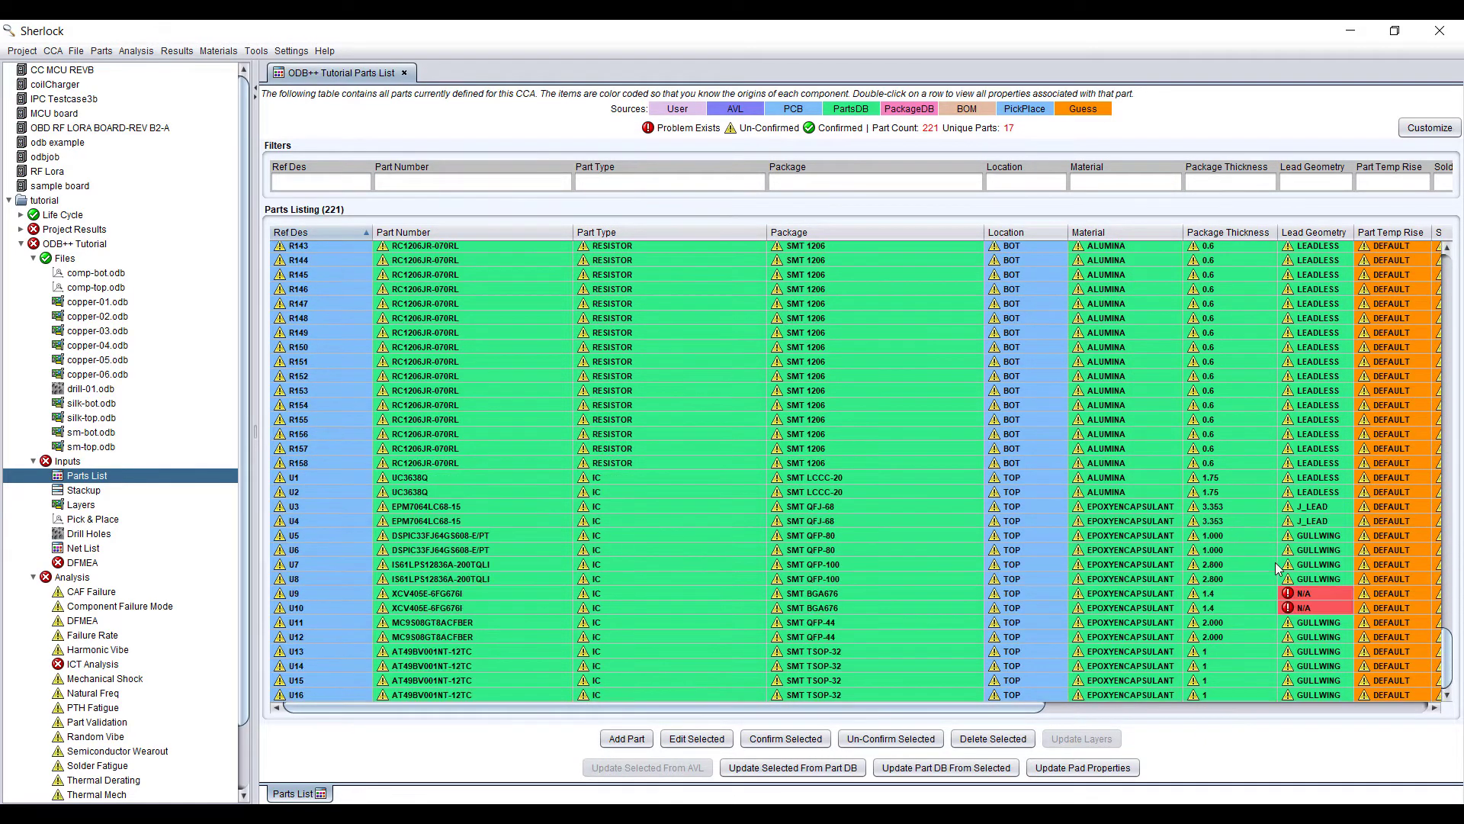
pyautogui.moveTo(1439, 668); pyautogui.dragTo(1440, 293)
pyautogui.moveTo(940, 707); pyautogui.dragTo(1326, 707)
pyautogui.scroll(-3, 1305, 468)
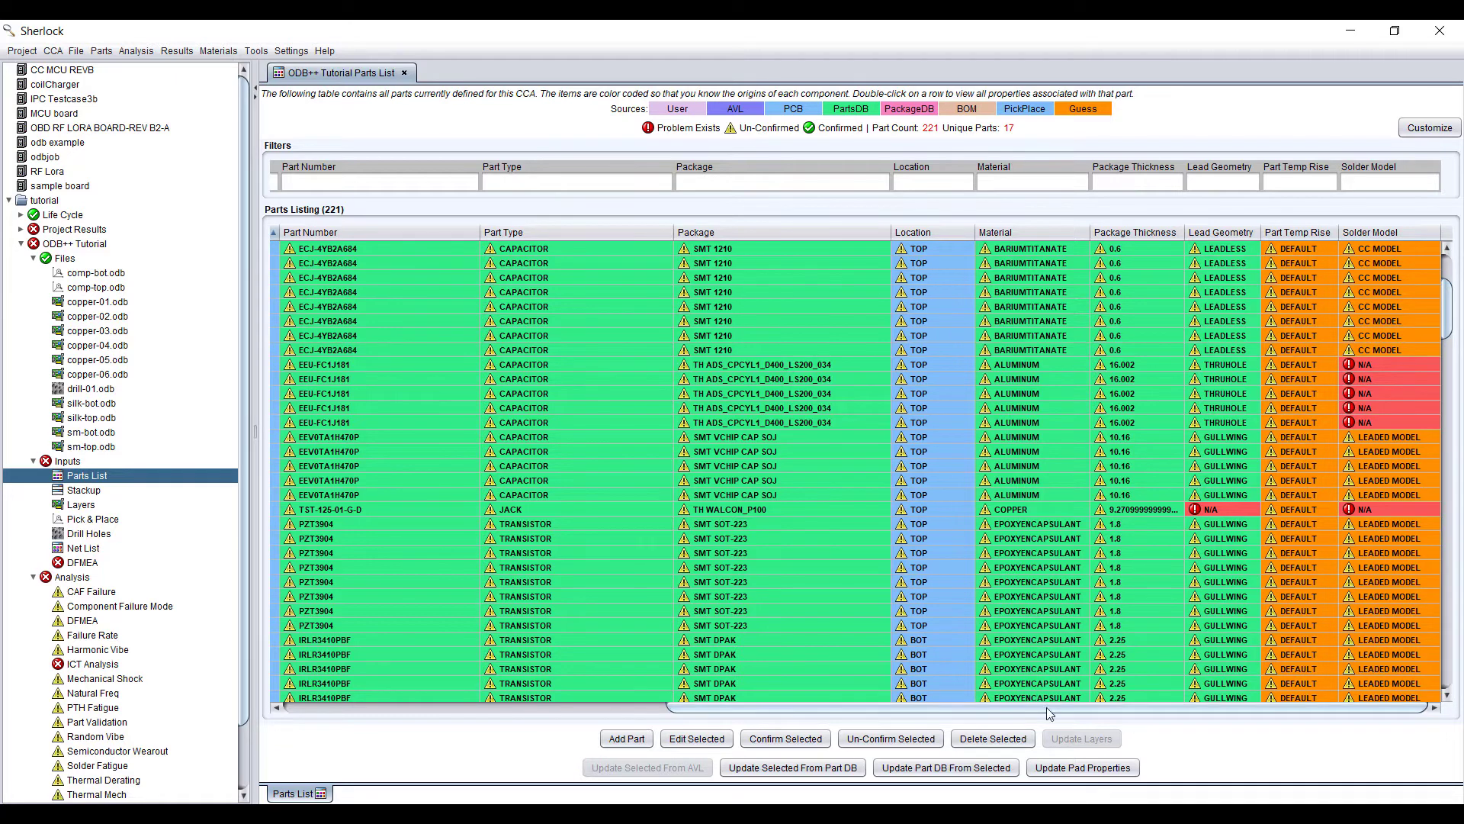
pyautogui.moveTo(1039, 706); pyautogui.dragTo(1096, 705)
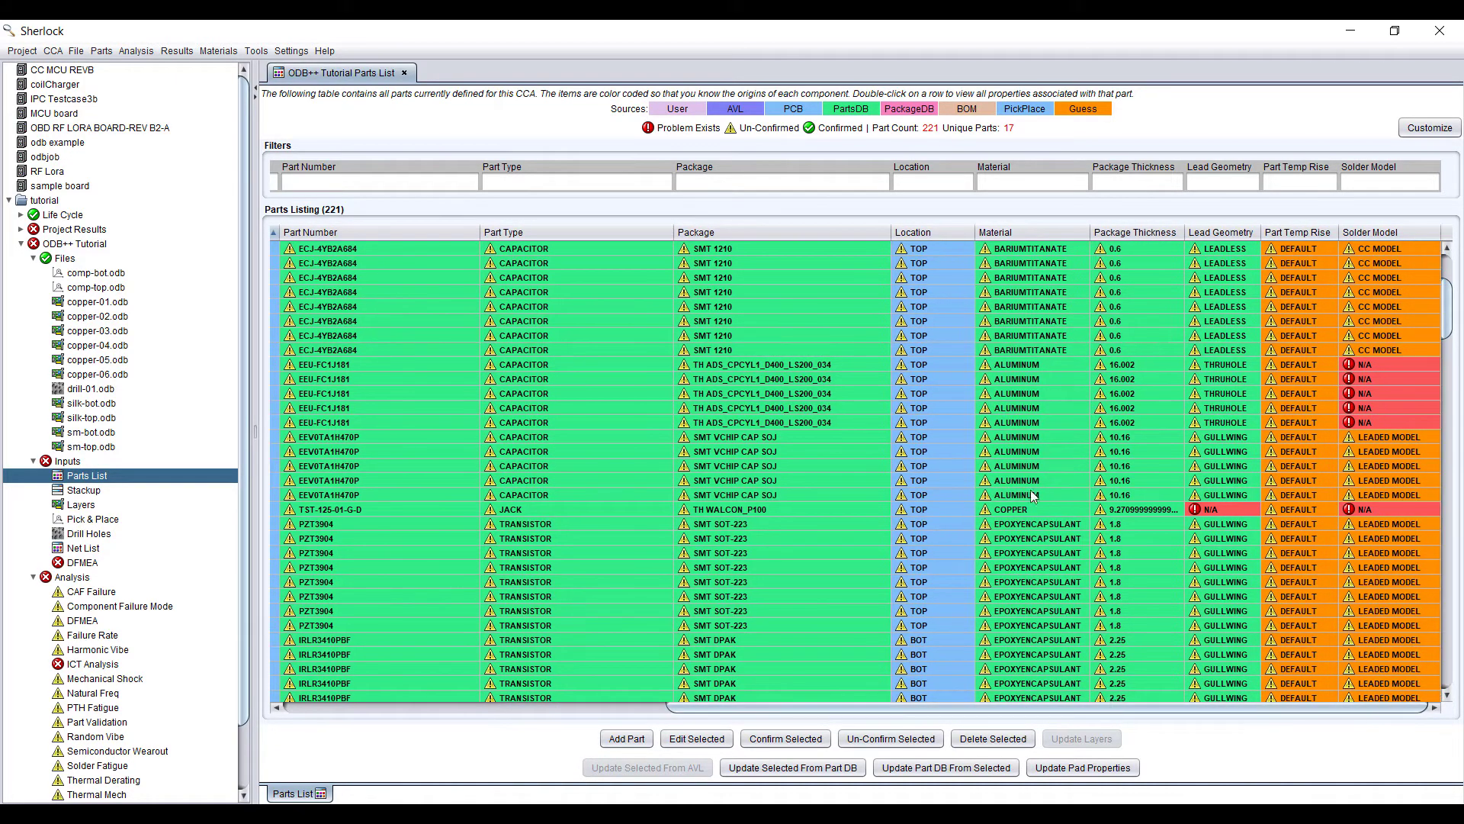
# Assign THRUHOLE MODEL as the solder model of the five EEU-FC1J181 capacitors C21–C25
pyautogui.click(903, 368)
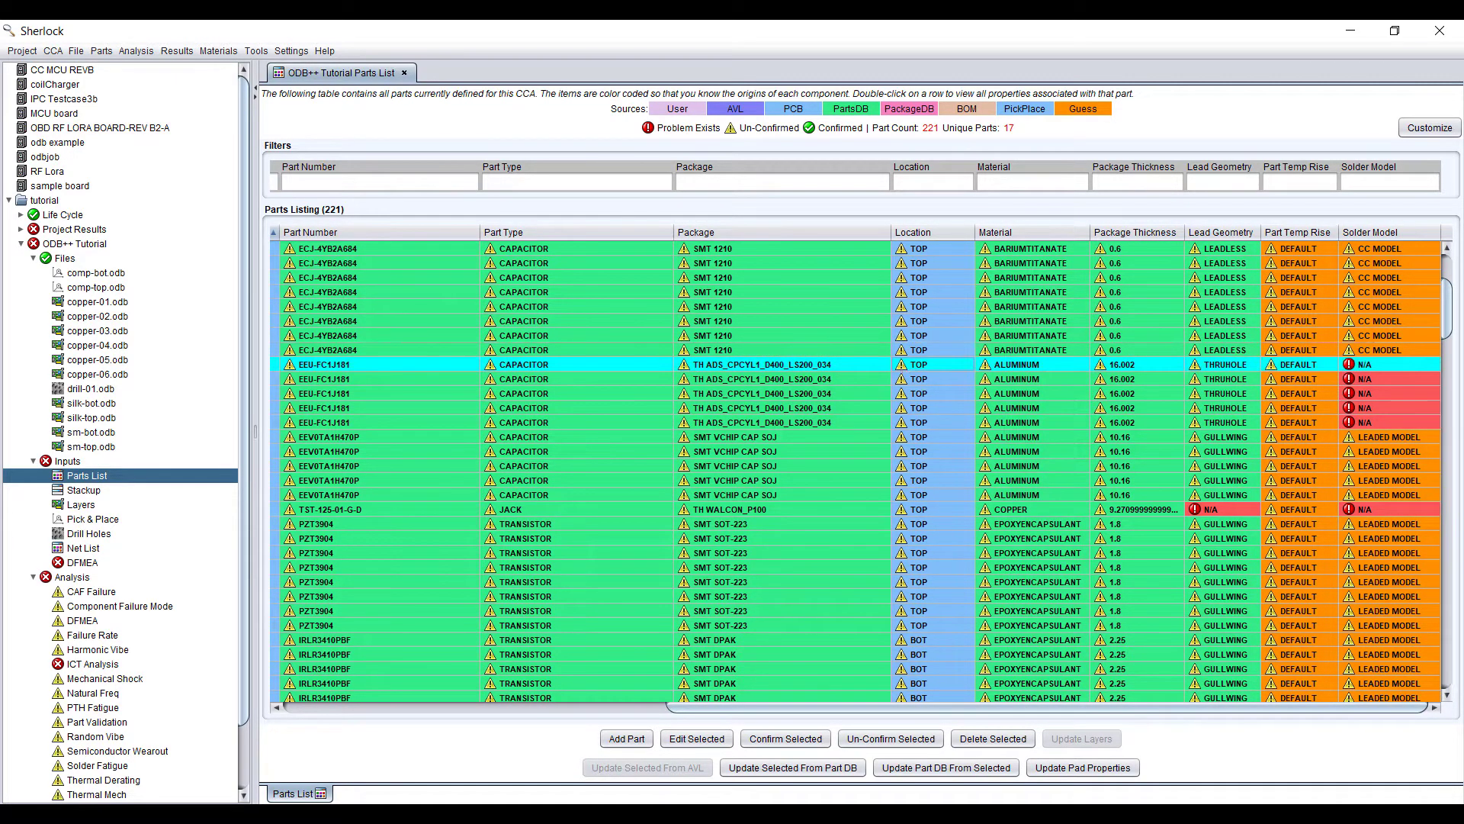
pyautogui.keyDown('shift'); pyautogui.click(915, 424); pyautogui.keyUp('shift')
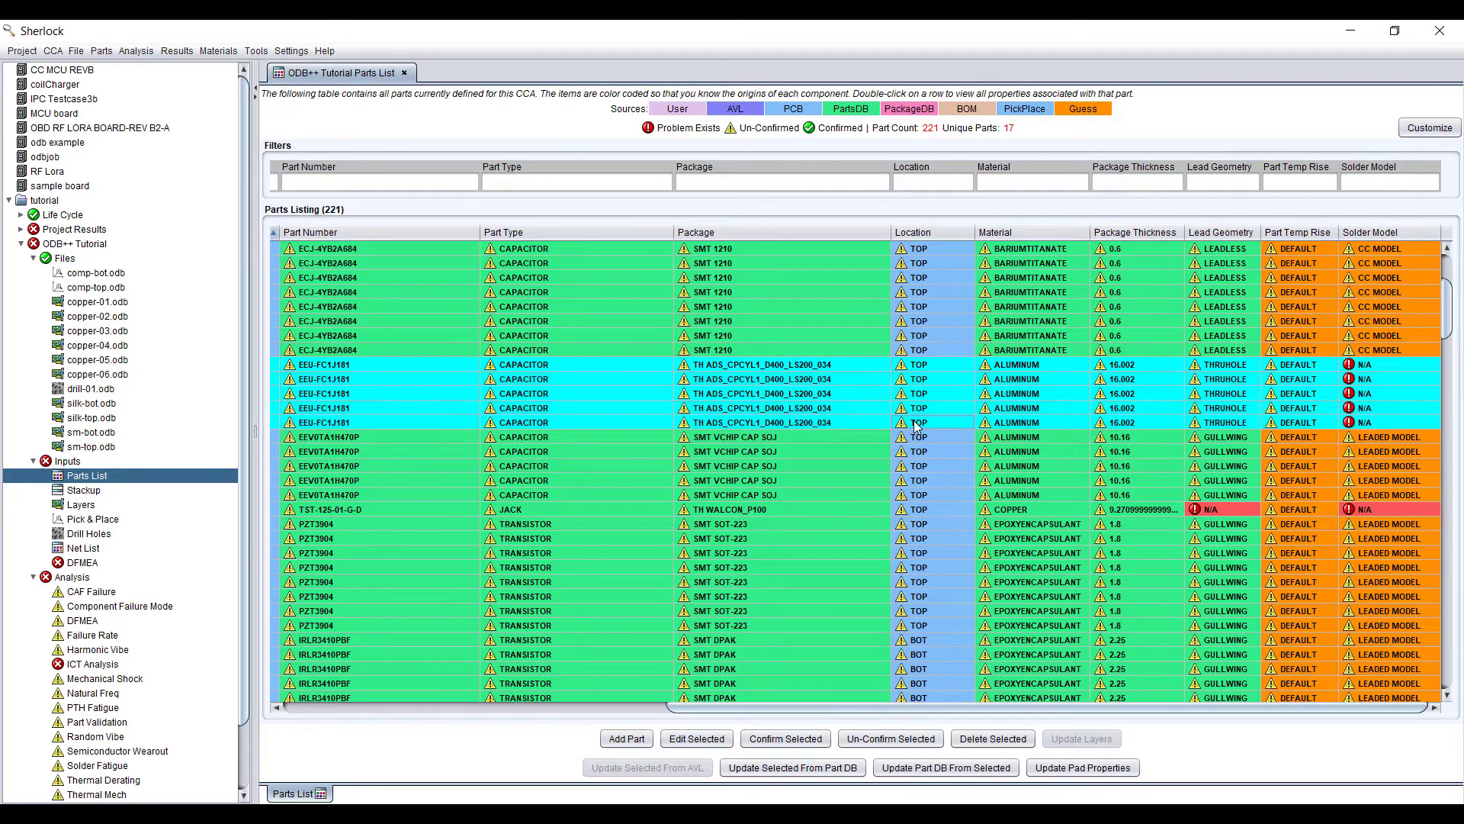
pyautogui.click(731, 737)
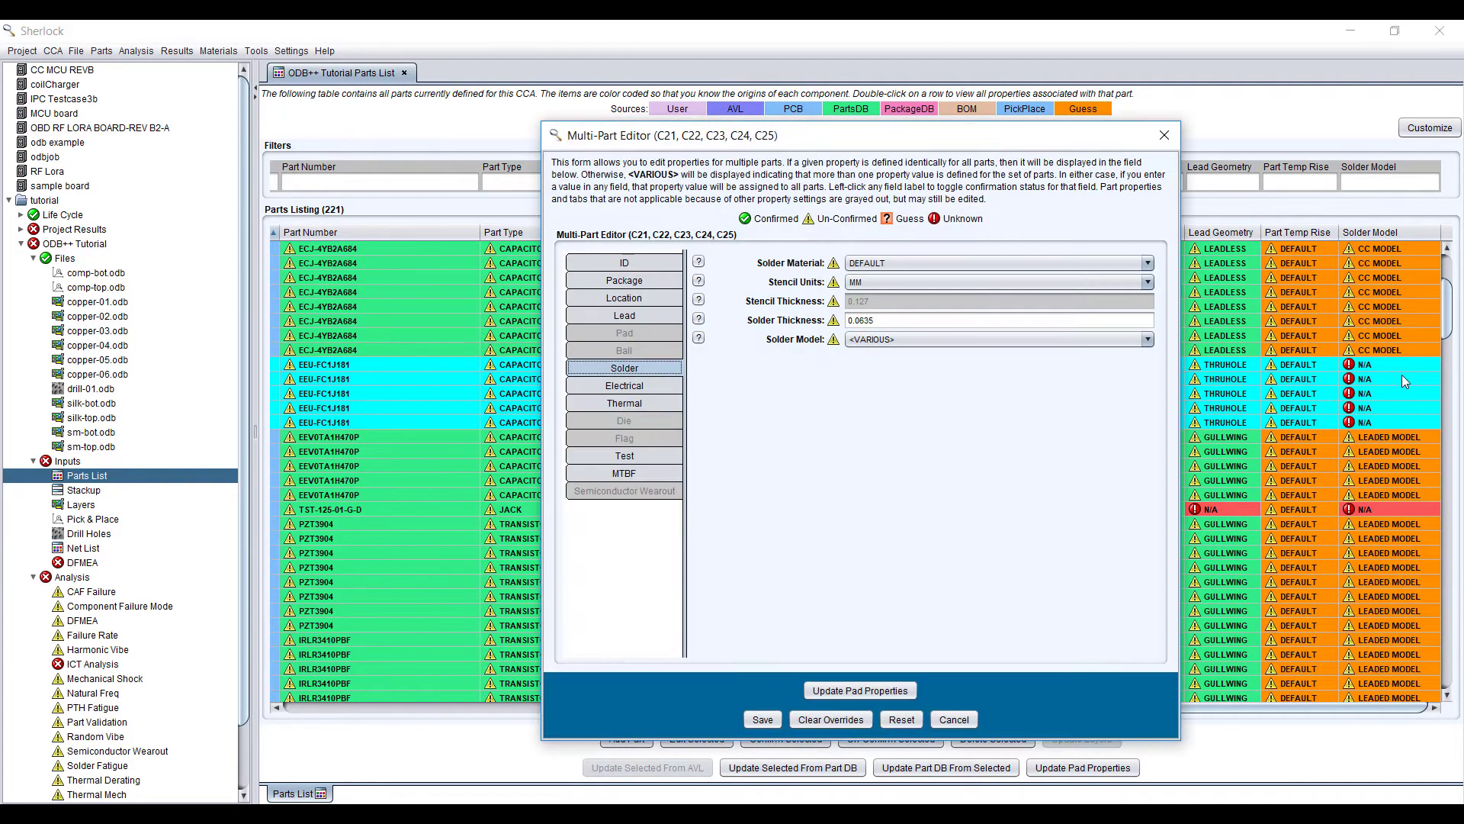
pyautogui.click(659, 385)
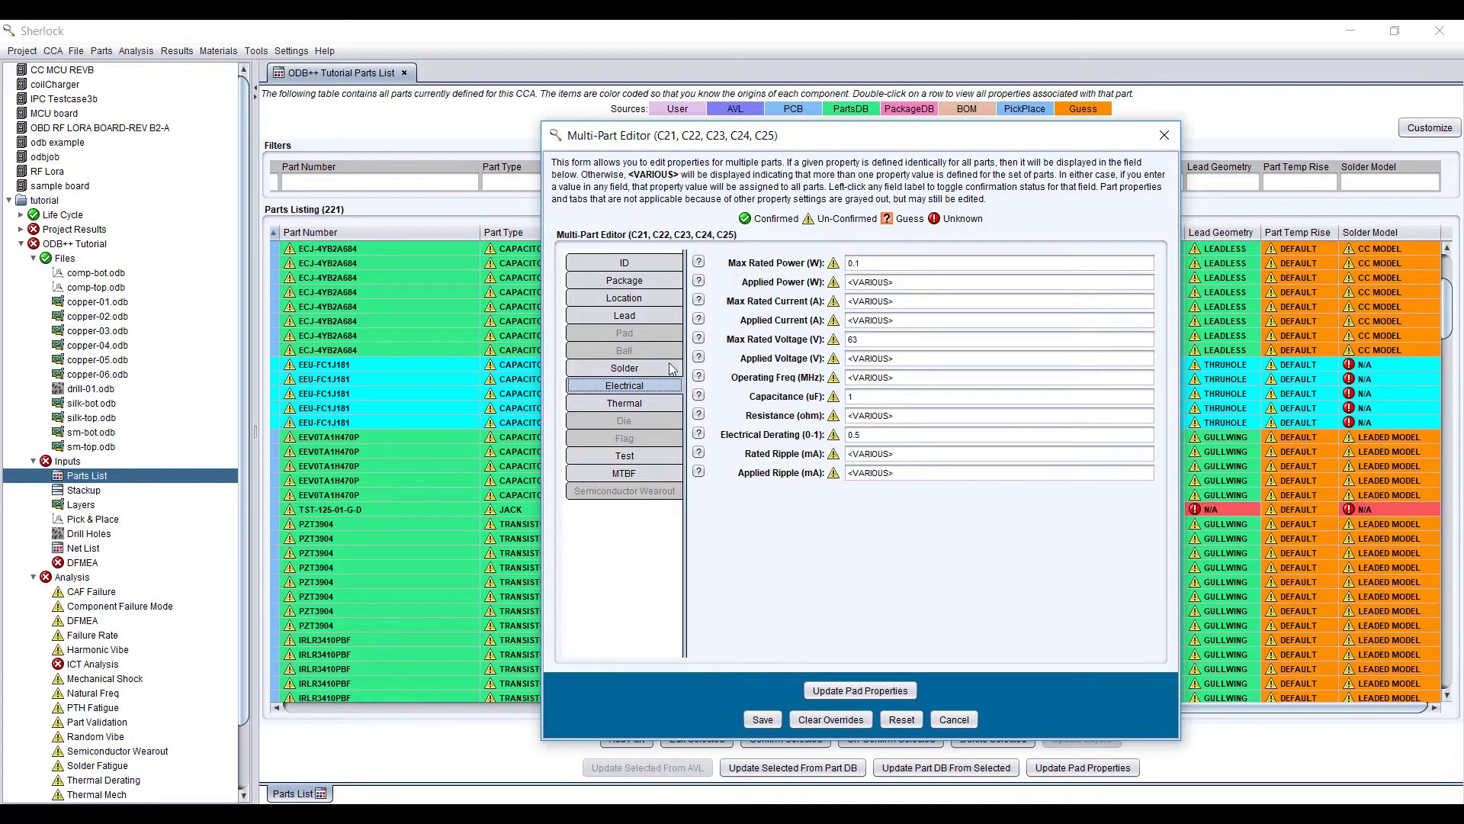
pyautogui.click(636, 369)
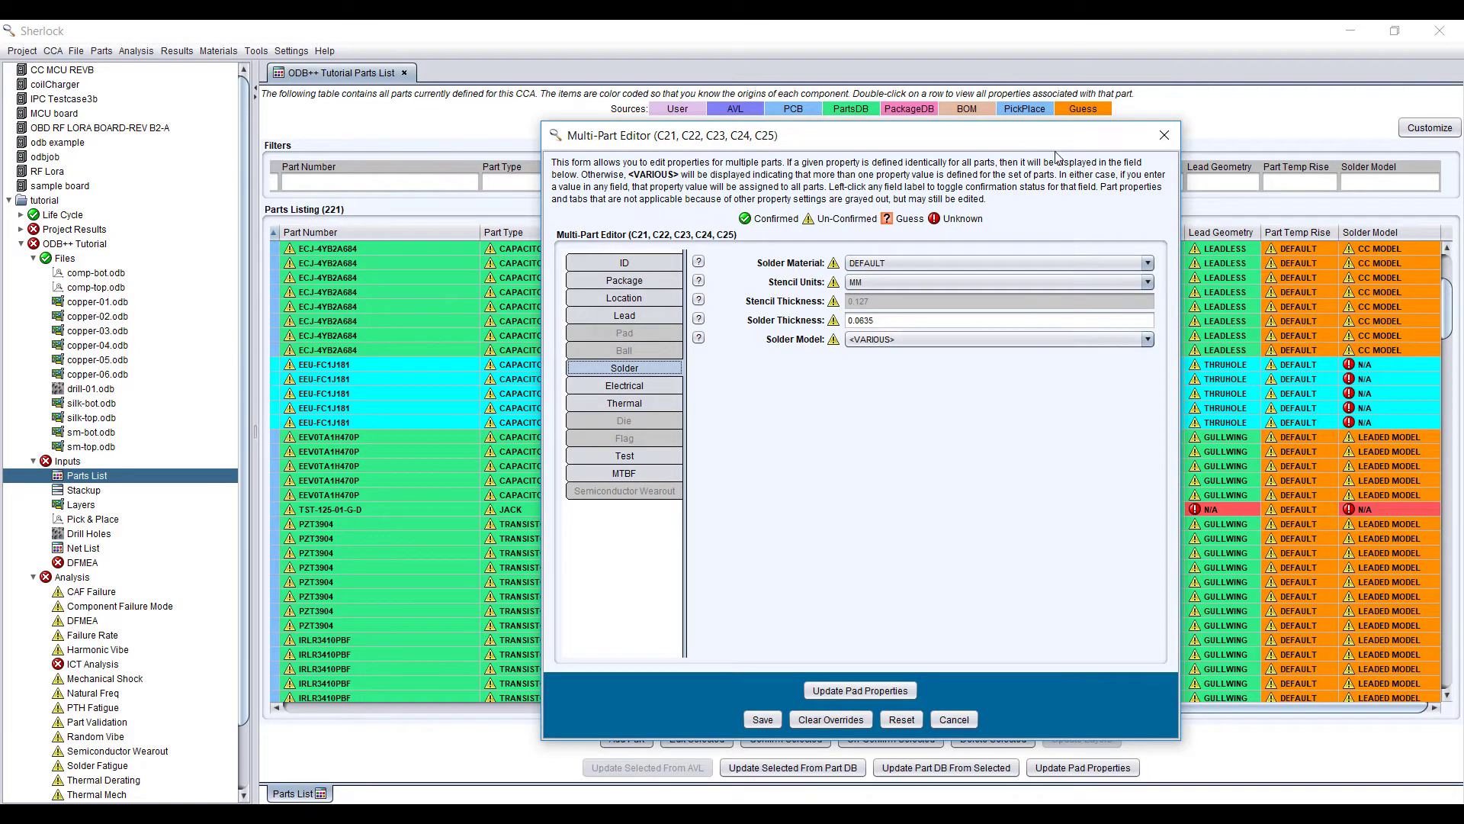
pyautogui.moveTo(968, 136); pyautogui.dragTo(873, 205)
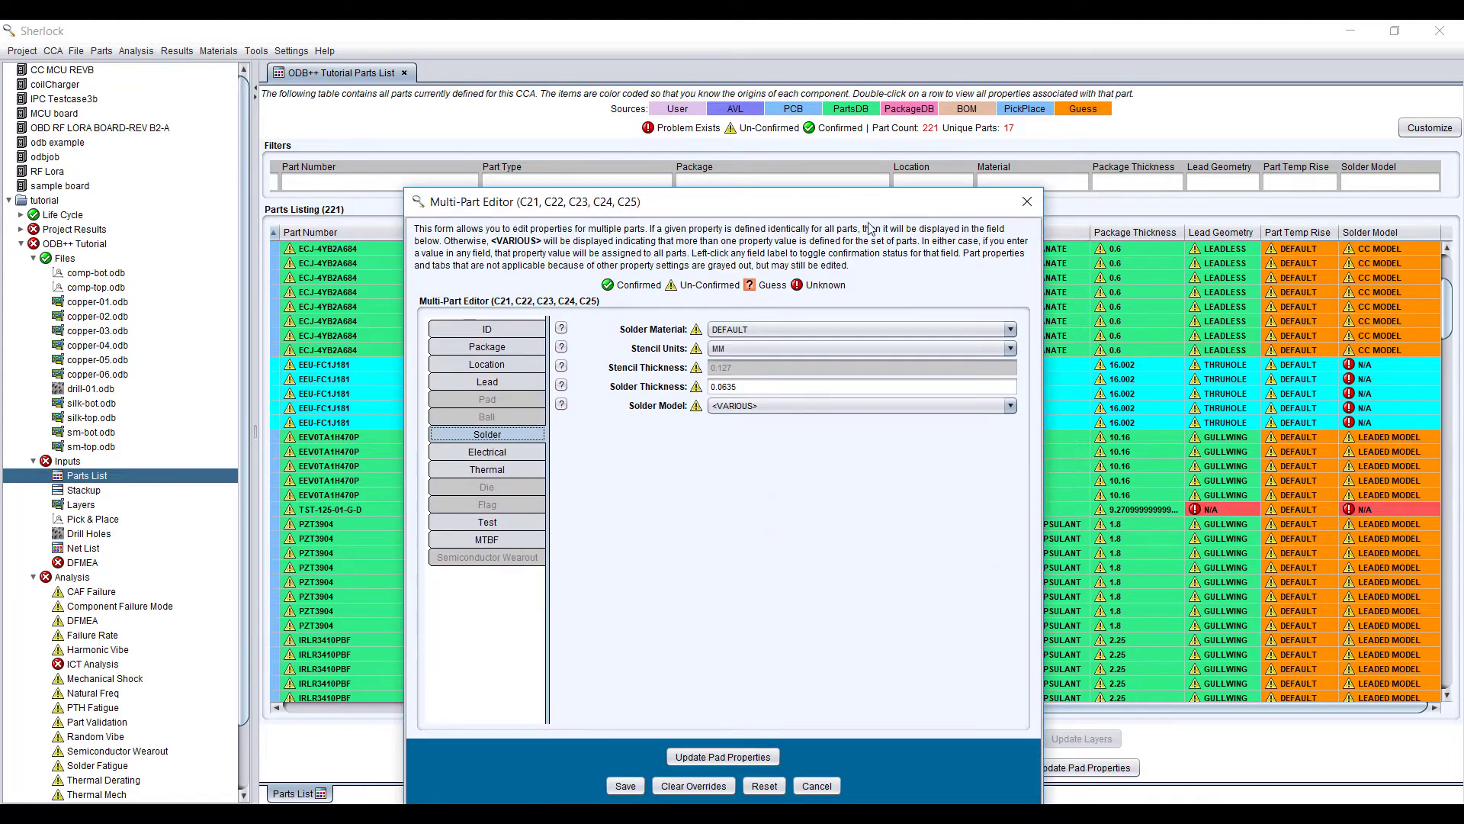
pyautogui.click(985, 409)
pyautogui.click(808, 508)
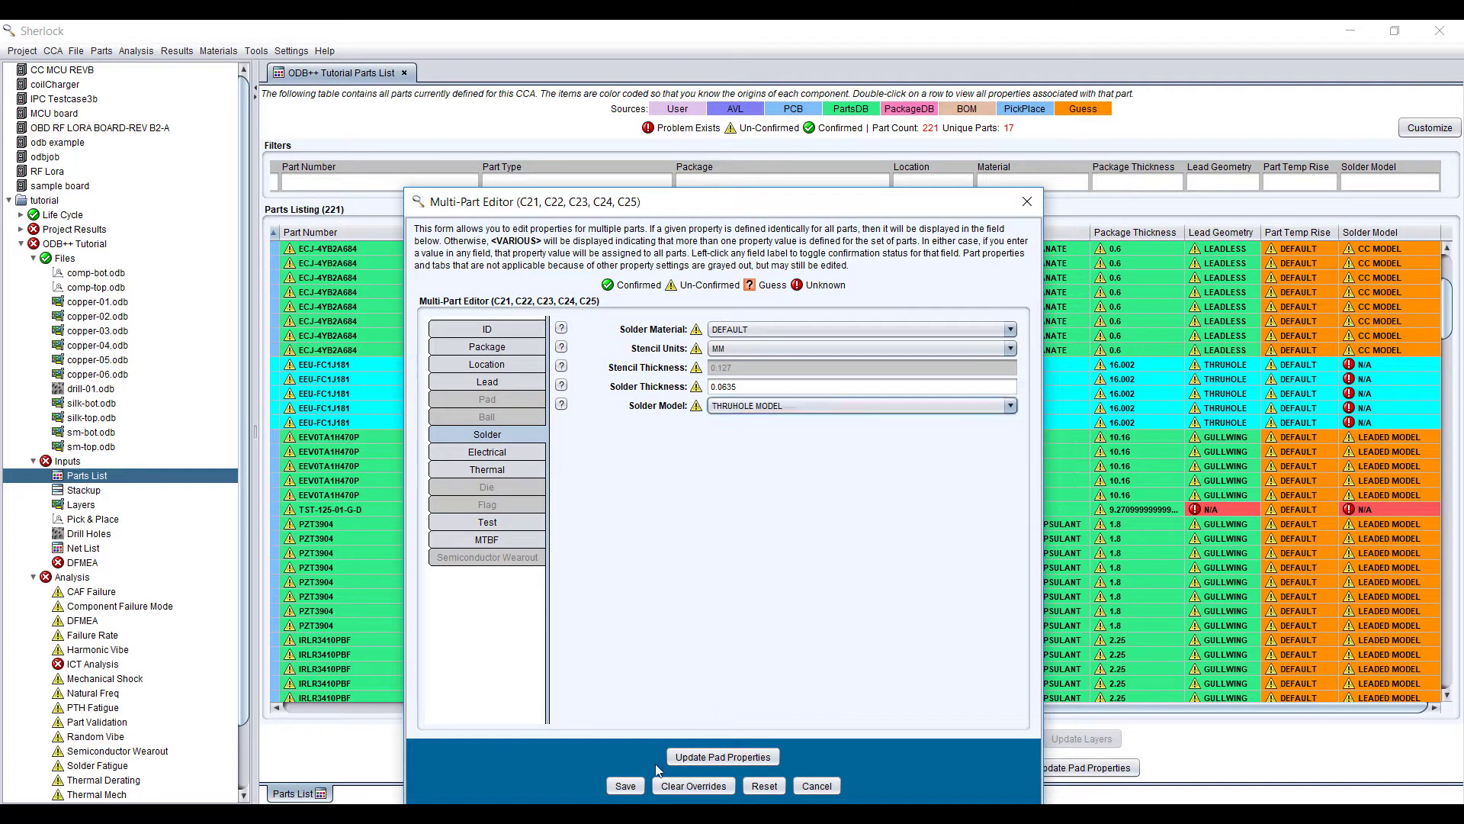
pyautogui.click(625, 786)
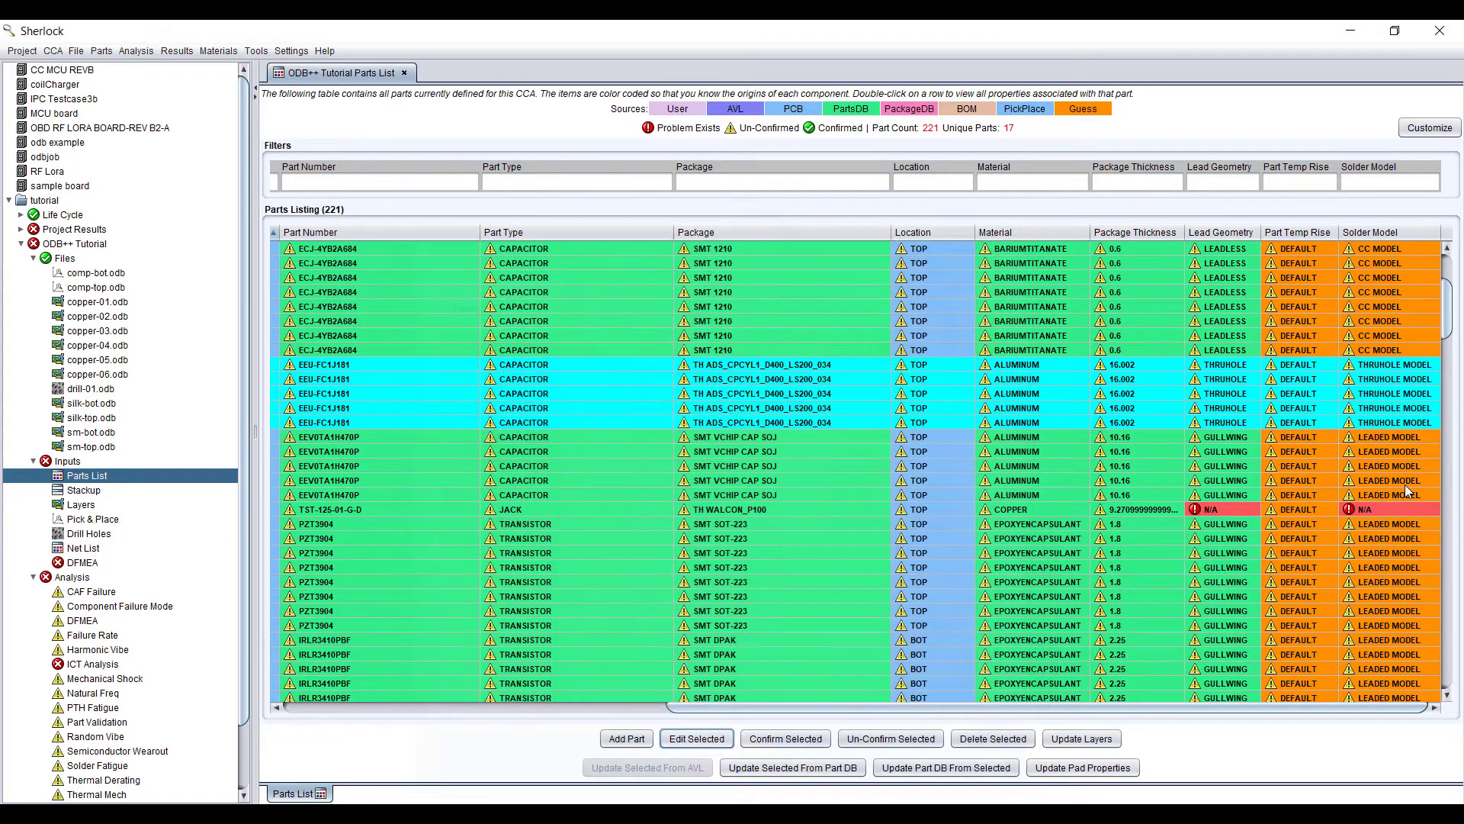
# Set the lead geometry of connector J1 (TST-125-01-G-D) to THRUHOLE
pyautogui.click(532, 509)
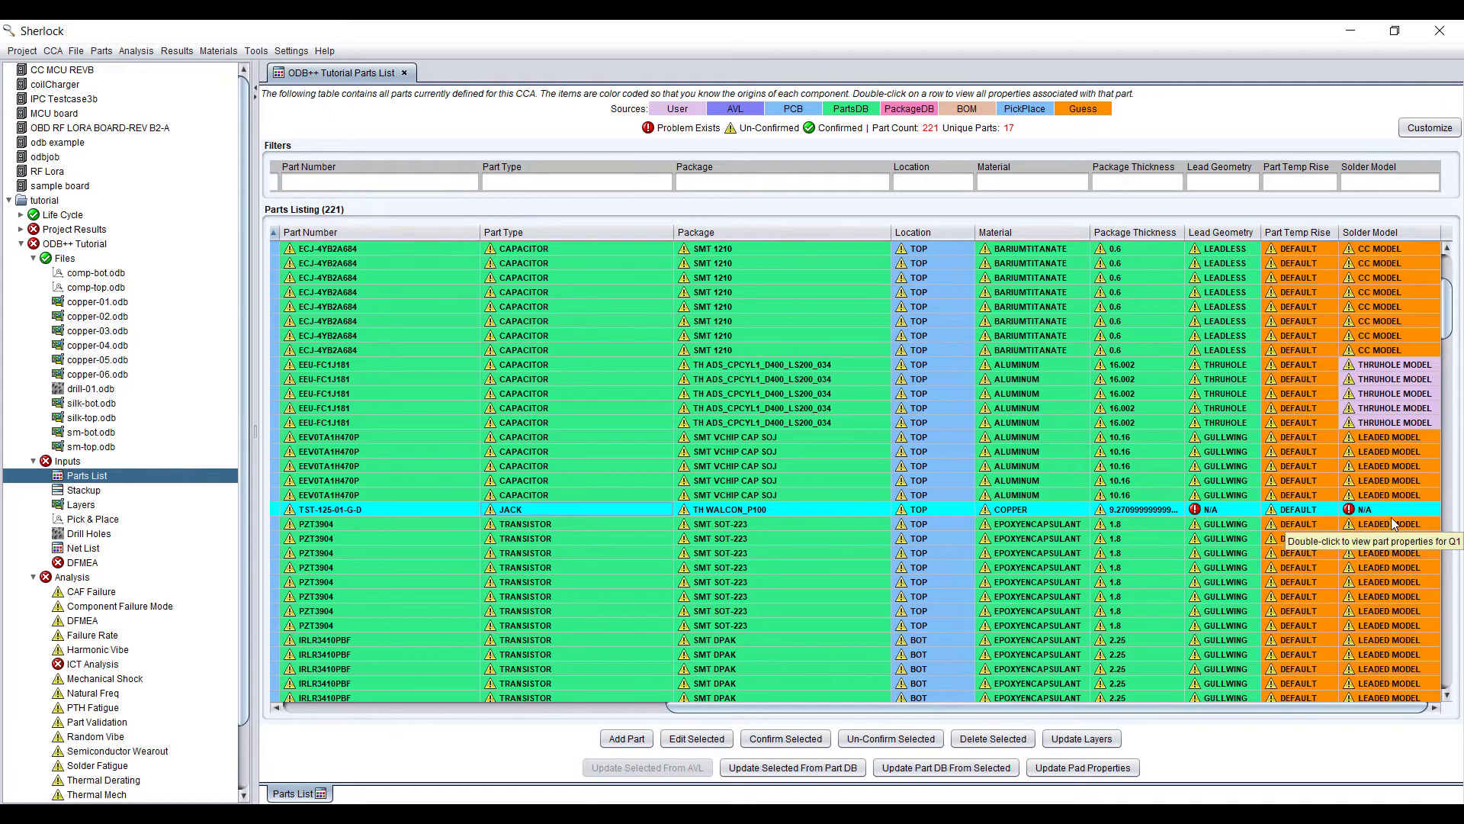
pyautogui.doubleClick(724, 517)
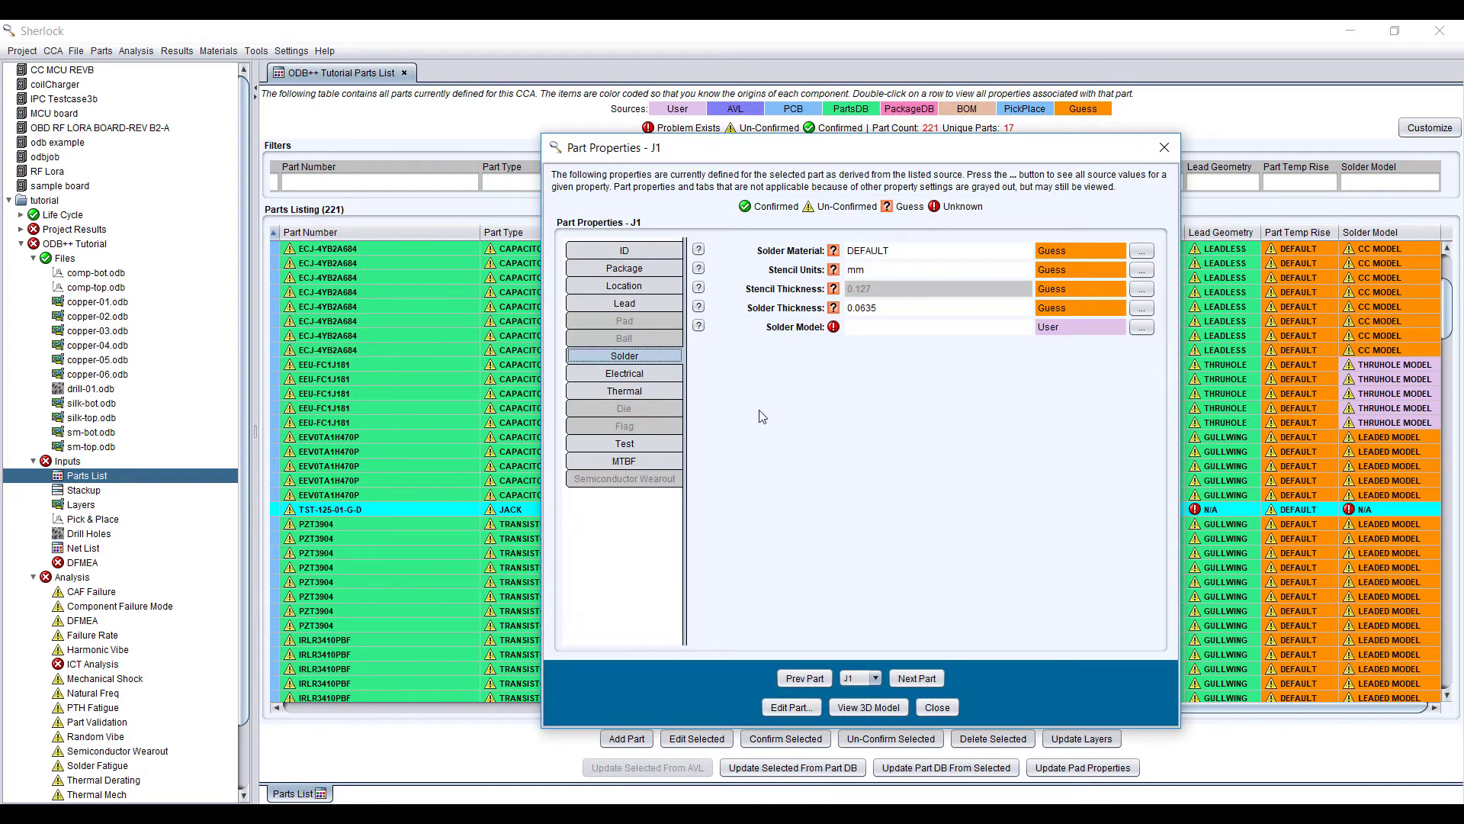
pyautogui.click(651, 307)
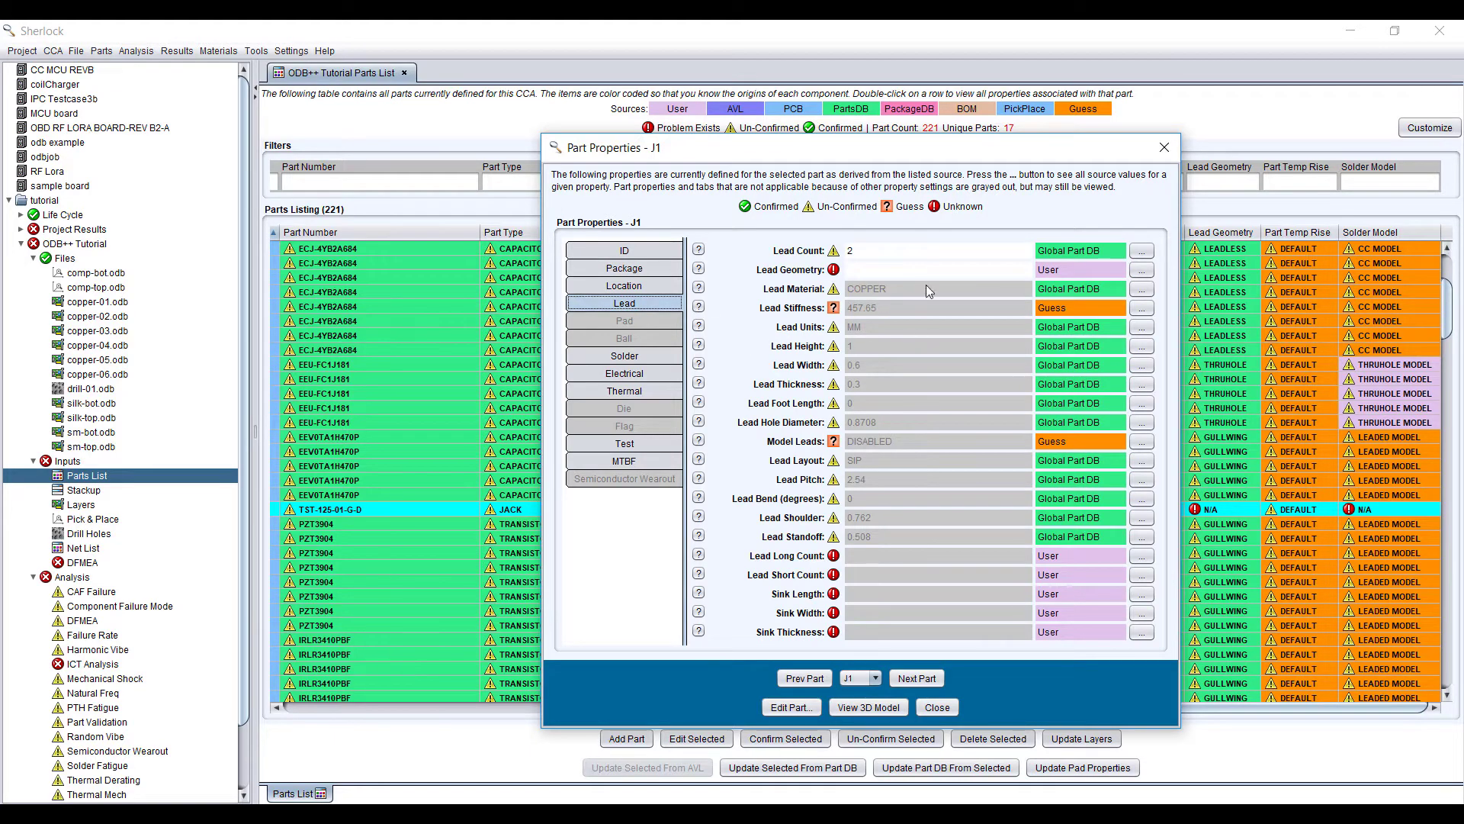
pyautogui.click(793, 707)
pyautogui.click(1024, 284)
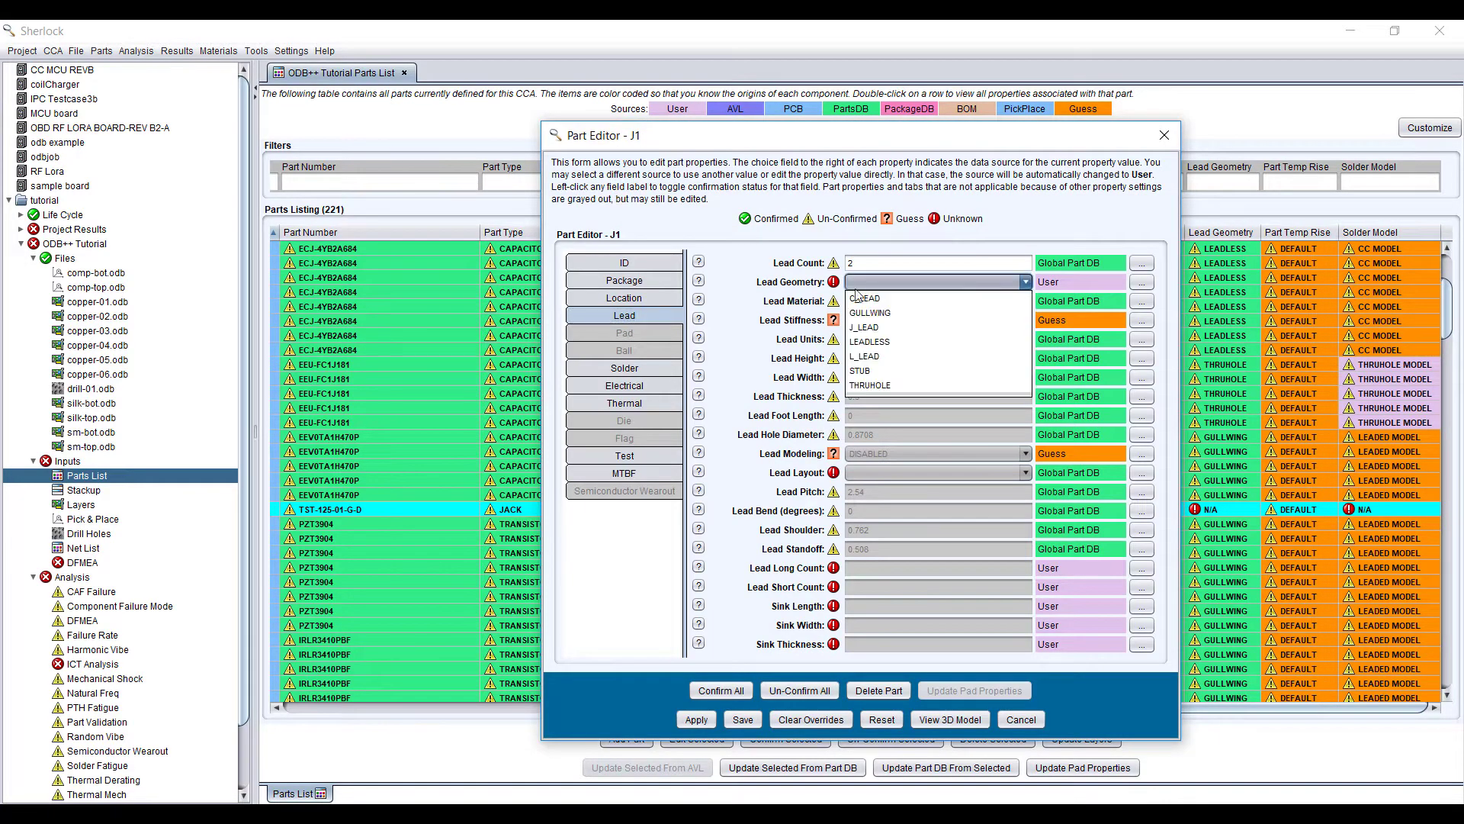
pyautogui.click(698, 283)
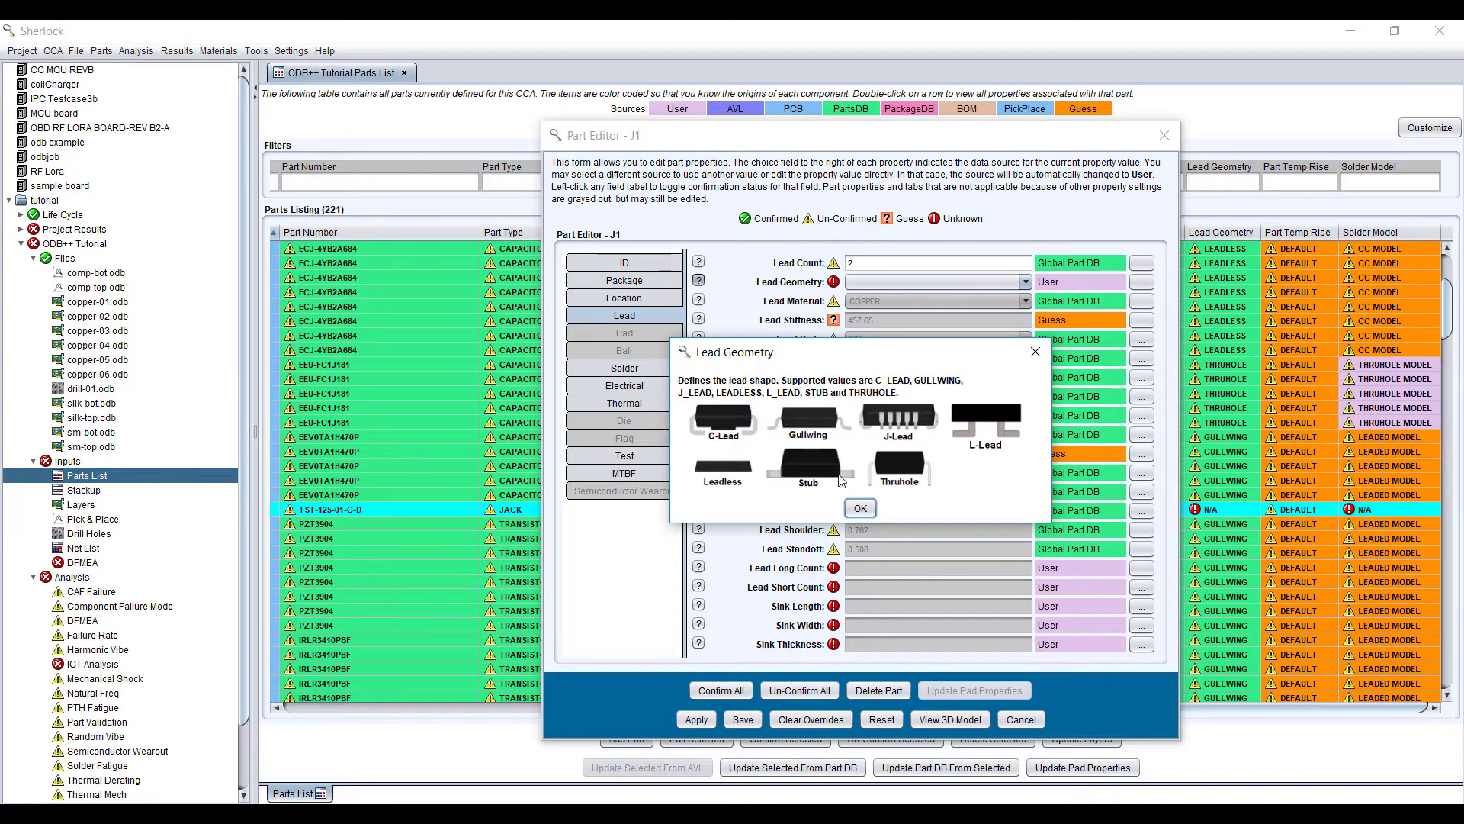
pyautogui.click(860, 509)
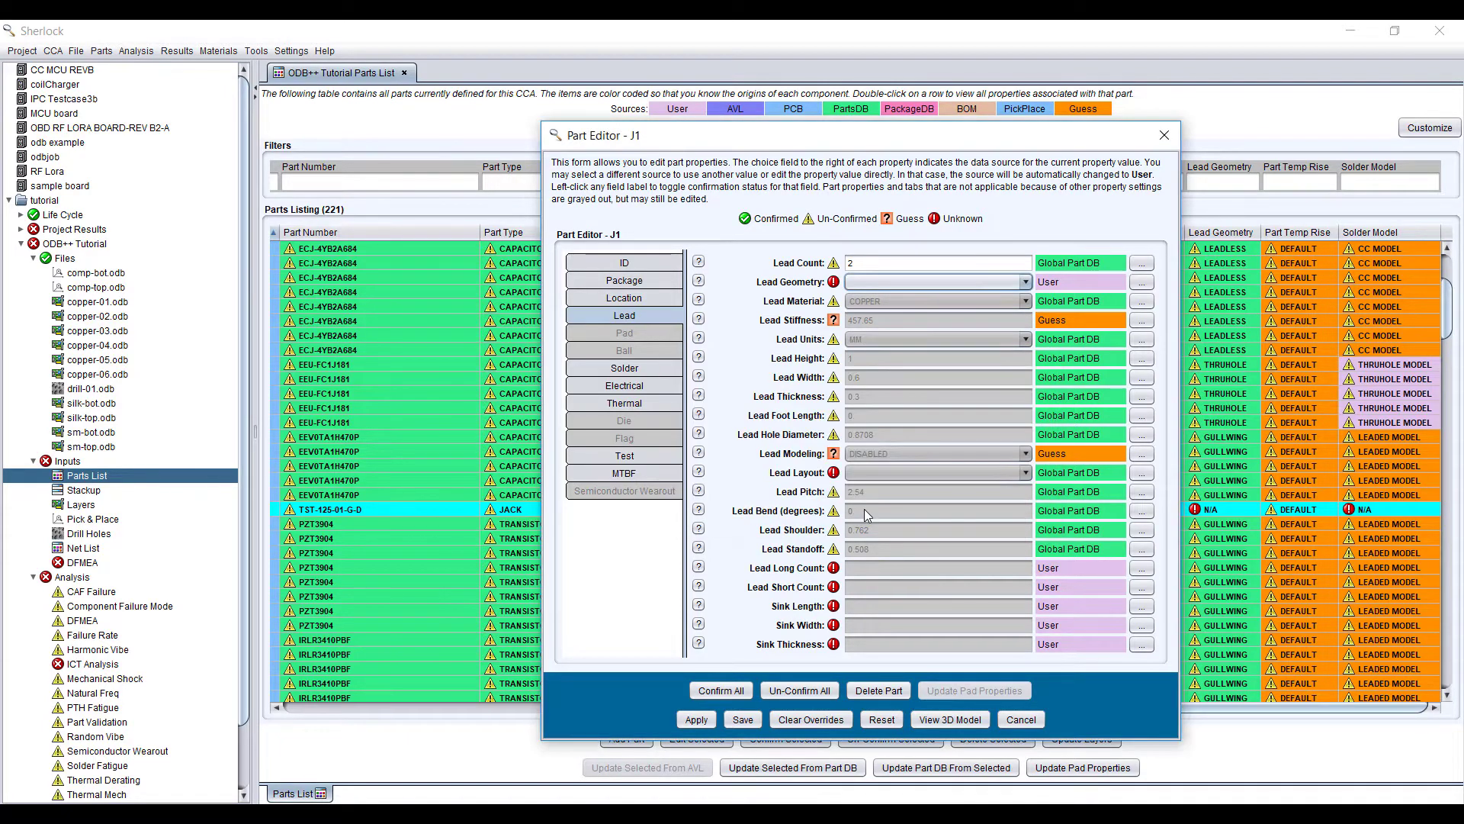
pyautogui.moveTo(996, 147); pyautogui.dragTo(803, 154)
pyautogui.click(833, 290)
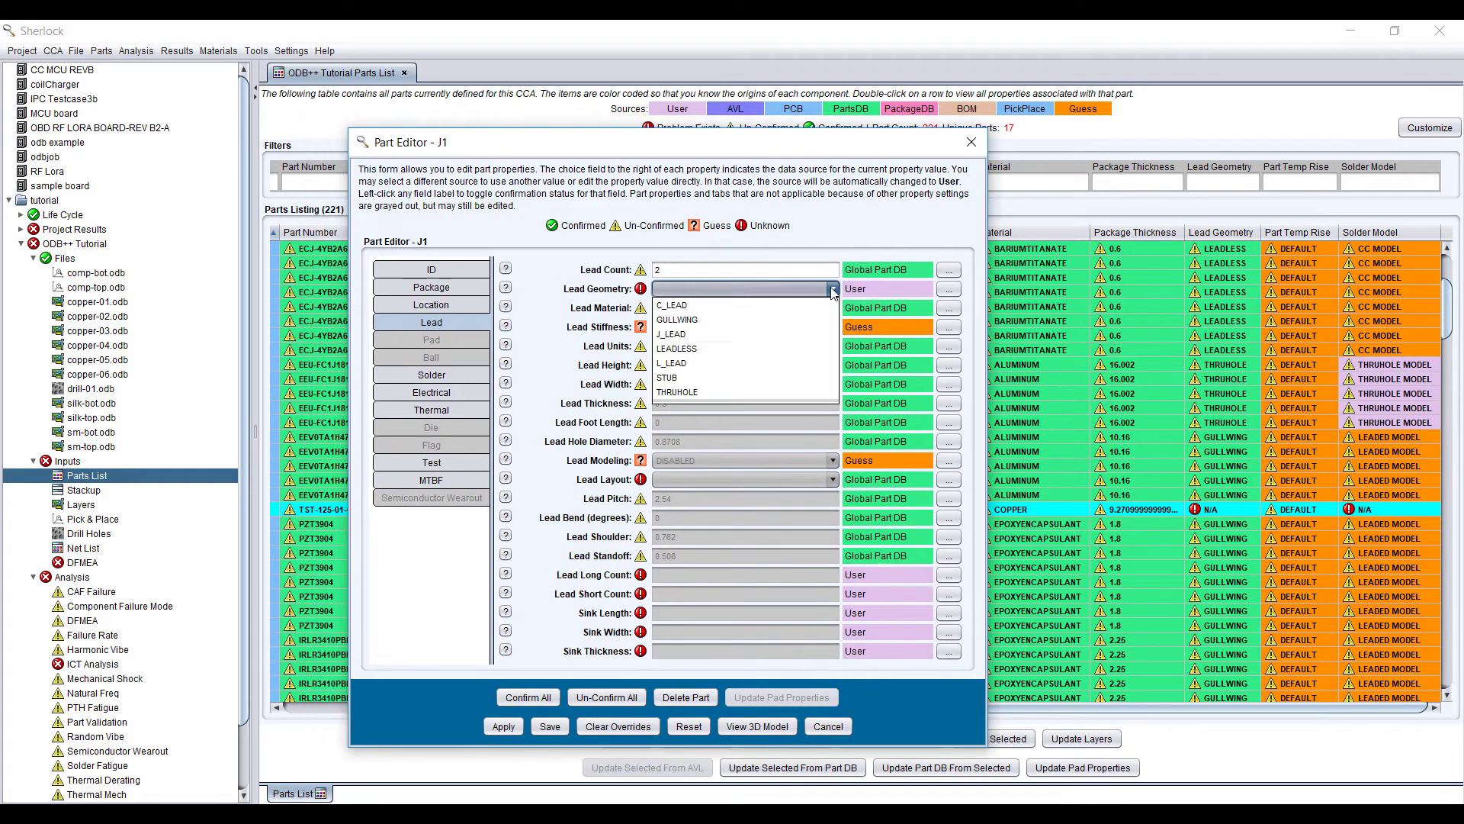
pyautogui.click(734, 406)
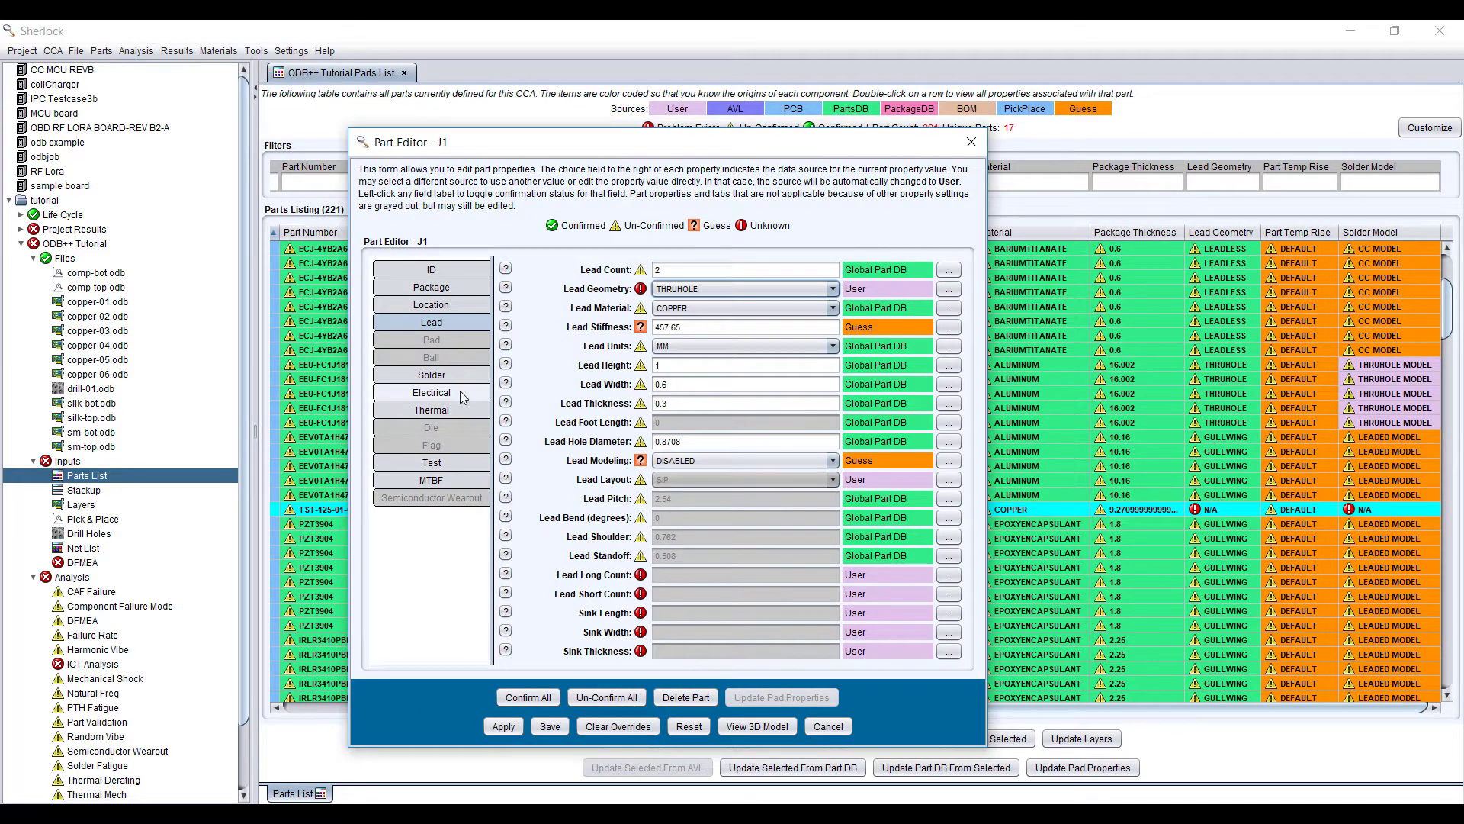
# Give J1 the THRUHOLE MODEL solder model, then apply and save its edits
pyautogui.click(458, 375)
pyautogui.click(833, 346)
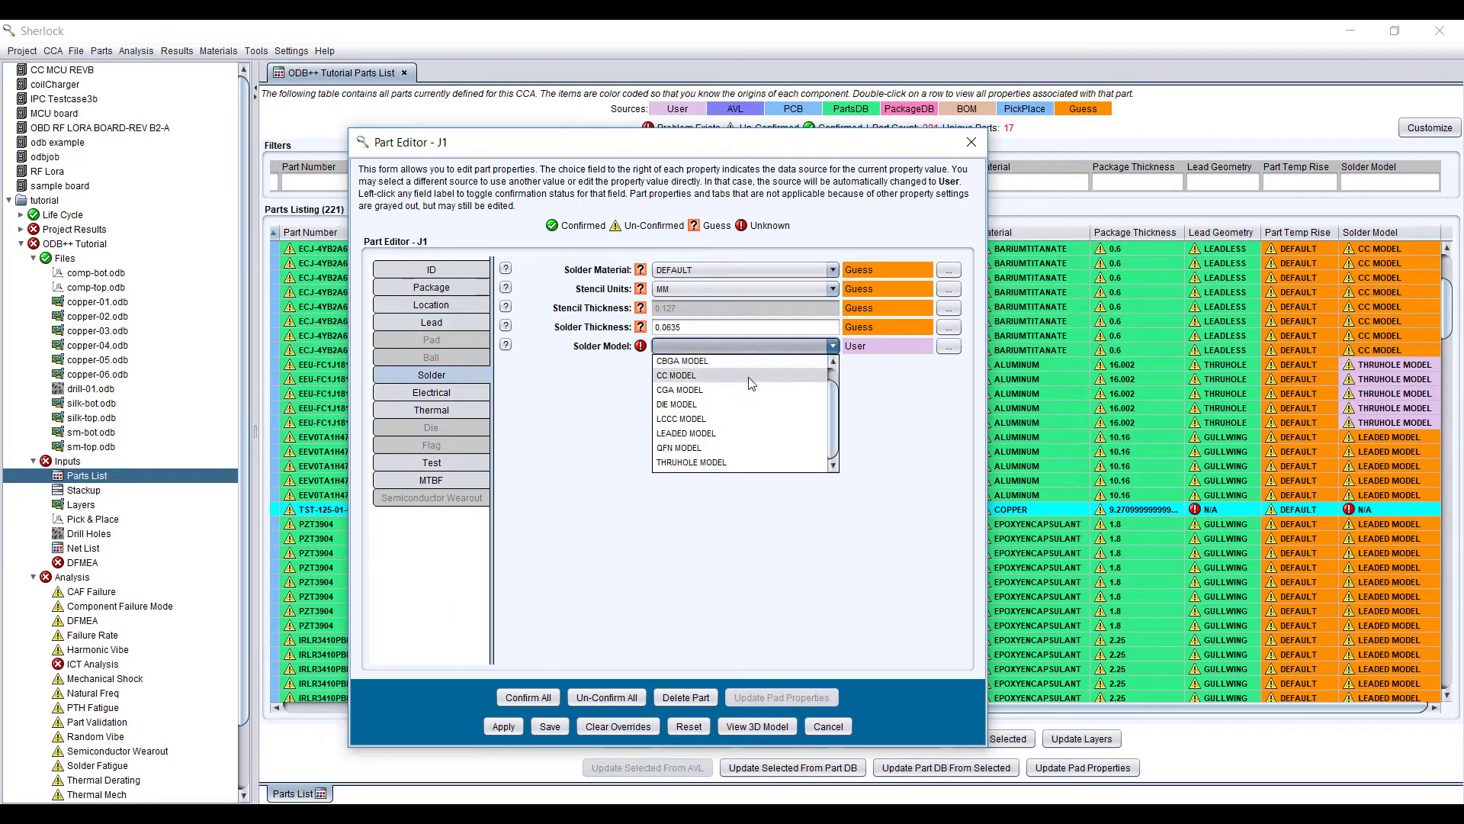
pyautogui.click(709, 462)
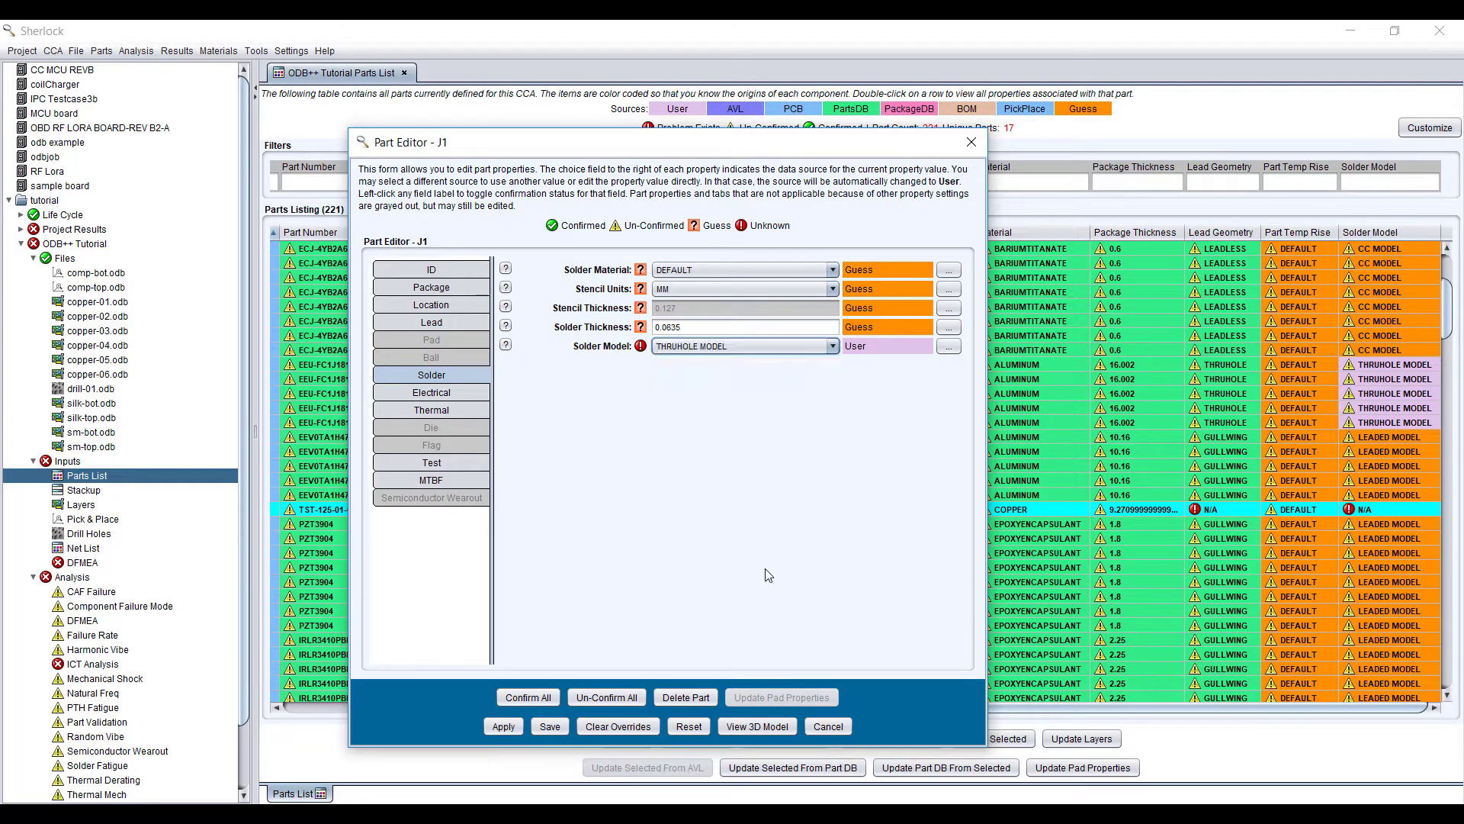
pyautogui.click(503, 726)
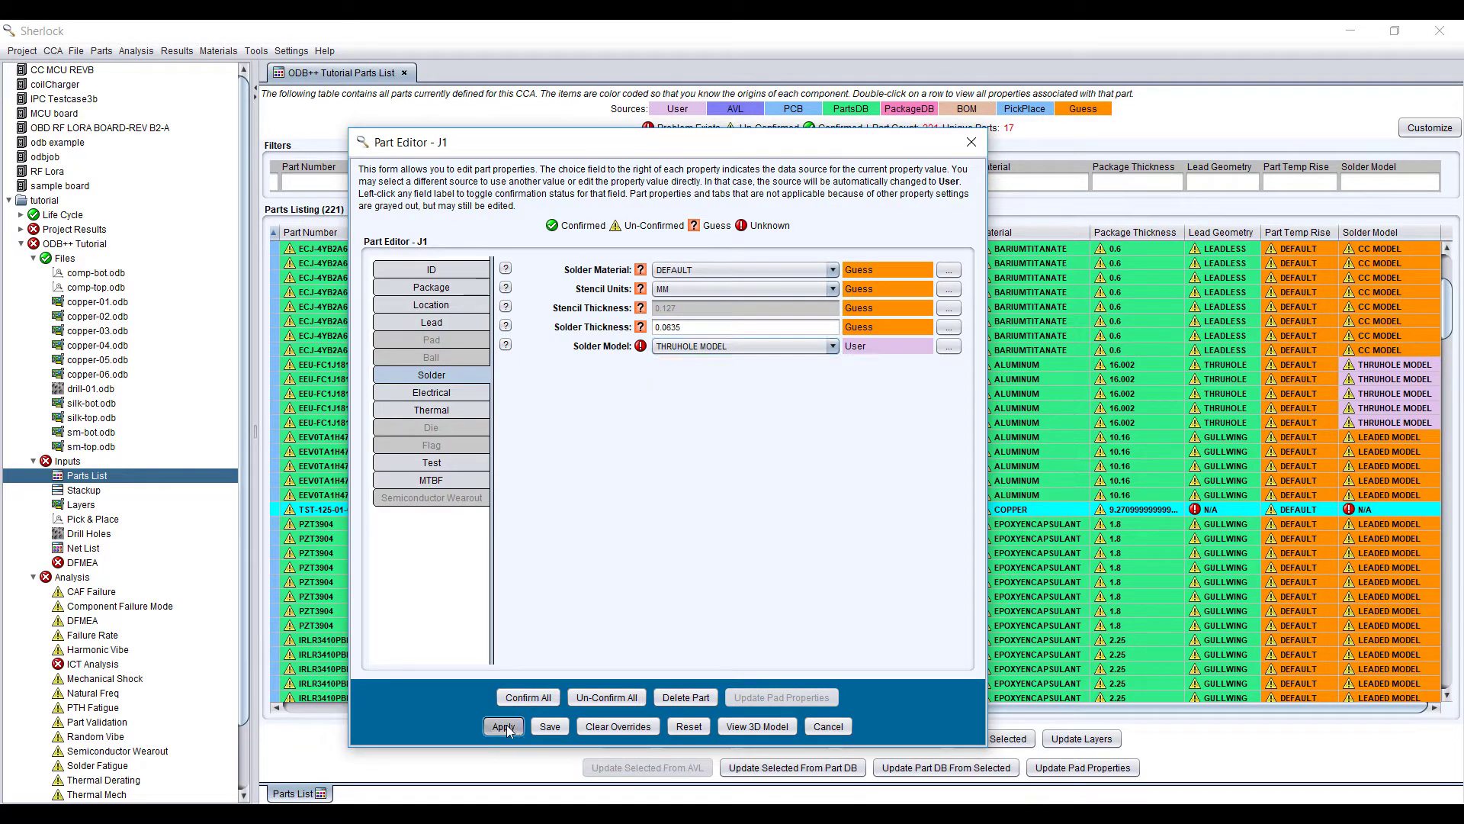
pyautogui.click(549, 726)
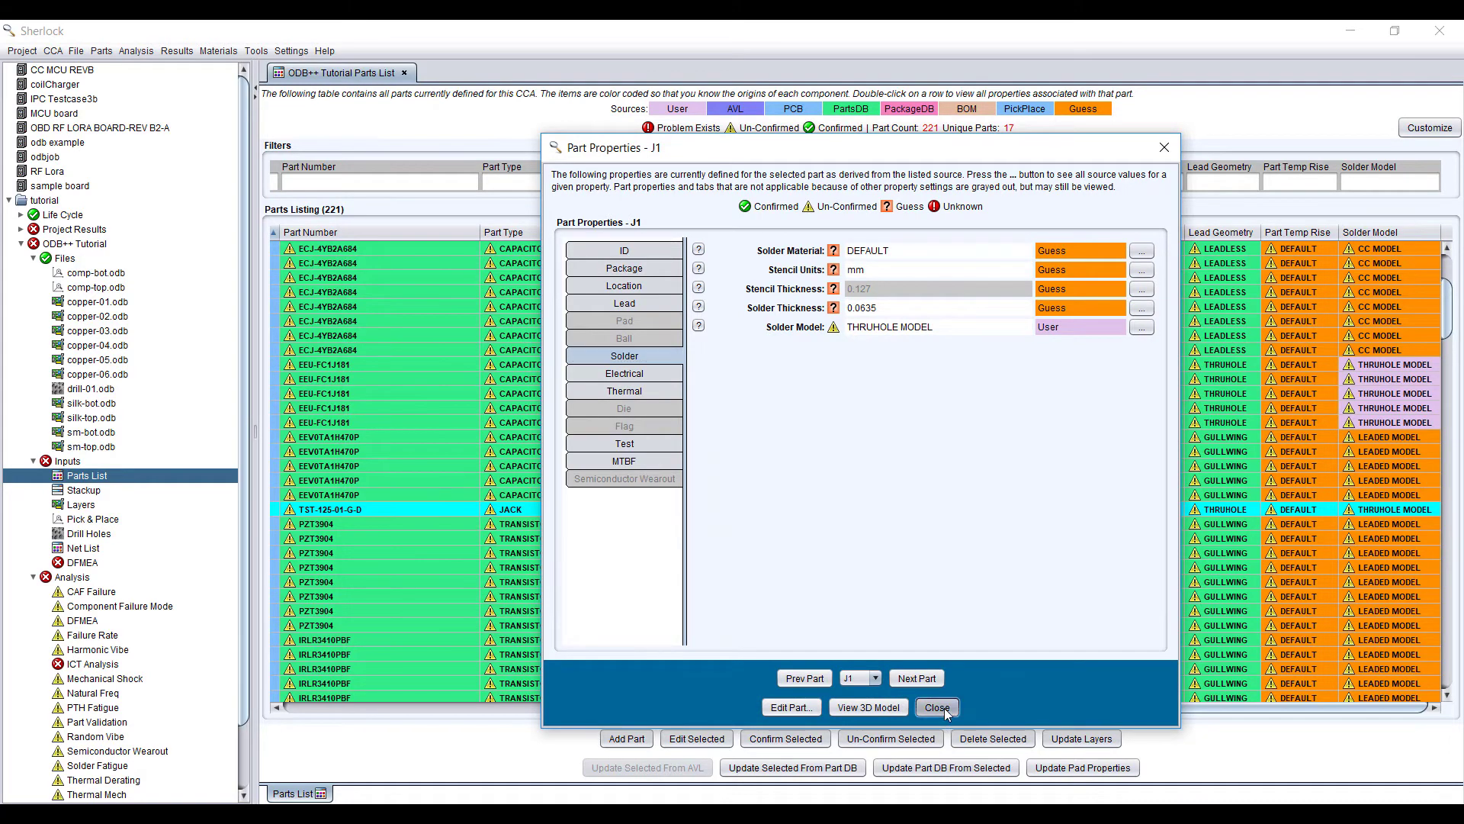
# Select the two XCV405E-6FG676I BGA parts, U9 and U10, in the parts list
pyautogui.click(941, 707)
pyautogui.scroll(-20, 1078, 600)
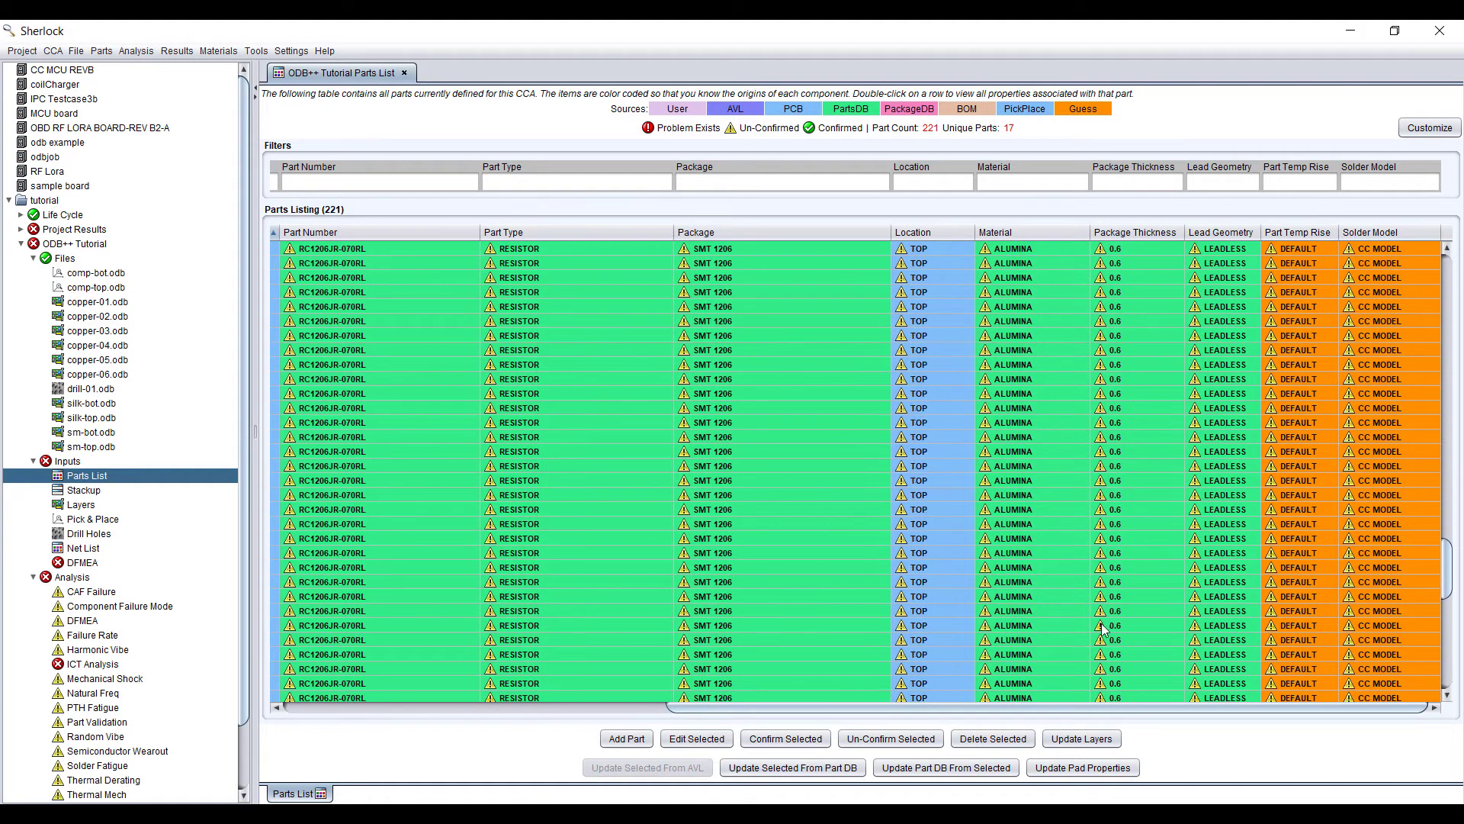
pyautogui.scroll(-10, 1102, 627)
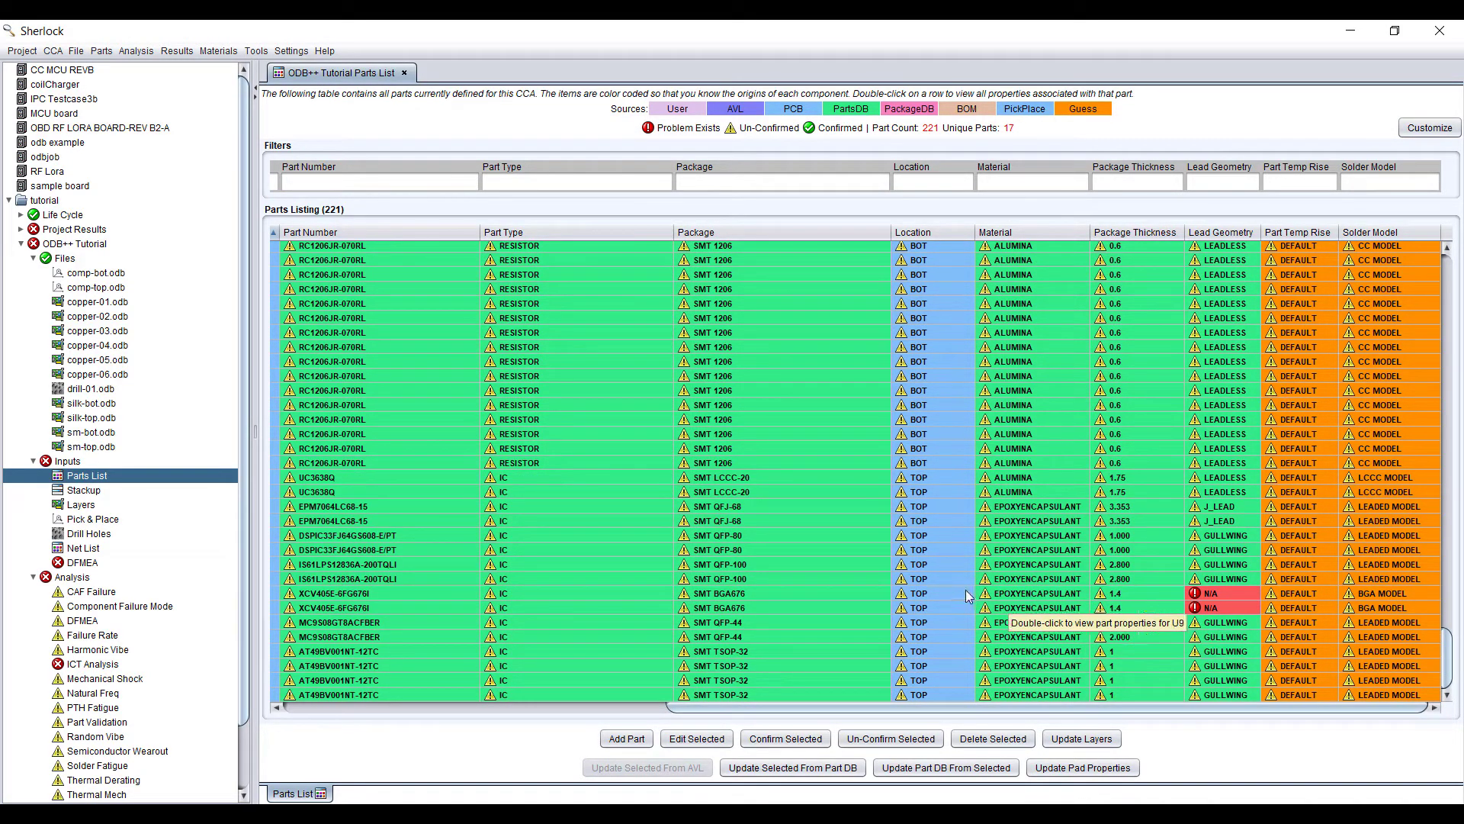
pyautogui.click(863, 595)
pyautogui.moveTo(881, 708); pyautogui.dragTo(588, 707)
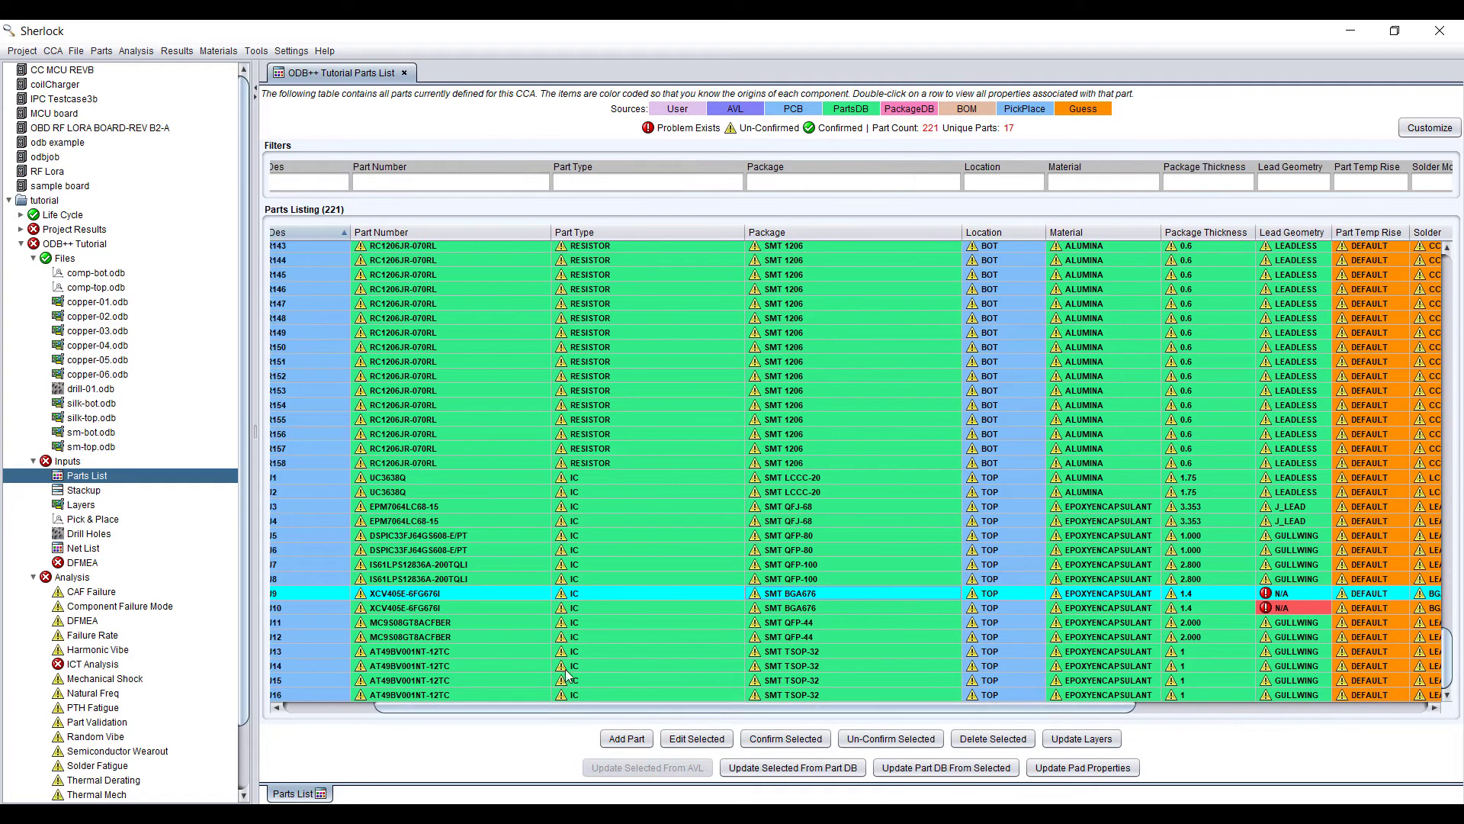
pyautogui.keyDown('shift'); pyautogui.click(821, 608); pyautogui.keyUp('shift')
# Edit U9 and U10 together, setting their lead geometry to LEADLESS, and save
pyautogui.rightClick(818, 613)
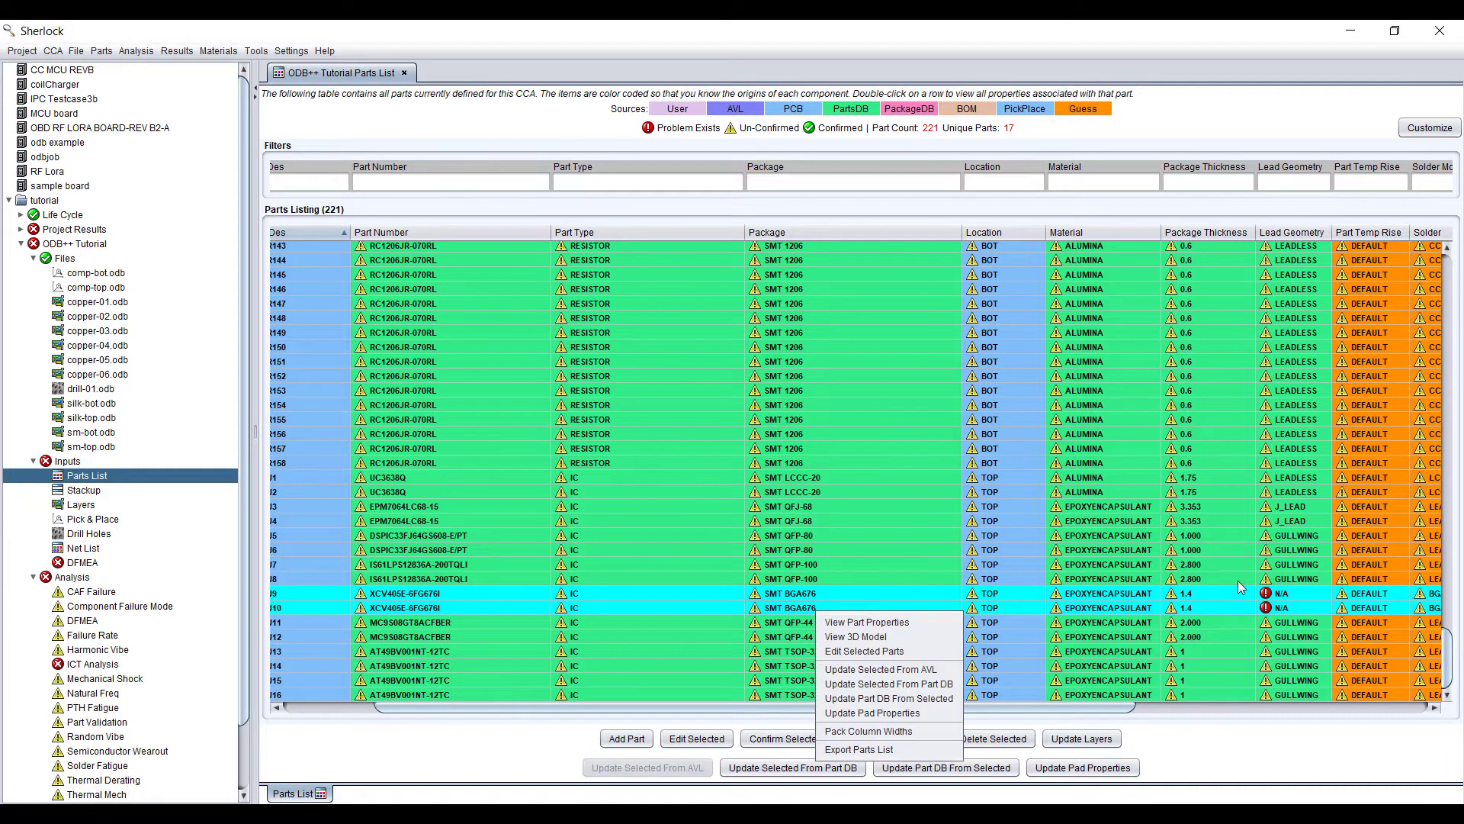
pyautogui.click(888, 652)
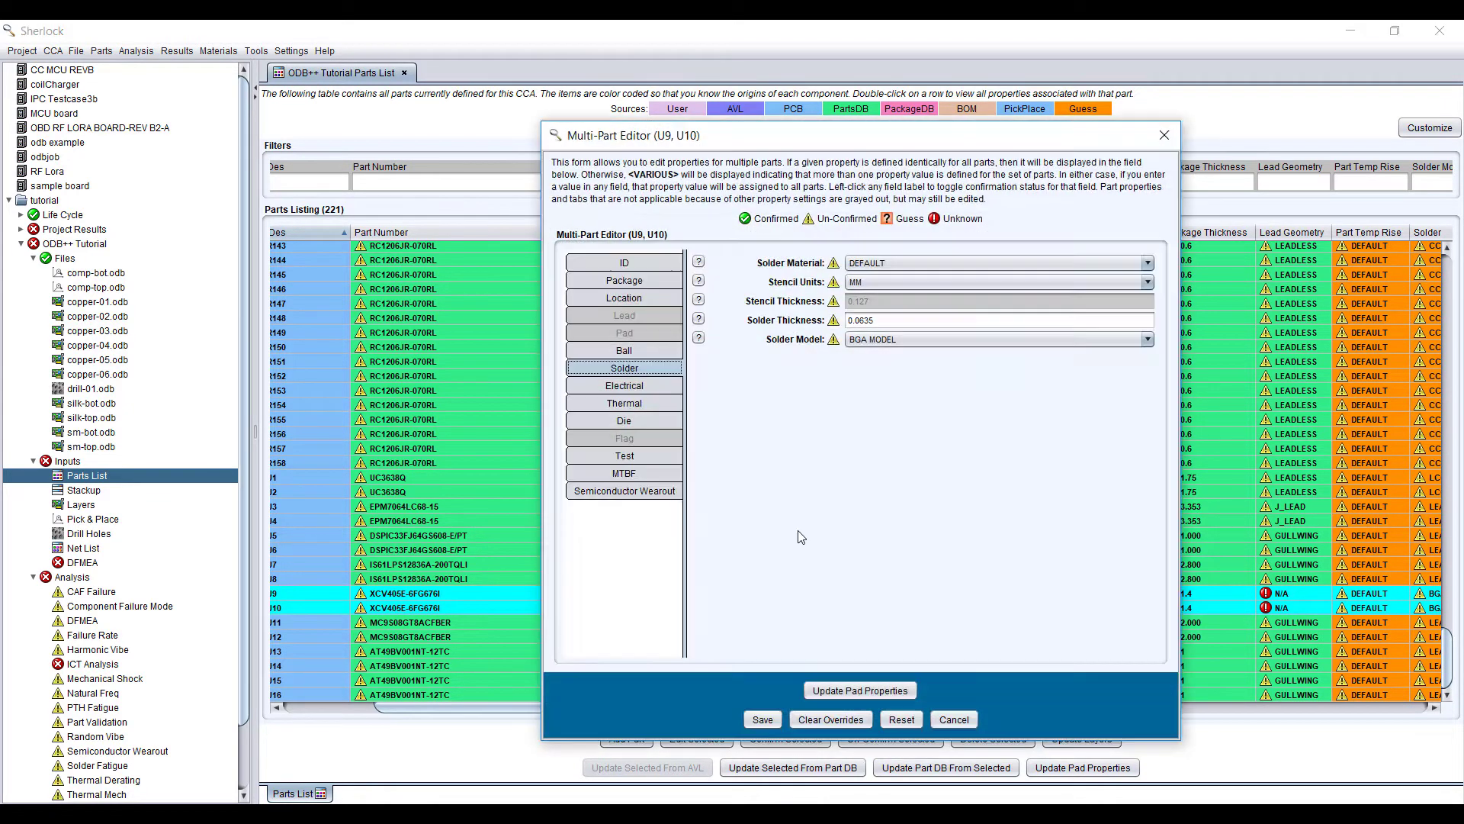
pyautogui.click(638, 299)
pyautogui.click(639, 316)
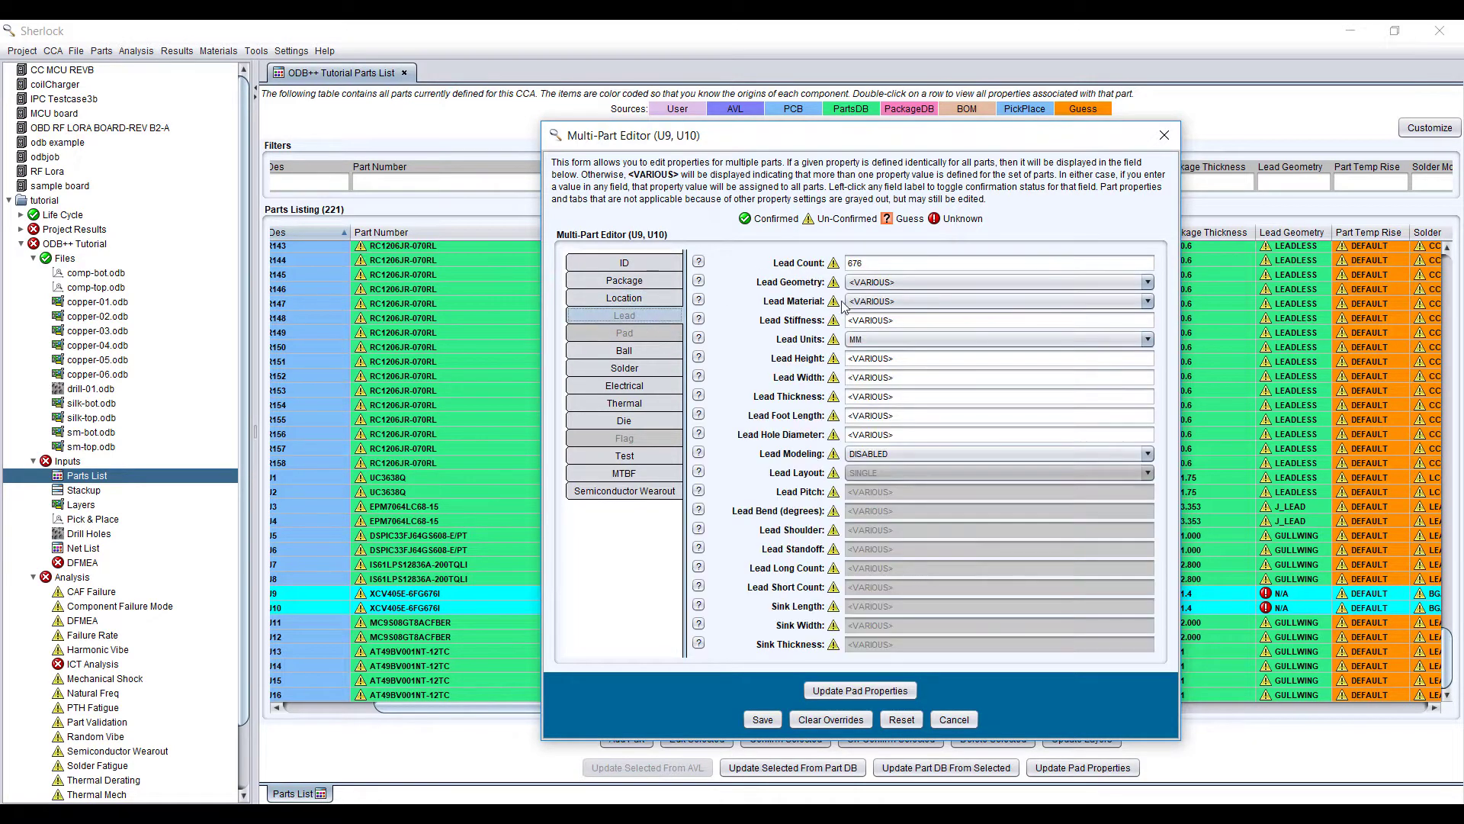
pyautogui.click(935, 284)
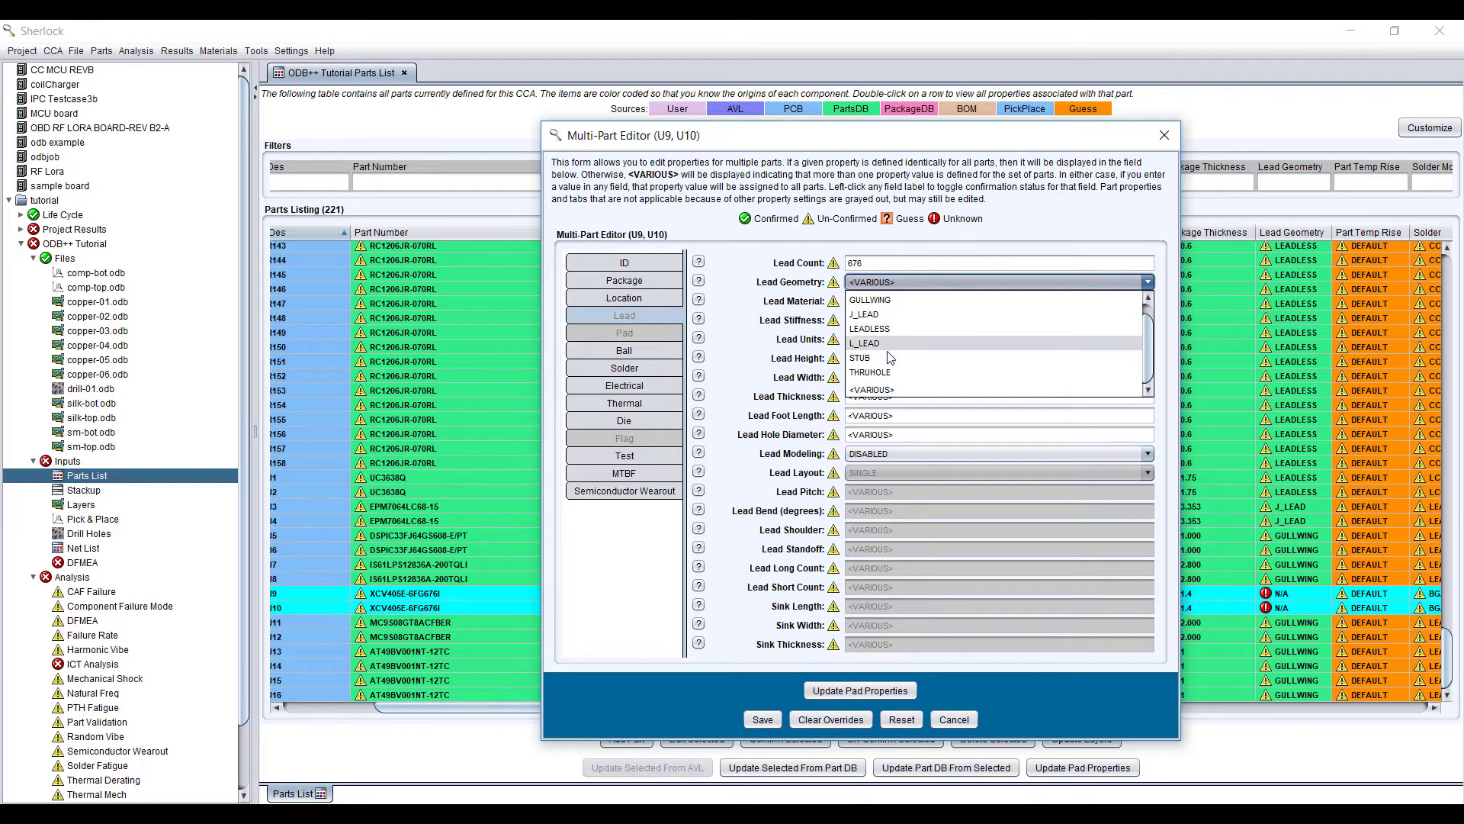
pyautogui.click(877, 329)
pyautogui.click(763, 719)
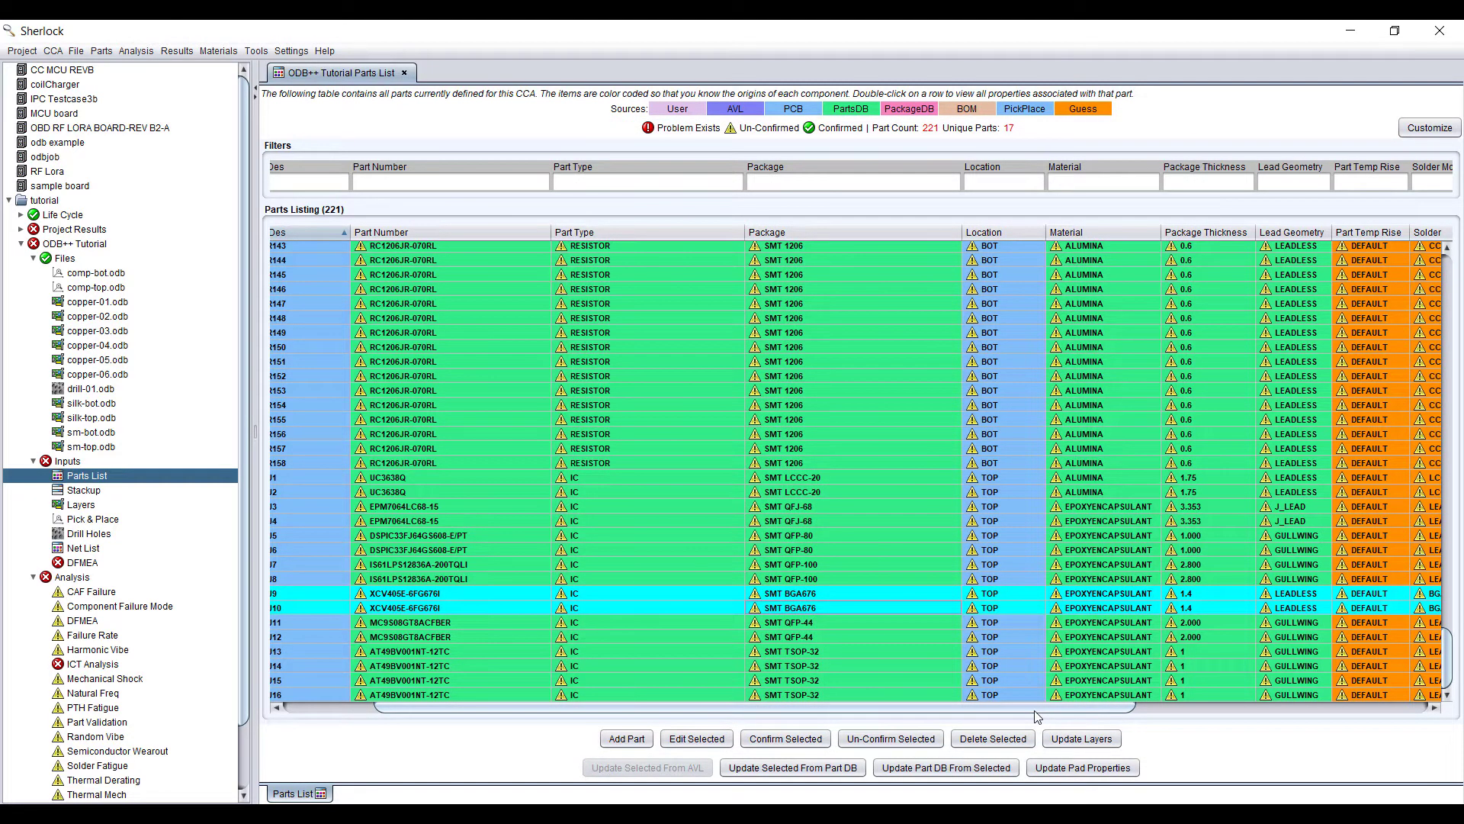
# Check the board Stackup, then show the Pick & Place layout of the ODB++ Tutorial board
pyautogui.moveTo(1007, 709); pyautogui.dragTo(1300, 709)
pyautogui.scroll(10, 1184, 540)
pyautogui.scroll(-15, 1184, 540)
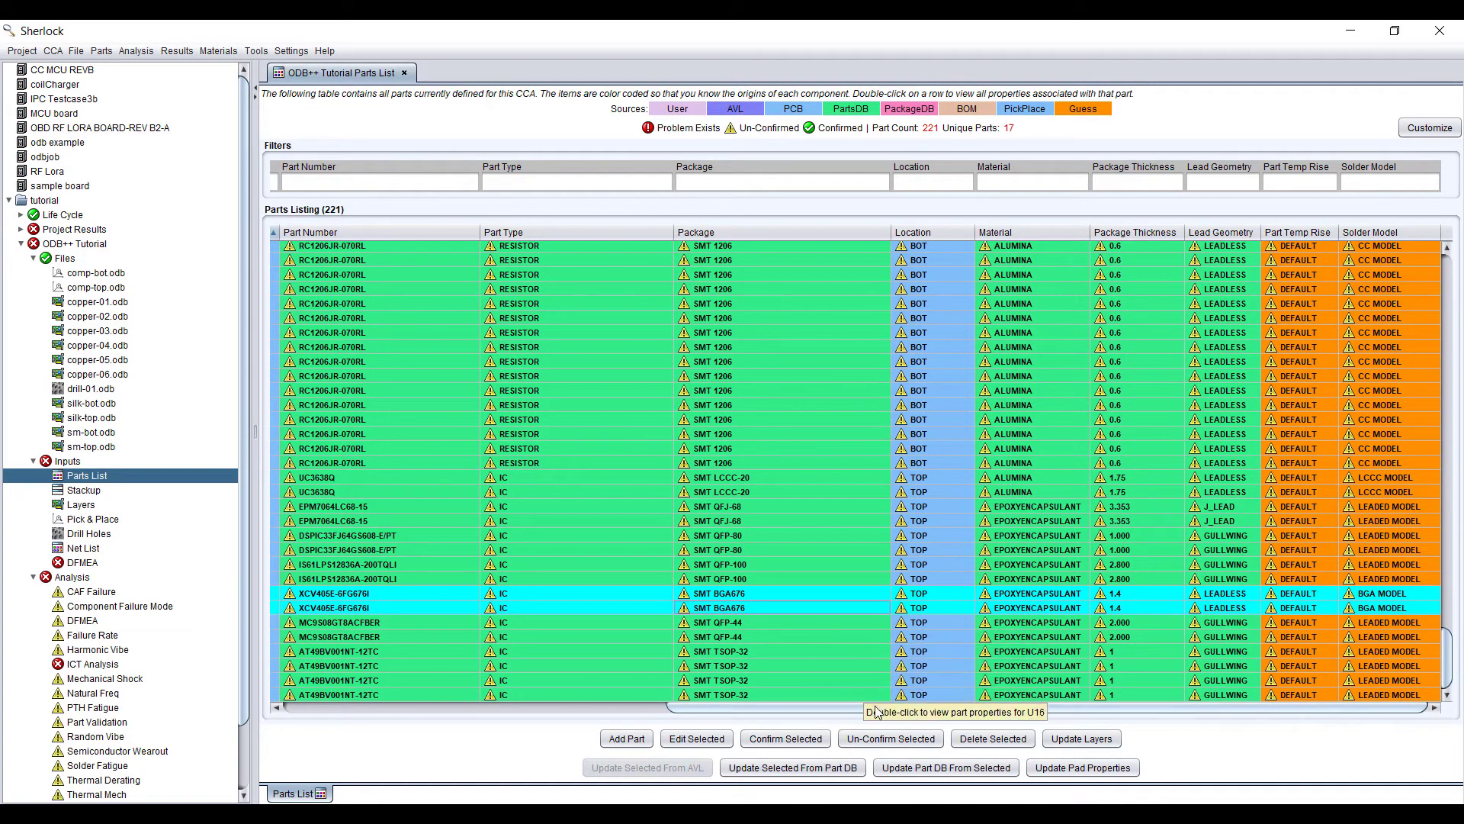
pyautogui.moveTo(877, 711); pyautogui.dragTo(581, 656)
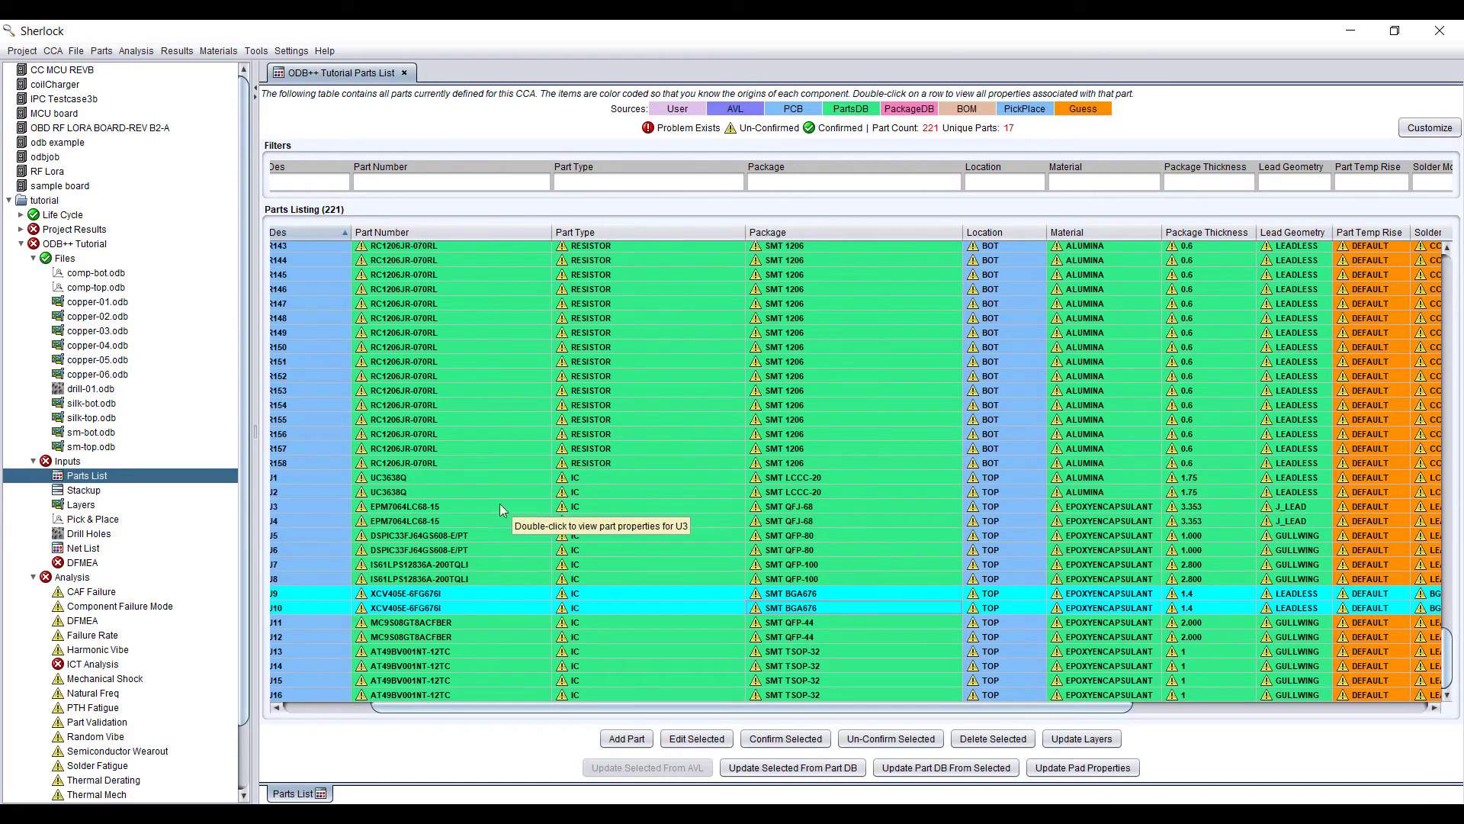
pyautogui.doubleClick(81, 491)
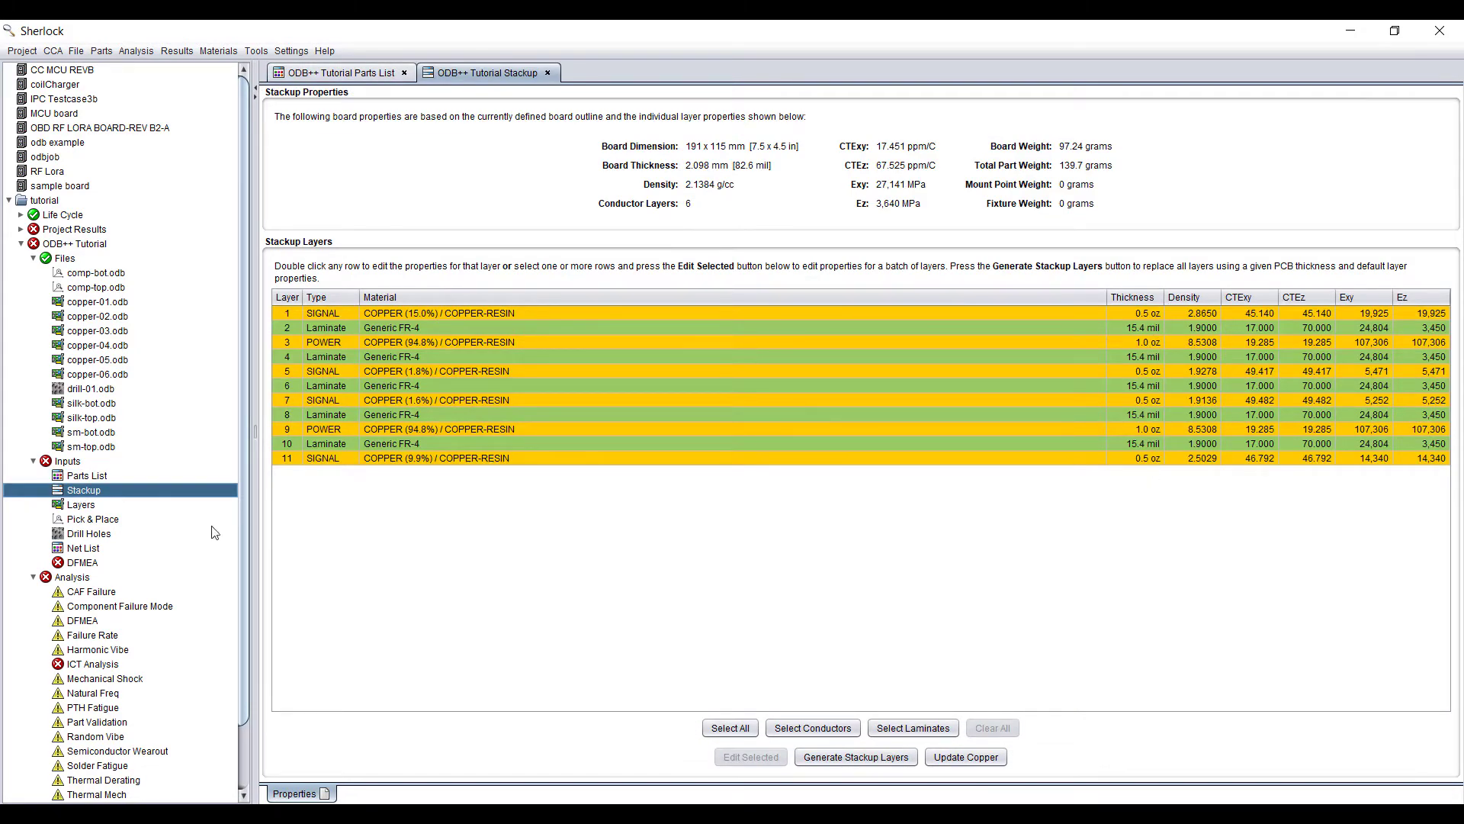
pyautogui.doubleClick(88, 518)
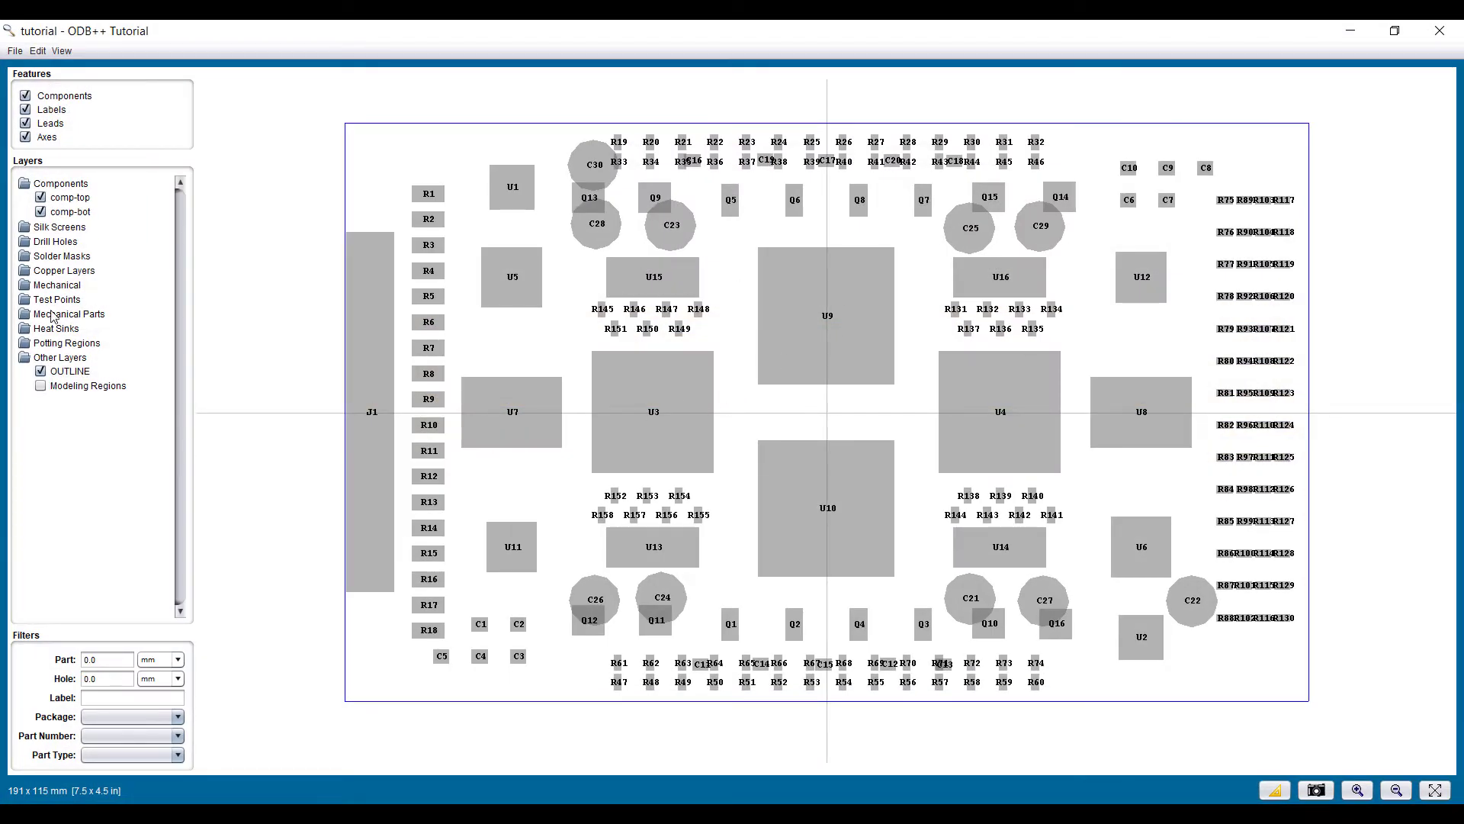
# Expand Silk Screens and hide the comp-bot and silk-bot.odb layers
pyautogui.doubleClick(56, 228)
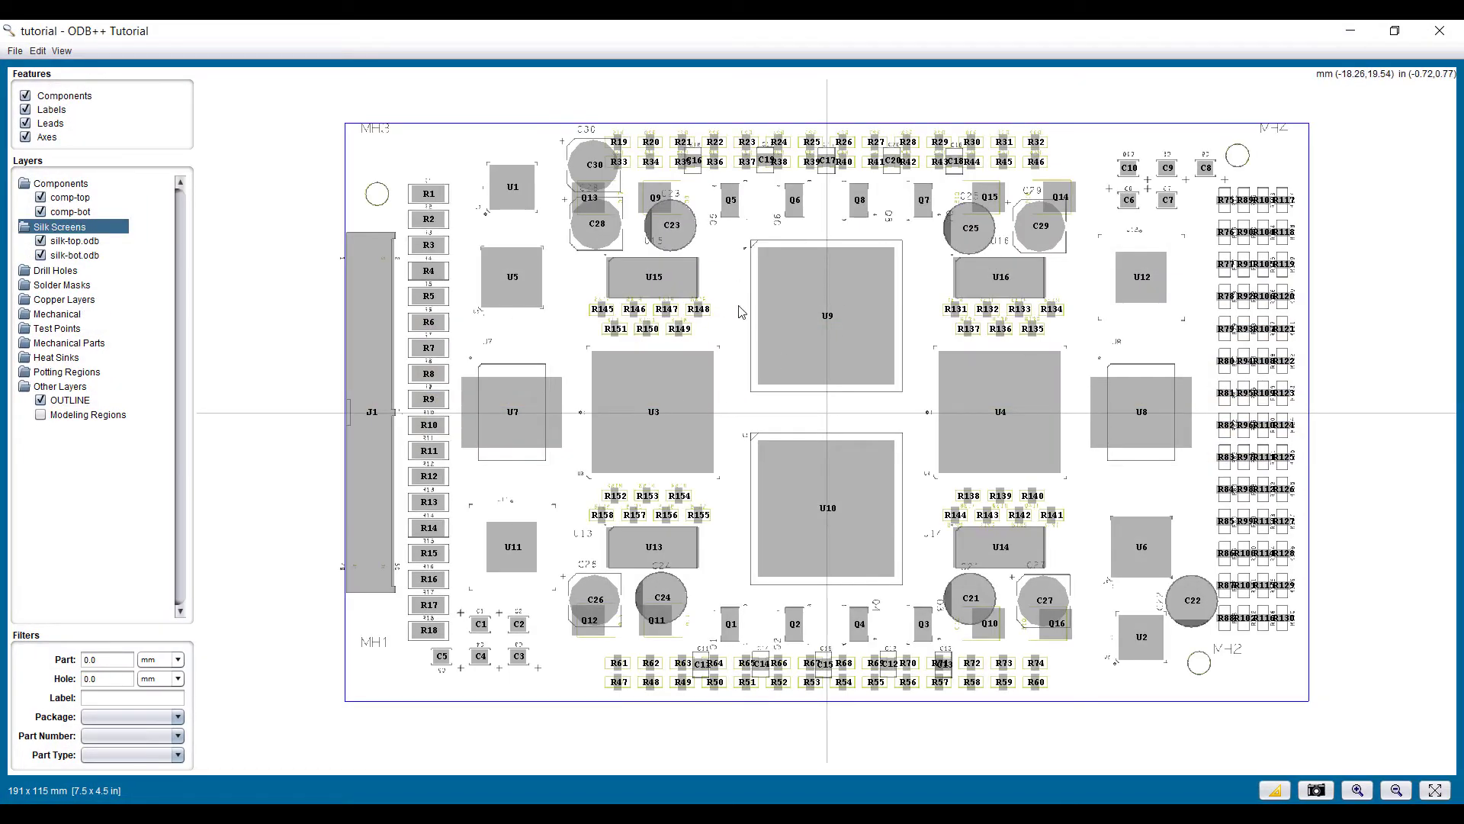
pyautogui.scroll(2, 982, 179)
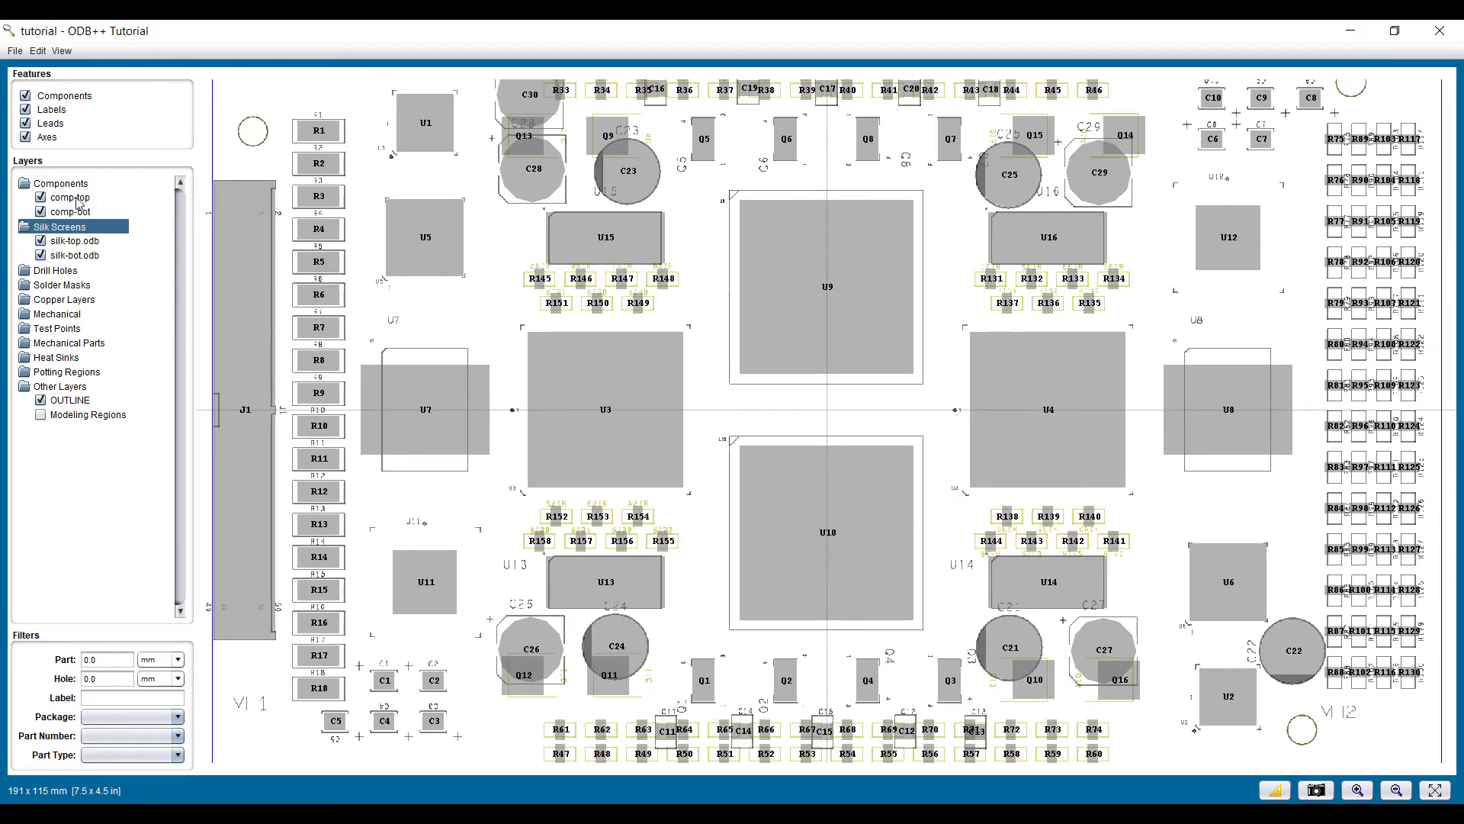
pyautogui.click(40, 211)
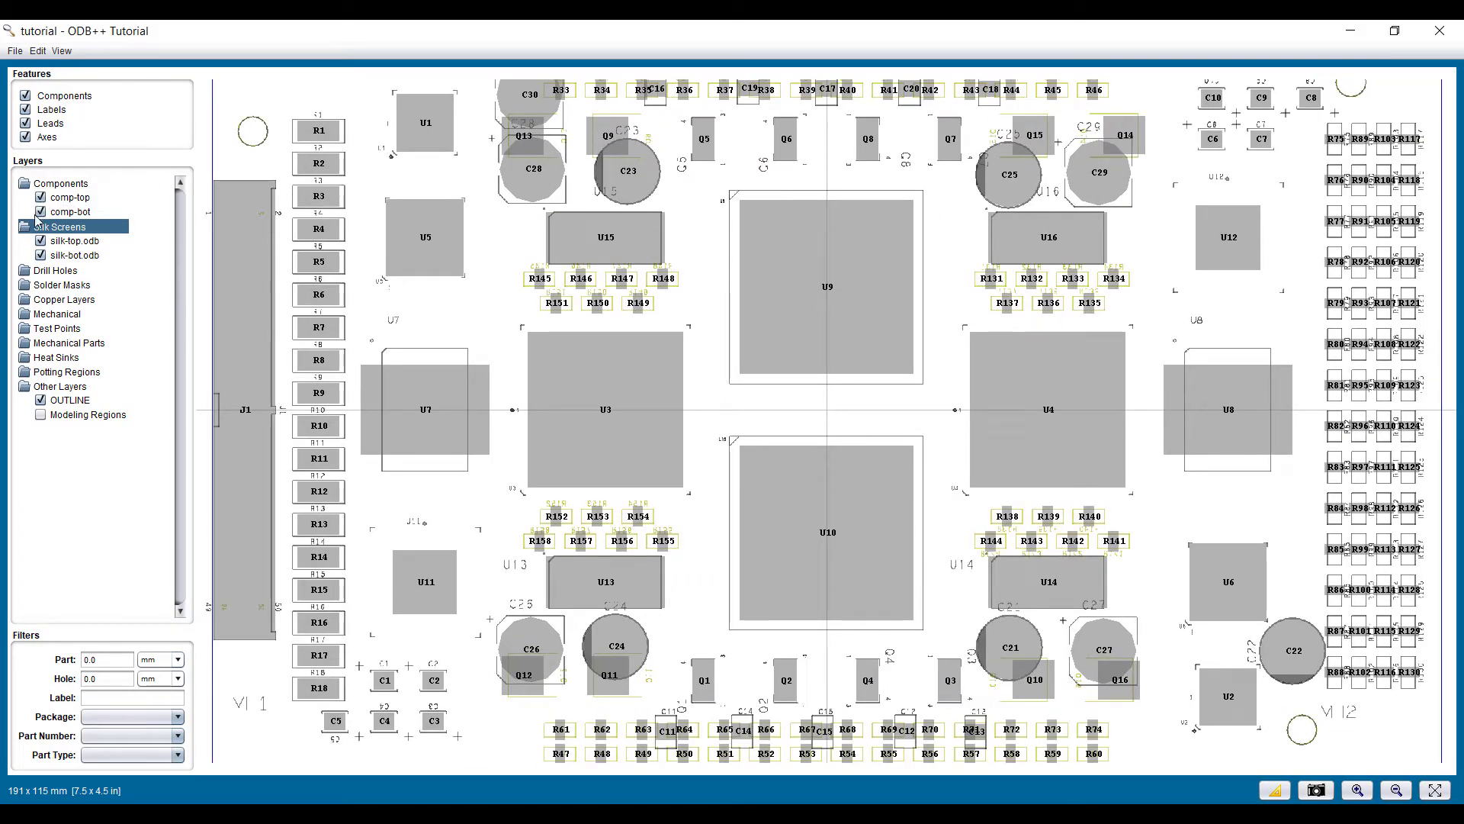
pyautogui.click(40, 255)
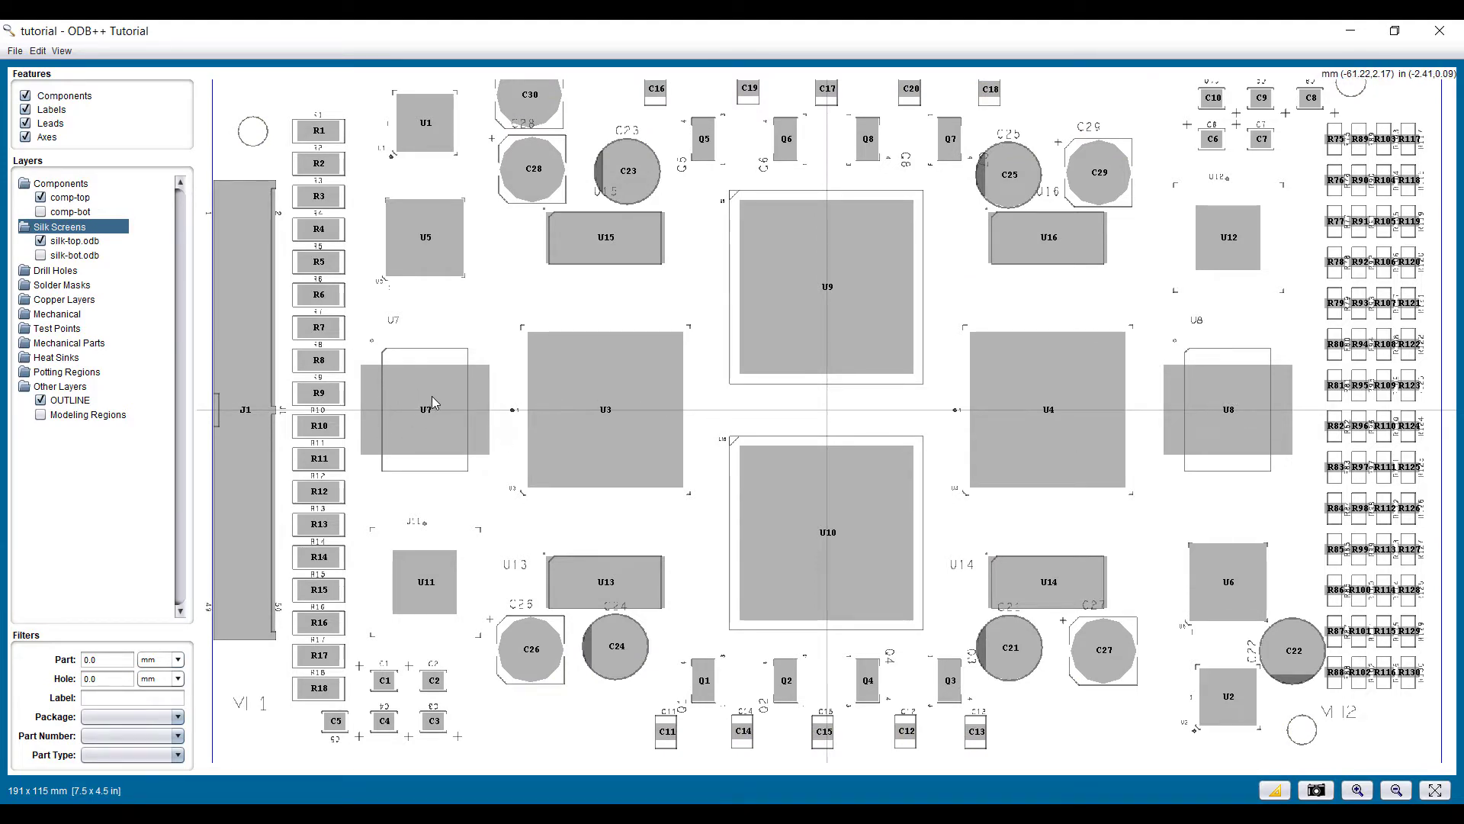
# In the Component Editor, rotate U7 and U8 by 90° each and save the component changes
pyautogui.click(40, 53)
pyautogui.click(42, 55)
pyautogui.click(41, 55)
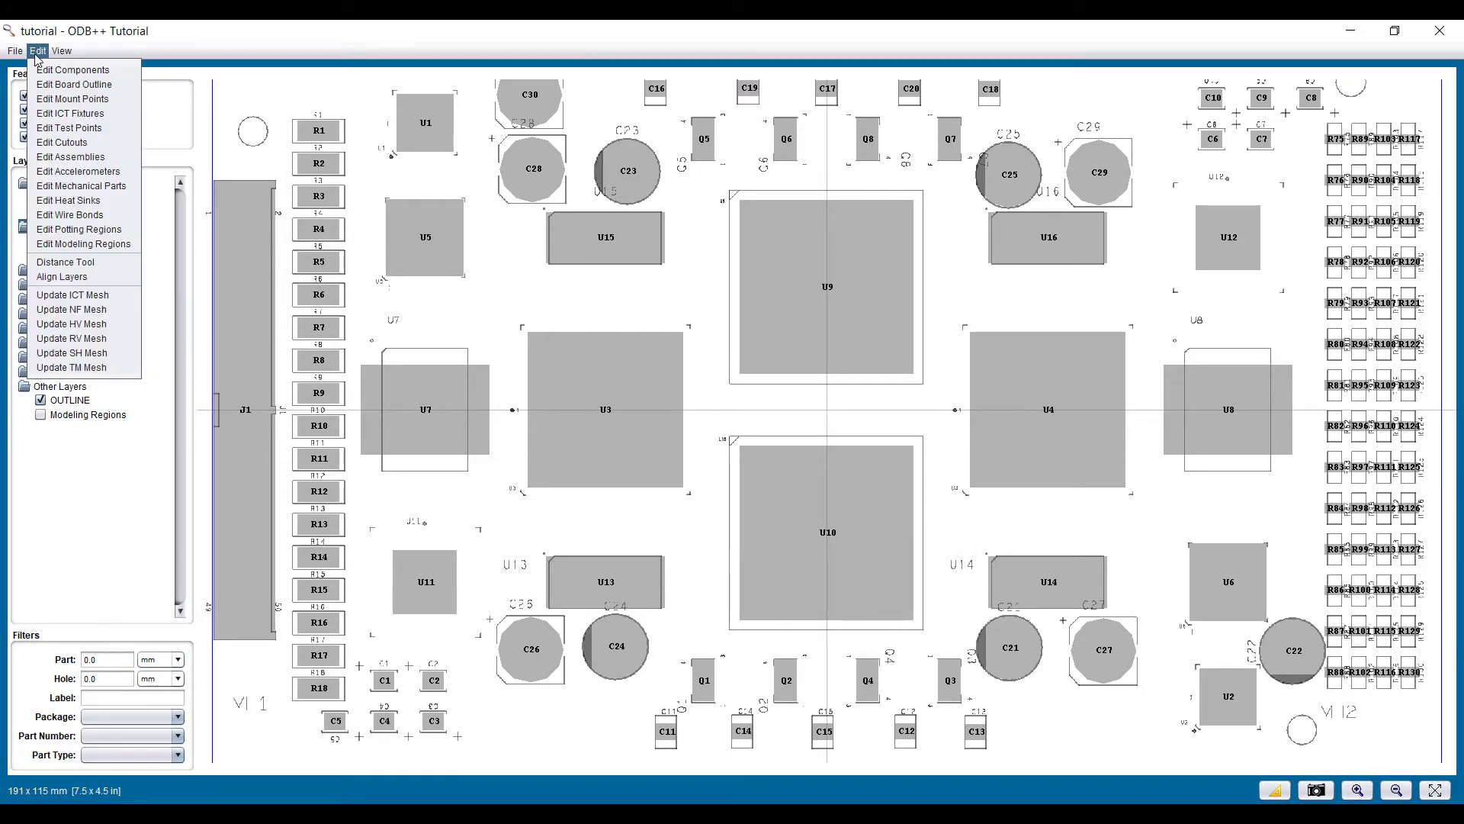
pyautogui.click(72, 70)
pyautogui.rightClick(416, 398)
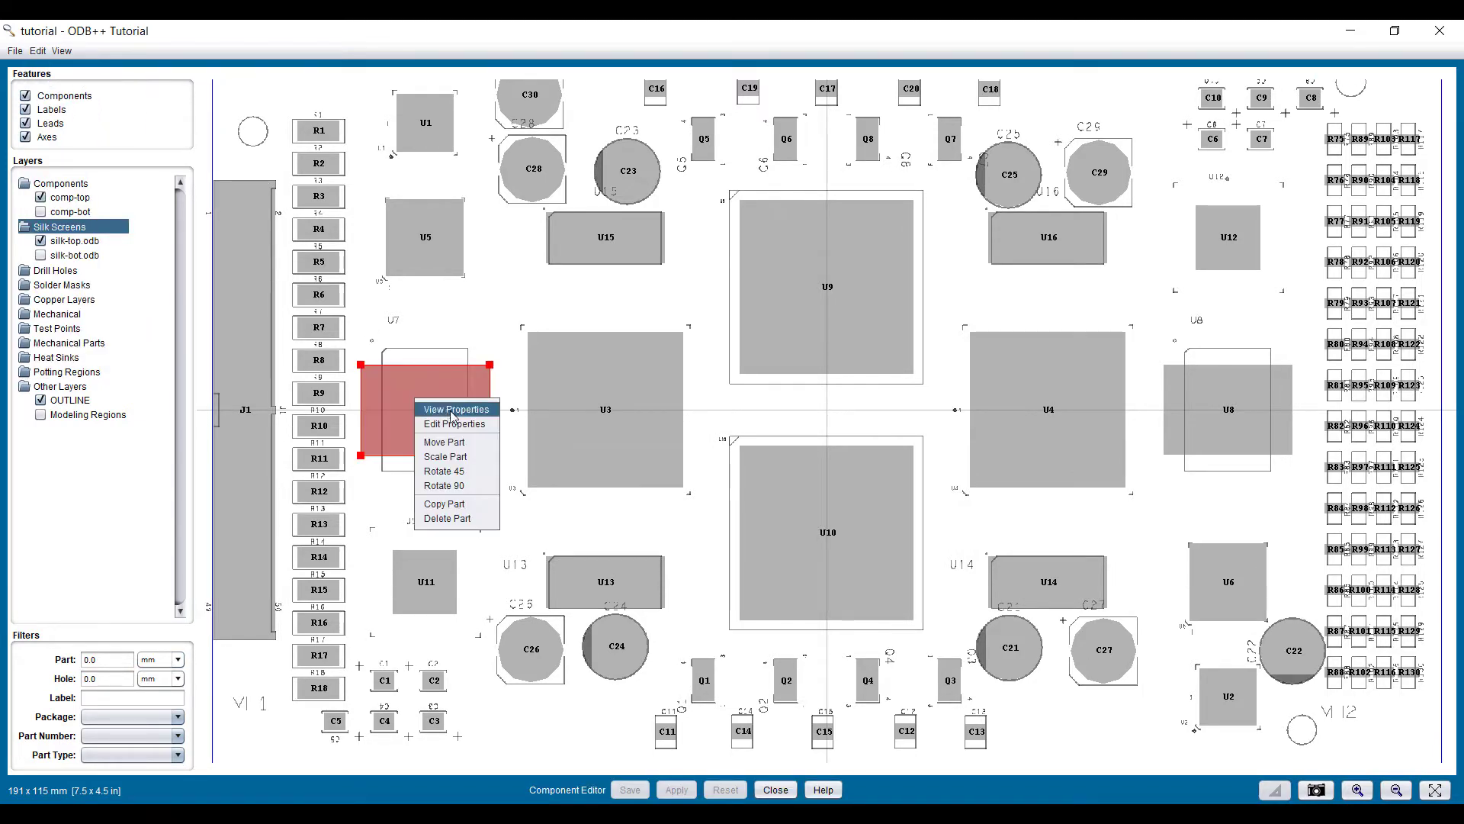
pyautogui.click(476, 485)
pyautogui.rightClick(1222, 414)
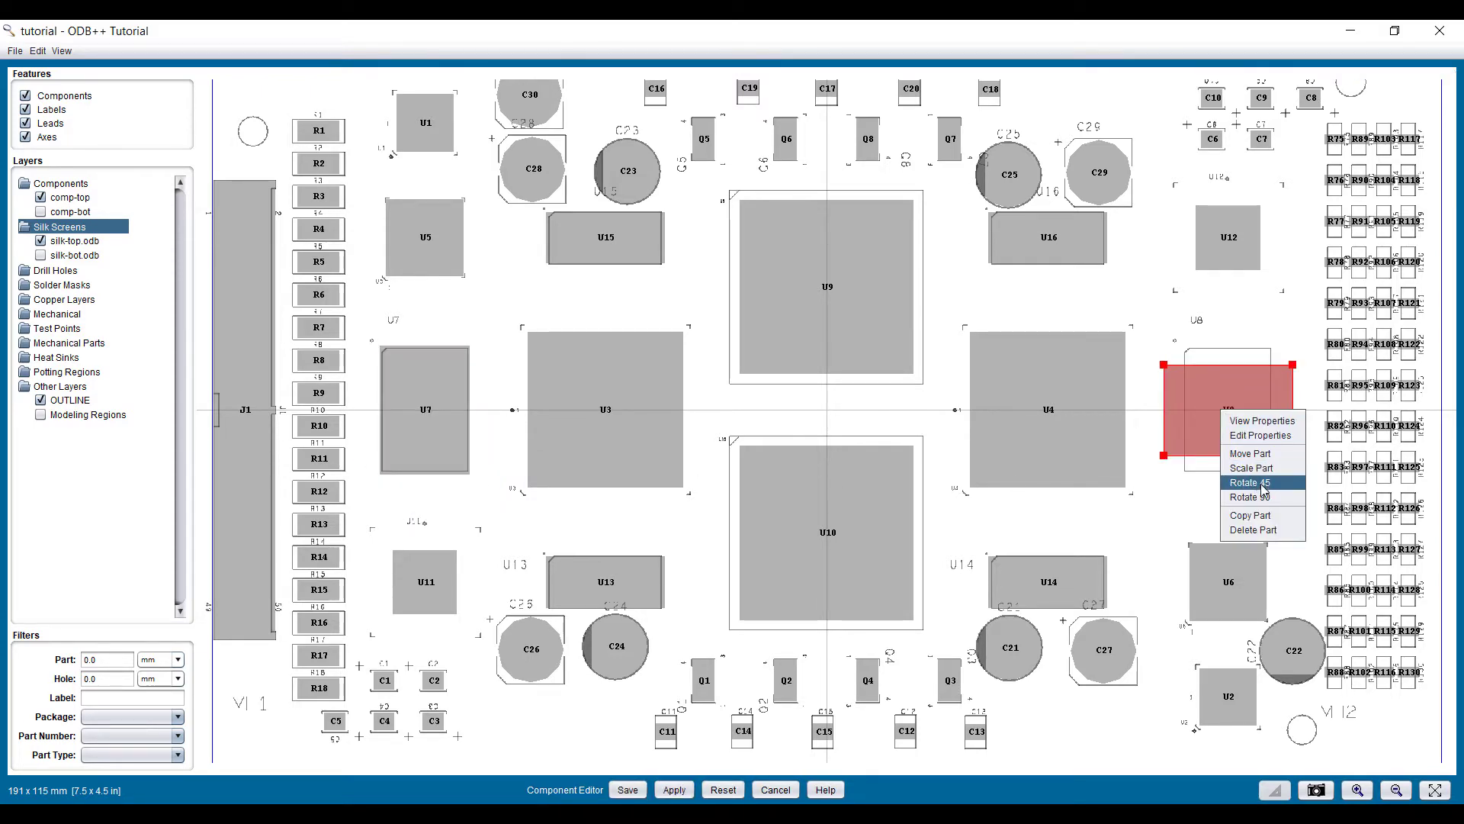
pyautogui.click(1250, 496)
pyautogui.scroll(-1, 1024, 560)
pyautogui.scroll(-1, 1024, 560)
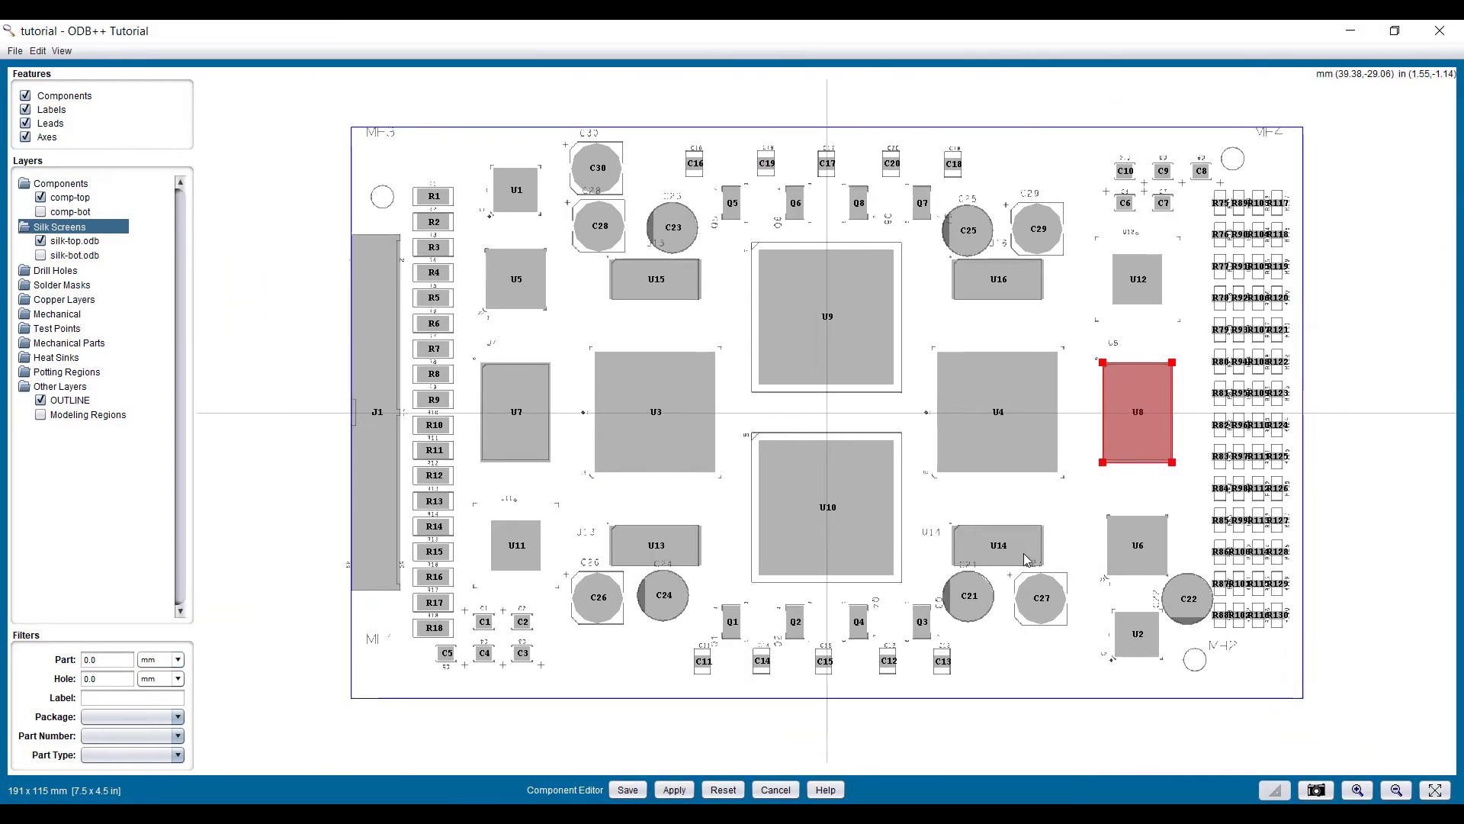
pyautogui.scroll(1, 859, 262)
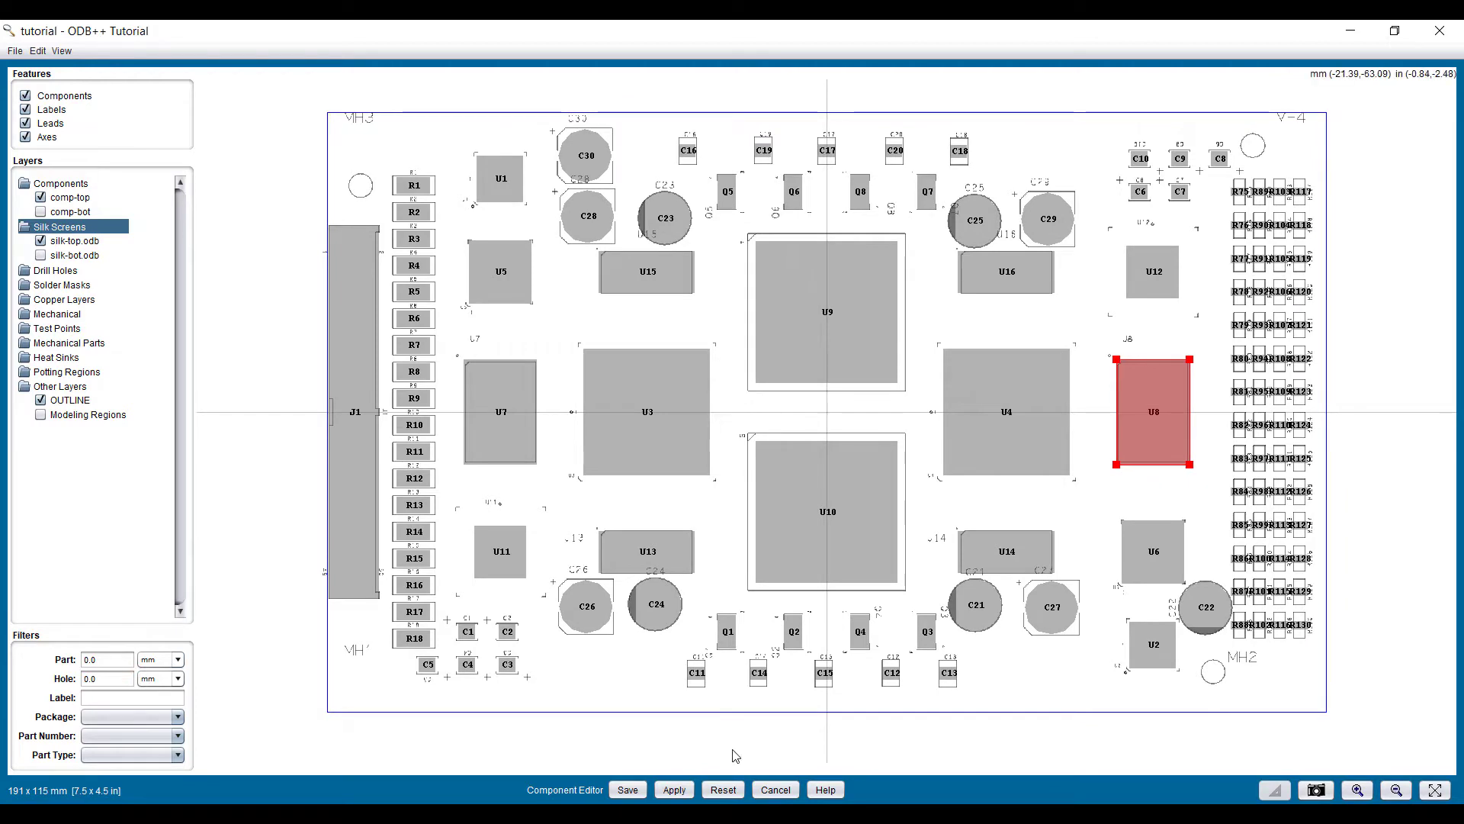
pyautogui.click(628, 789)
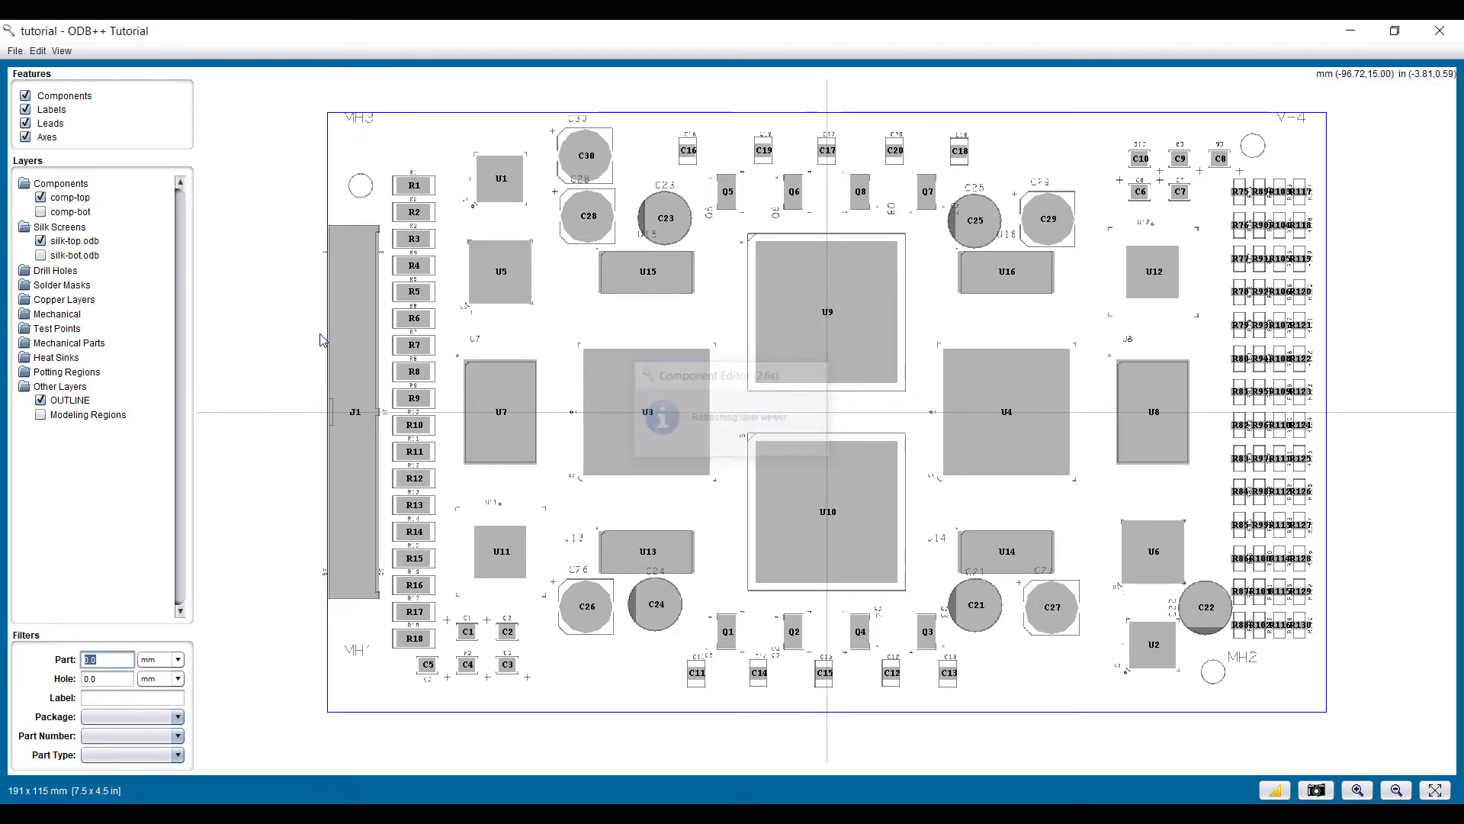
# Show the silk-bot and comp-bot layers and hide silk-top and comp-top
pyautogui.click(41, 254)
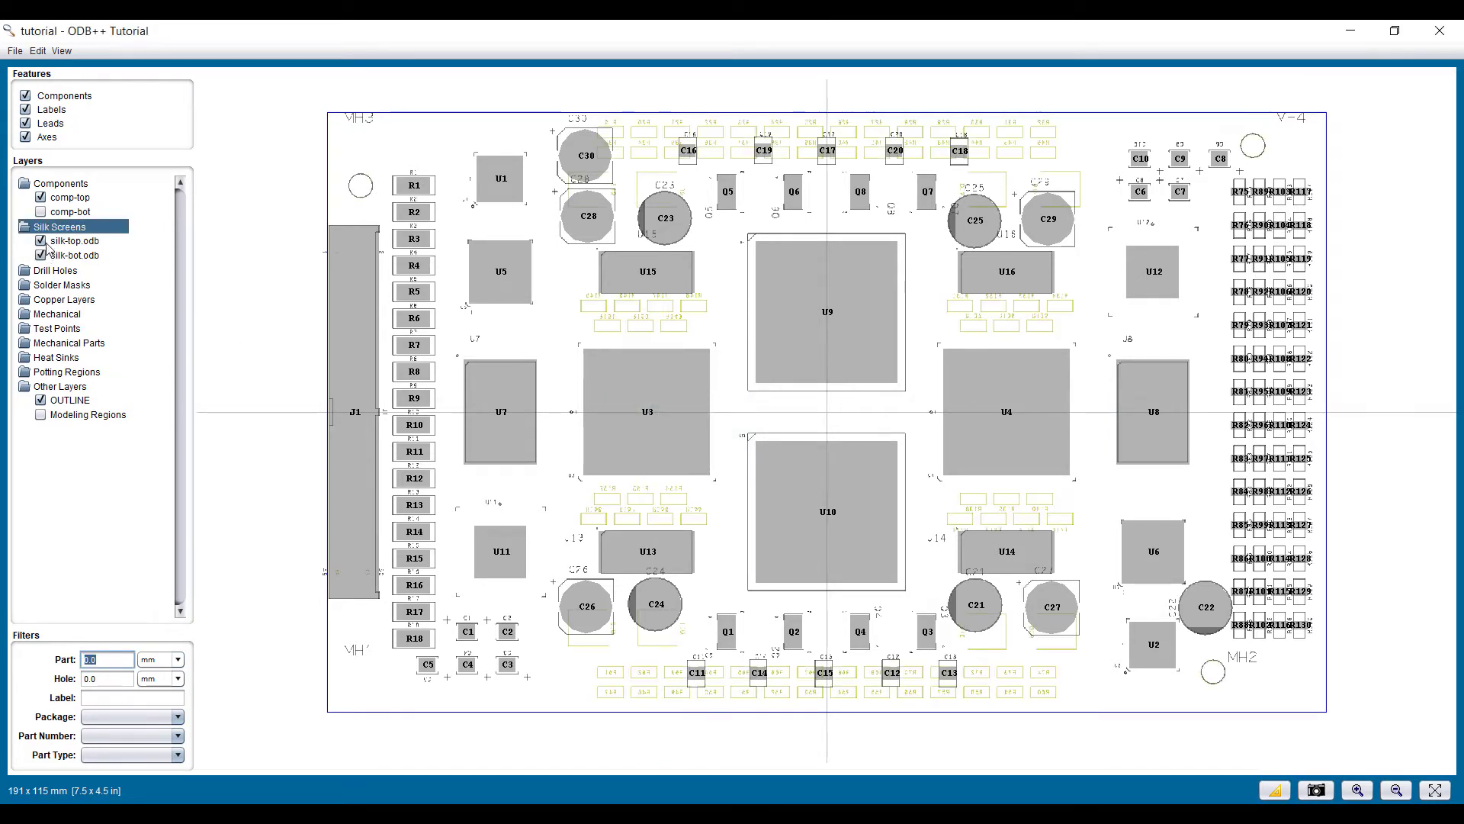
pyautogui.click(42, 240)
pyautogui.click(42, 211)
pyautogui.click(42, 197)
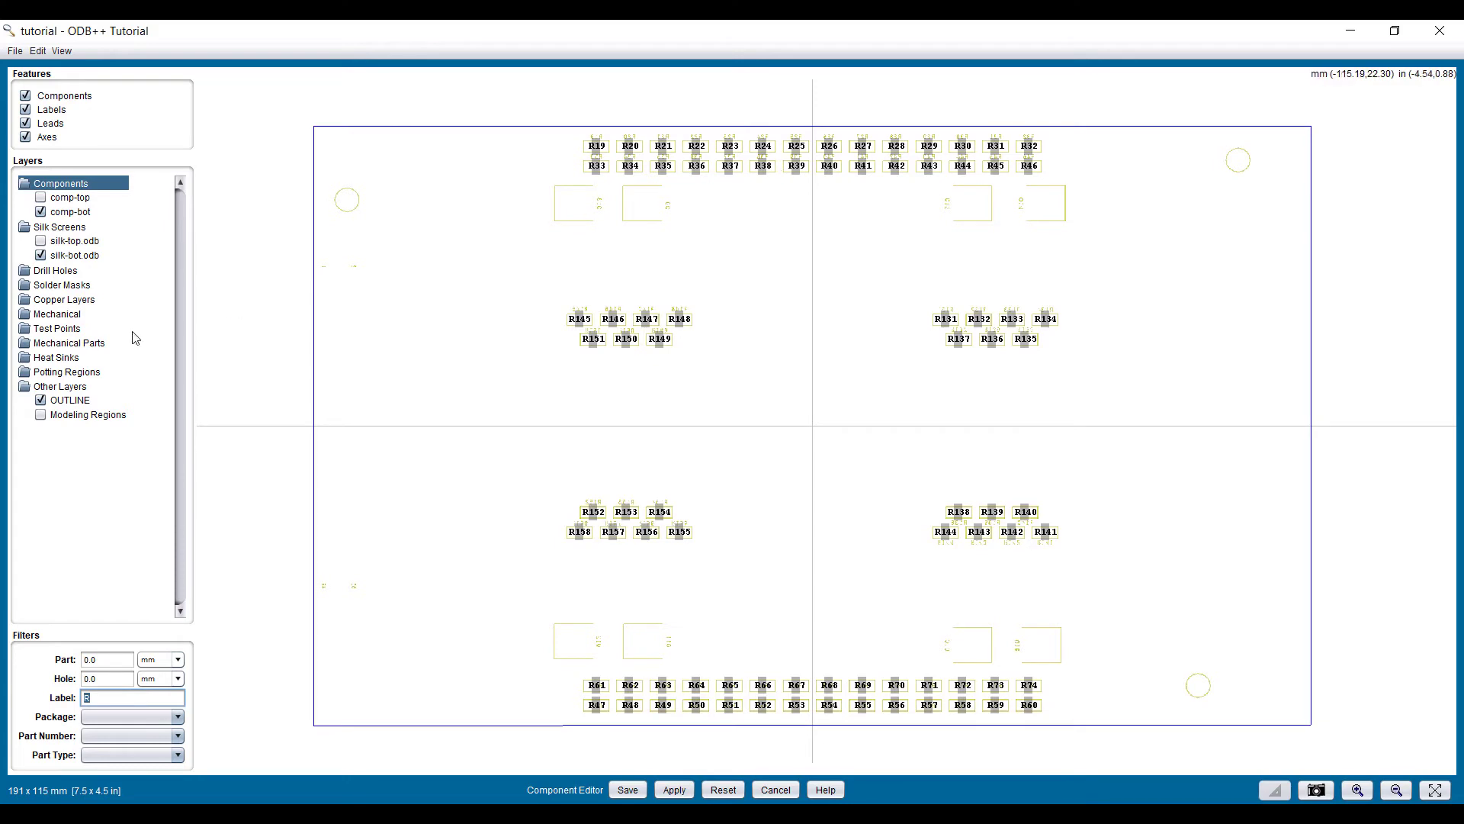
# Expand the Mechanical Parts and Mechanical layer groups to reveal the mount holes
pyautogui.doubleClick(81, 344)
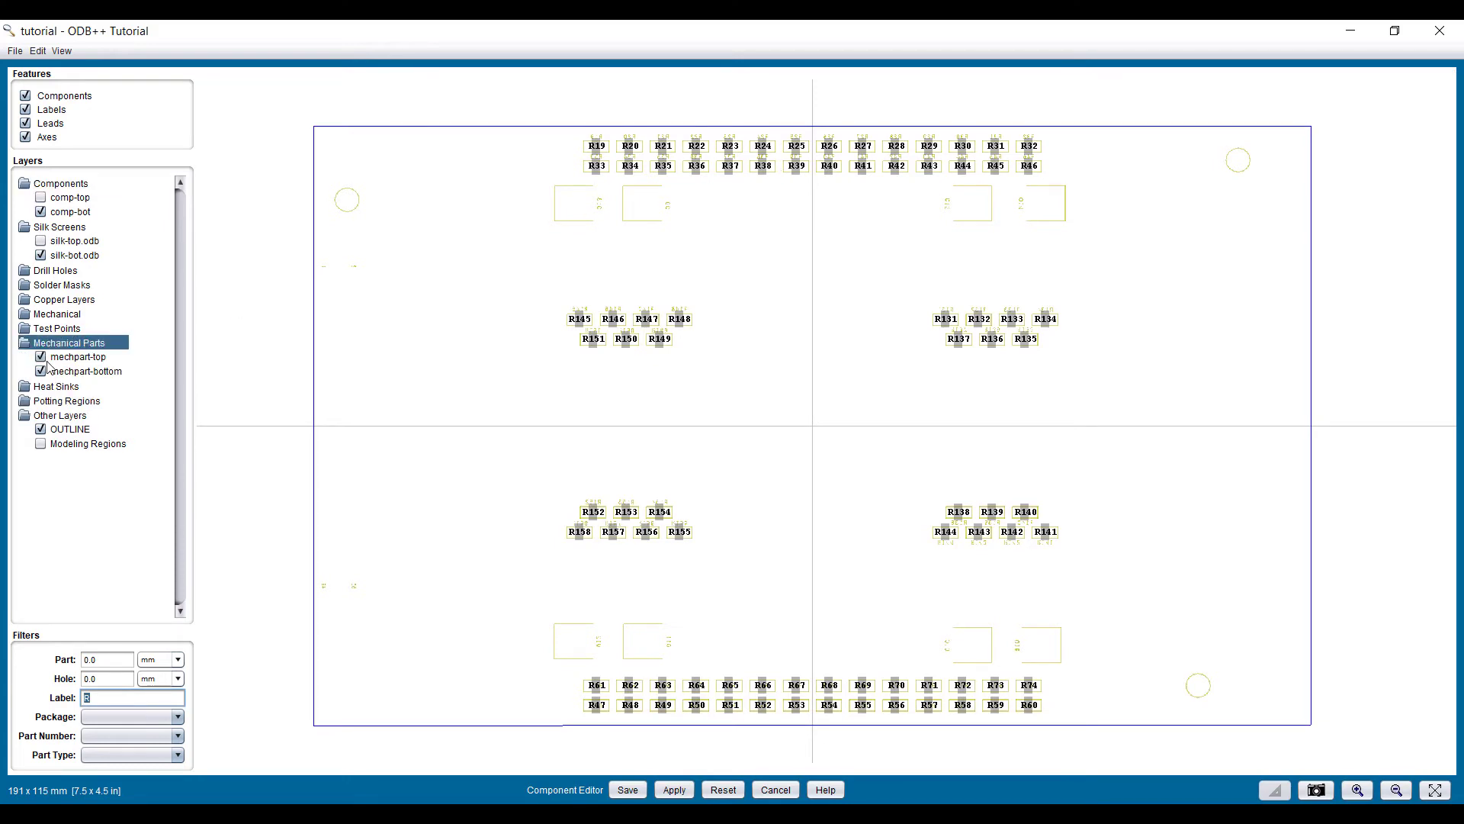
pyautogui.doubleClick(55, 314)
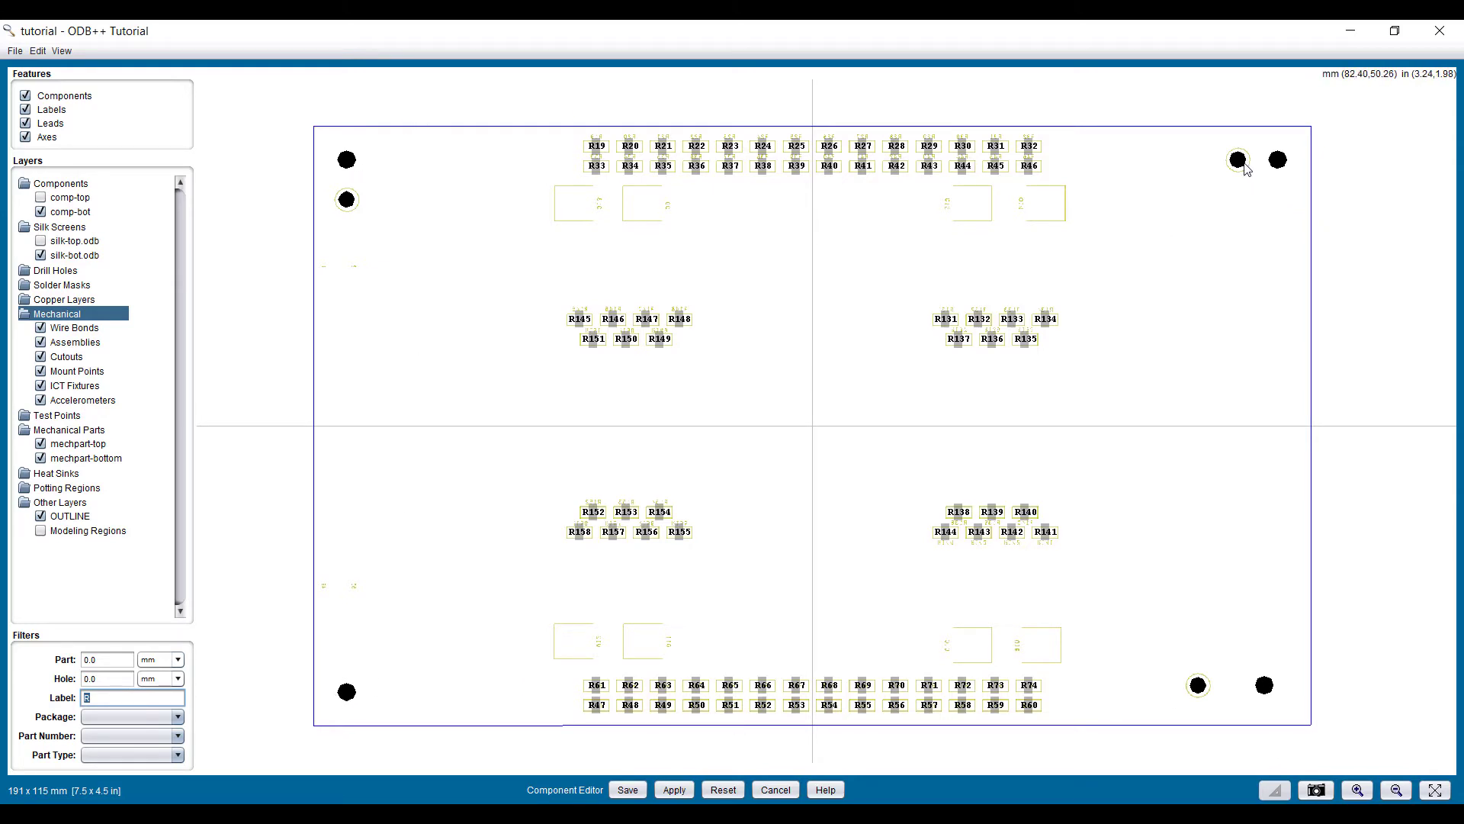
pyautogui.rightClick(350, 198)
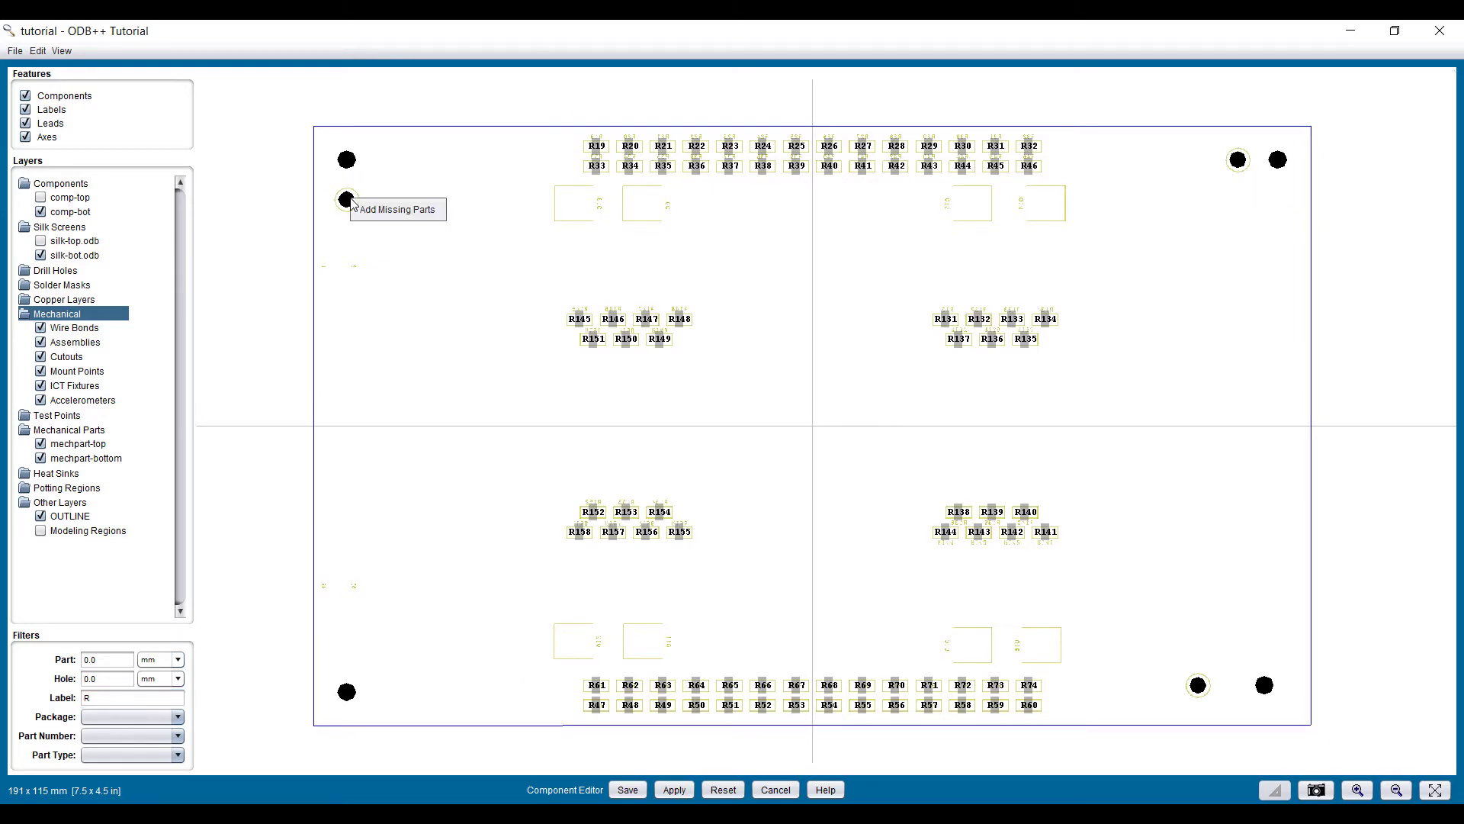
pyautogui.click(14, 50)
# Cancel the Component Editor session and bring up the editing modes list
pyautogui.click(37, 51)
pyautogui.click(37, 50)
pyautogui.click(38, 50)
pyautogui.click(37, 50)
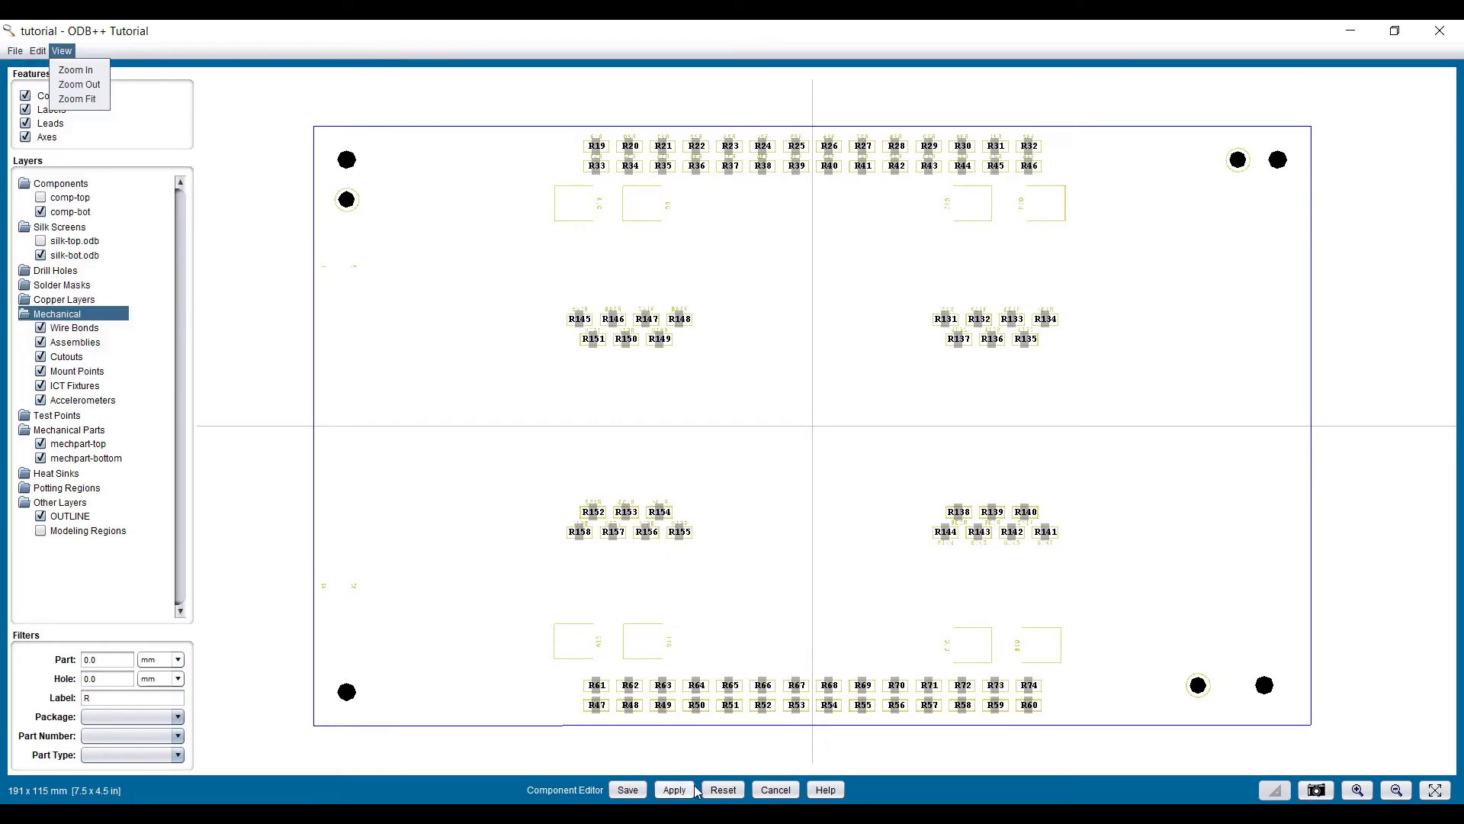
pyautogui.click(777, 790)
pyautogui.click(779, 791)
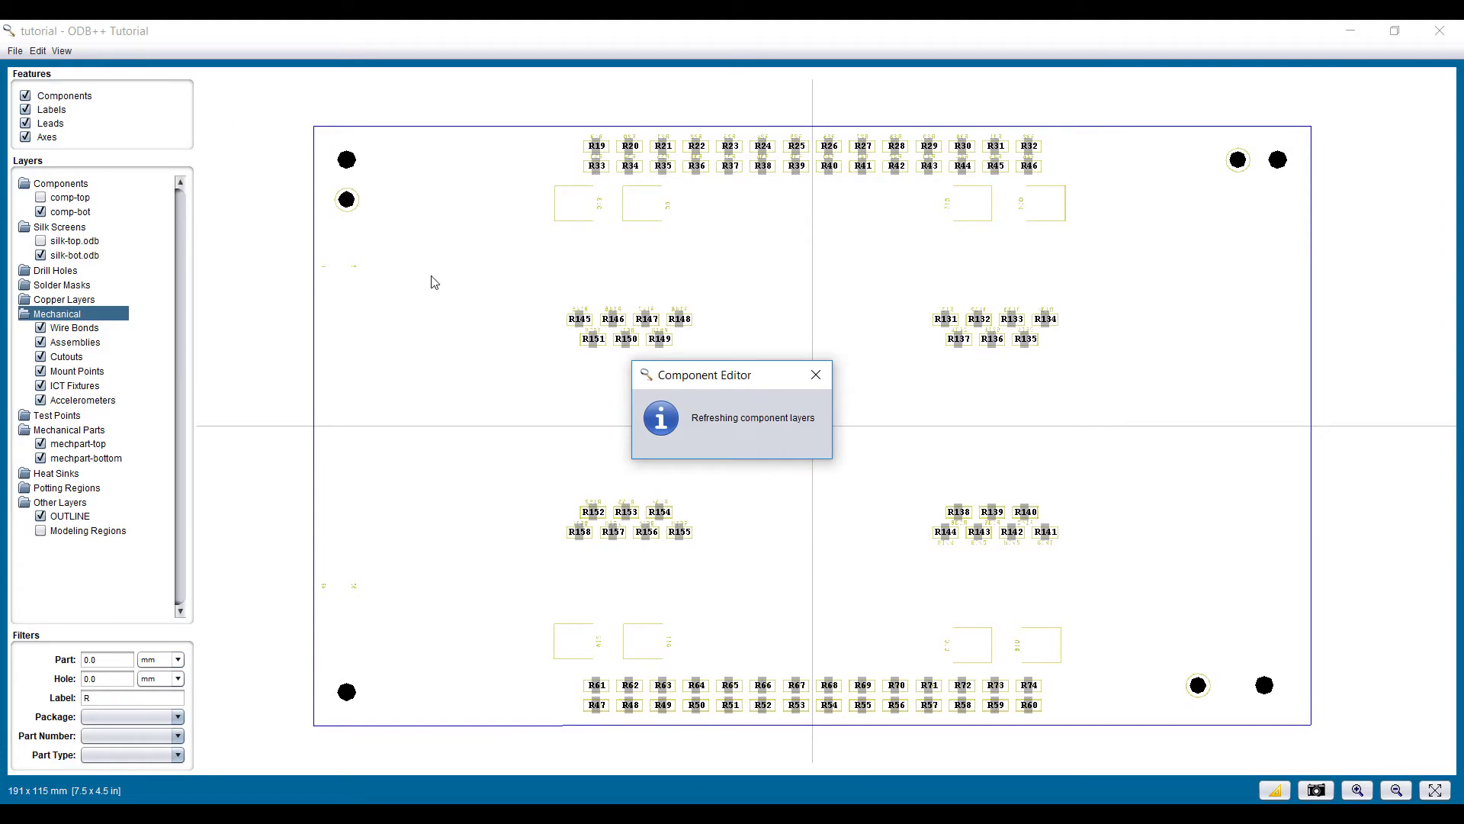
pyautogui.click(37, 51)
# Start editing mount points and delete the top-left mount point
pyautogui.moveTo(61, 50)
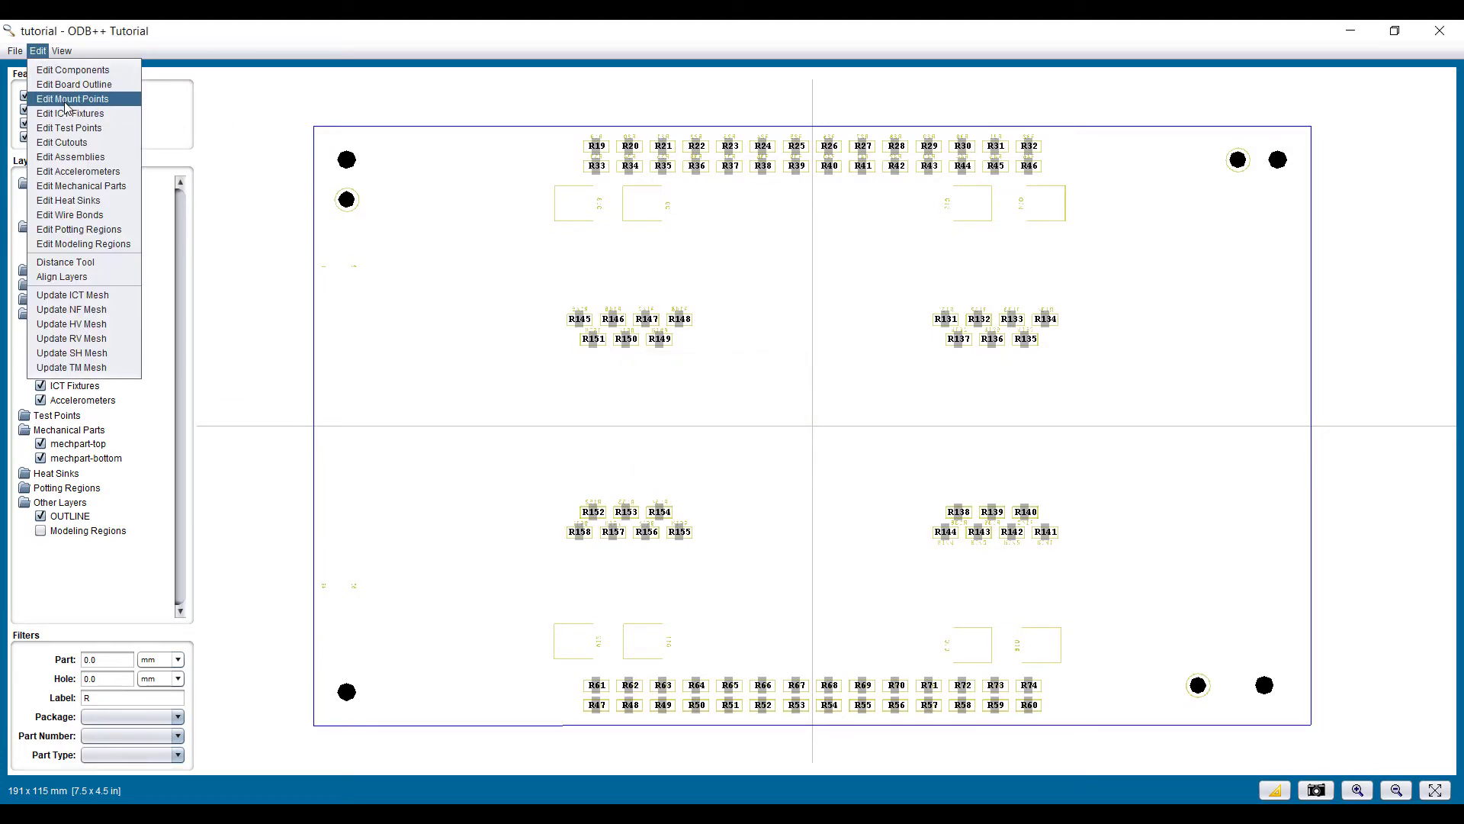
pyautogui.click(66, 107)
pyautogui.rightClick(349, 200)
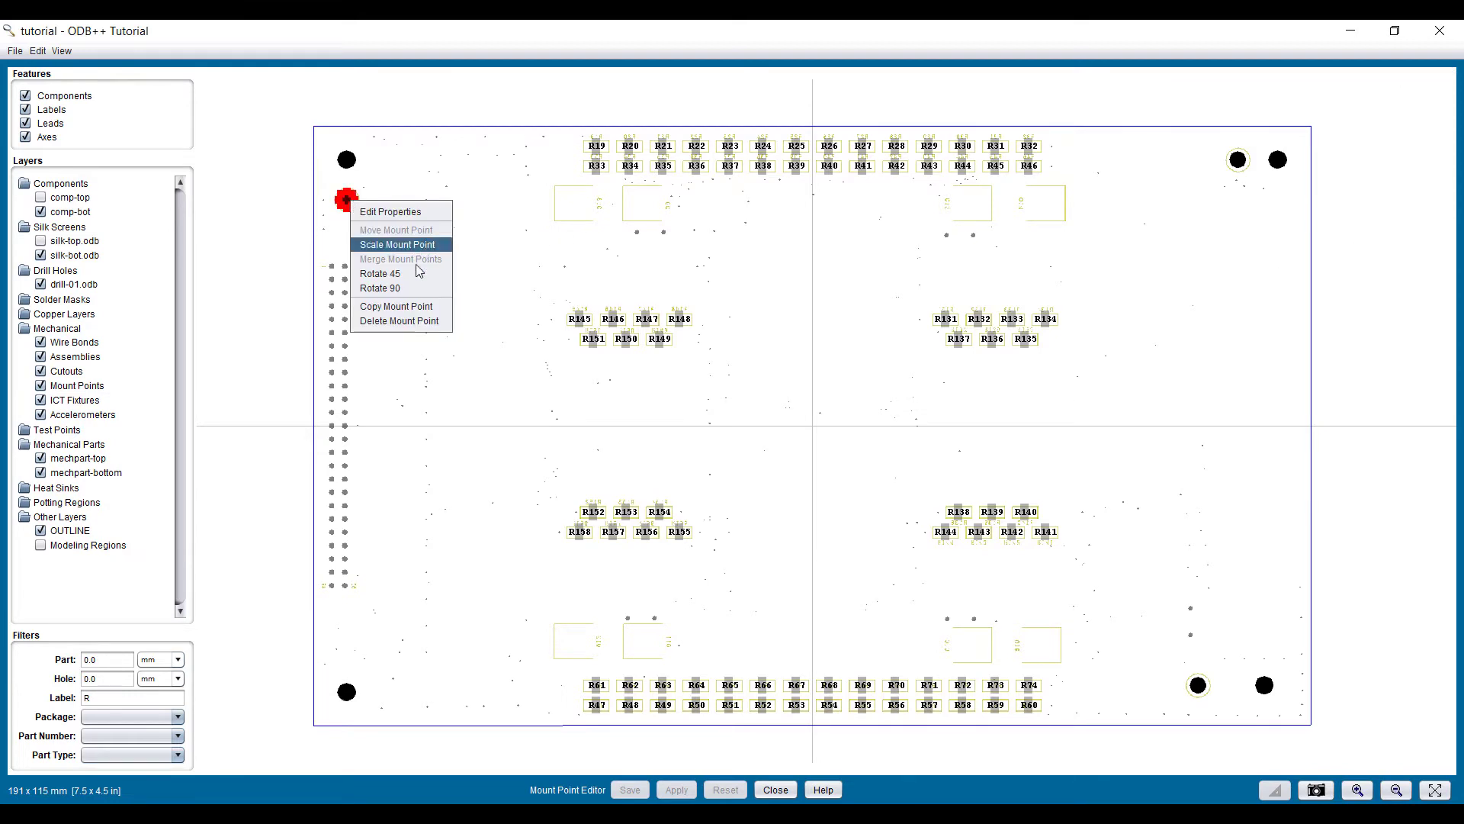
pyautogui.click(420, 321)
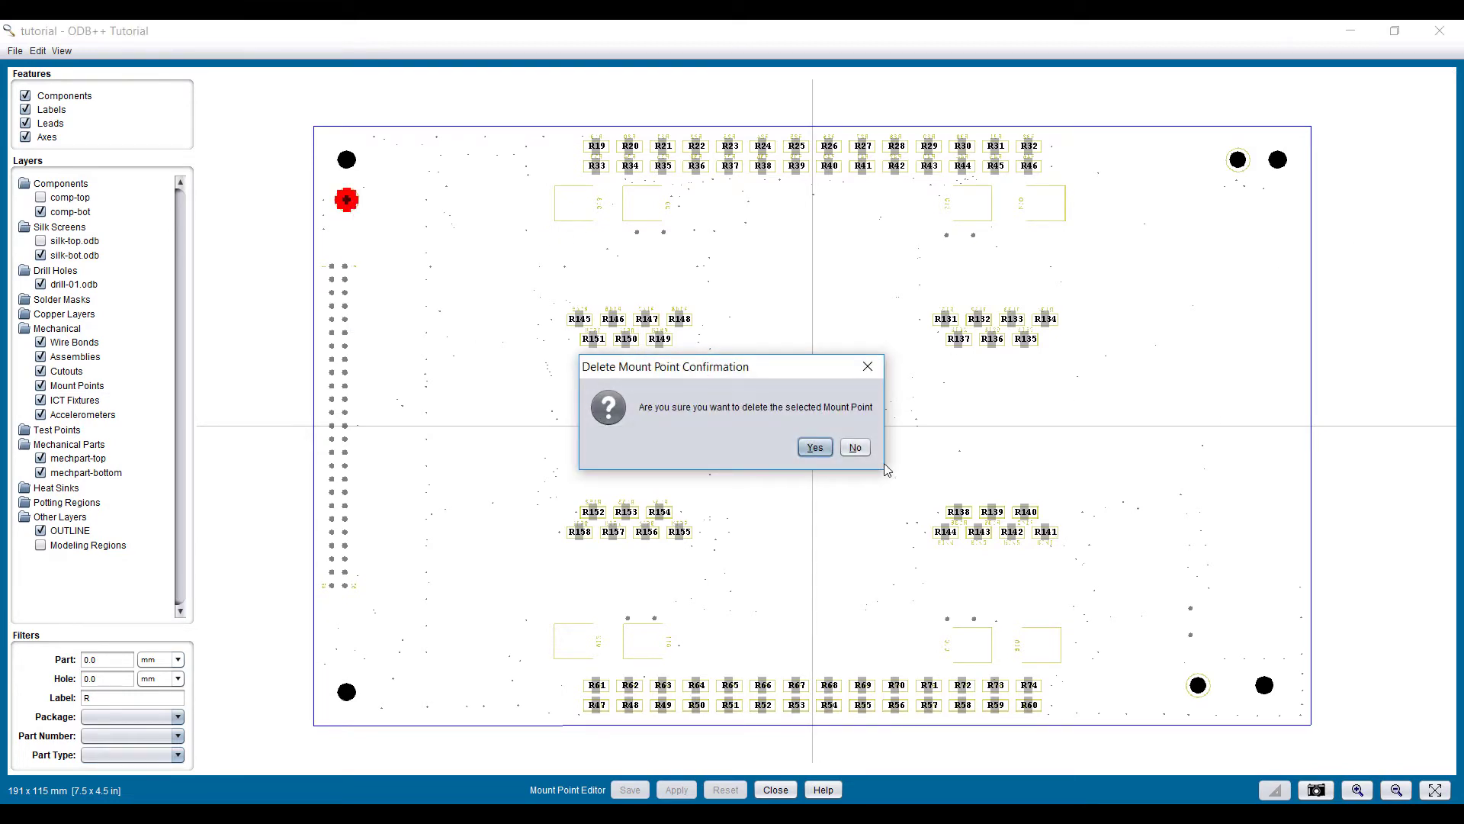
pyautogui.click(813, 449)
# Delete the bottom-right and top-right mount points, removing an accidental copy along the way
pyautogui.rightClick(1198, 686)
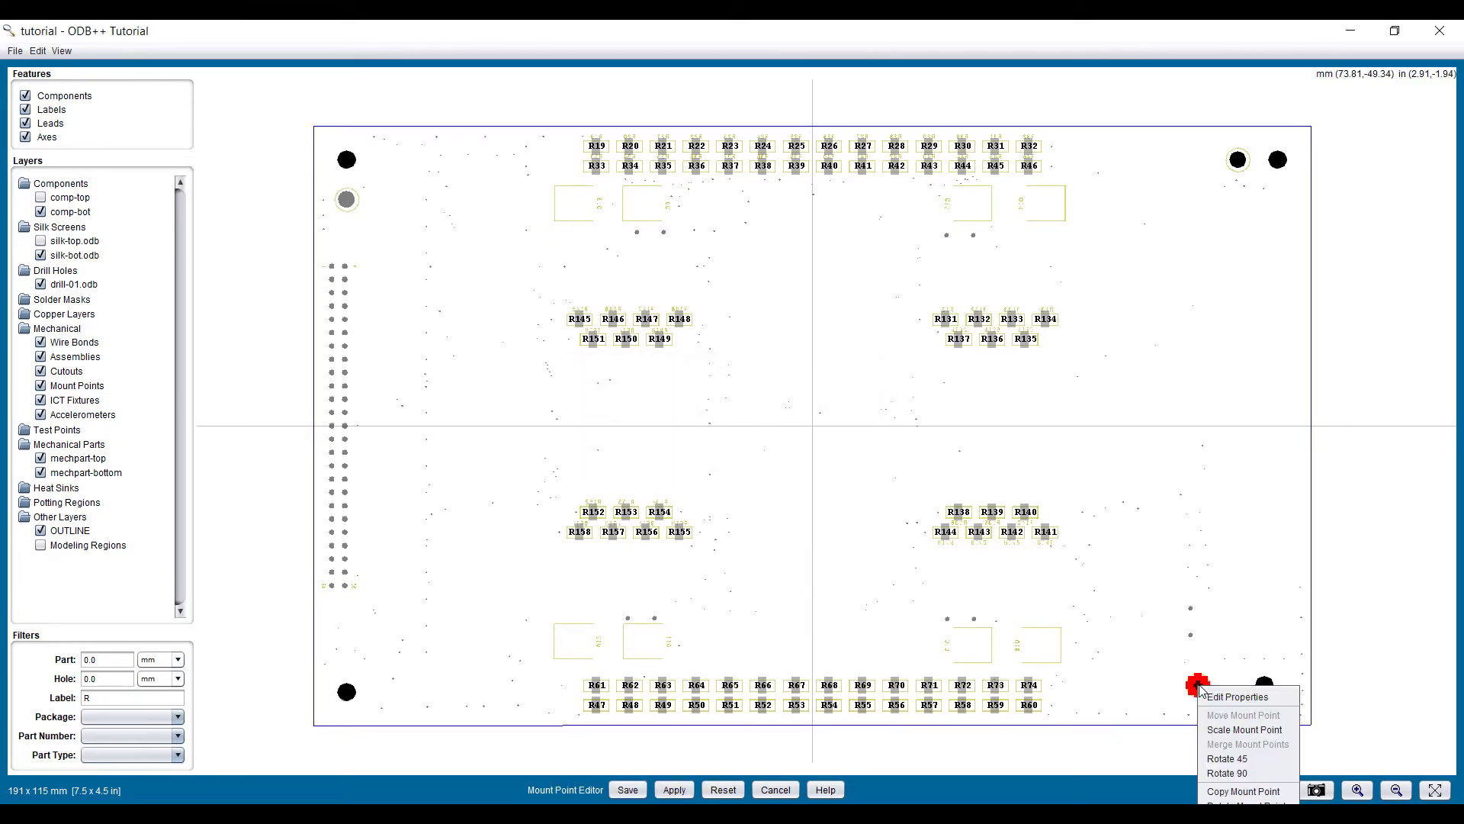
pyautogui.click(1250, 791)
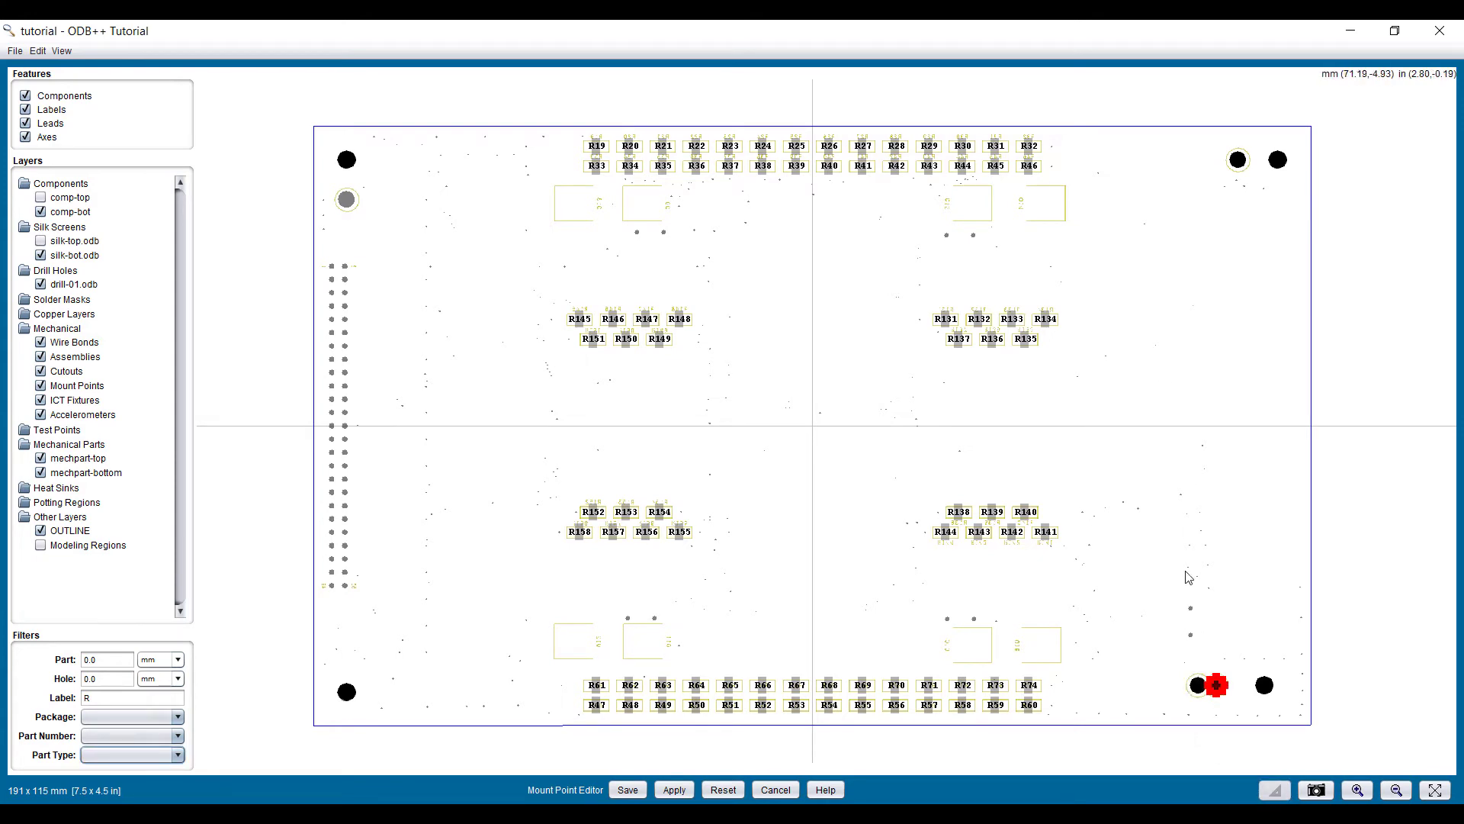
pyautogui.rightClick(1216, 690)
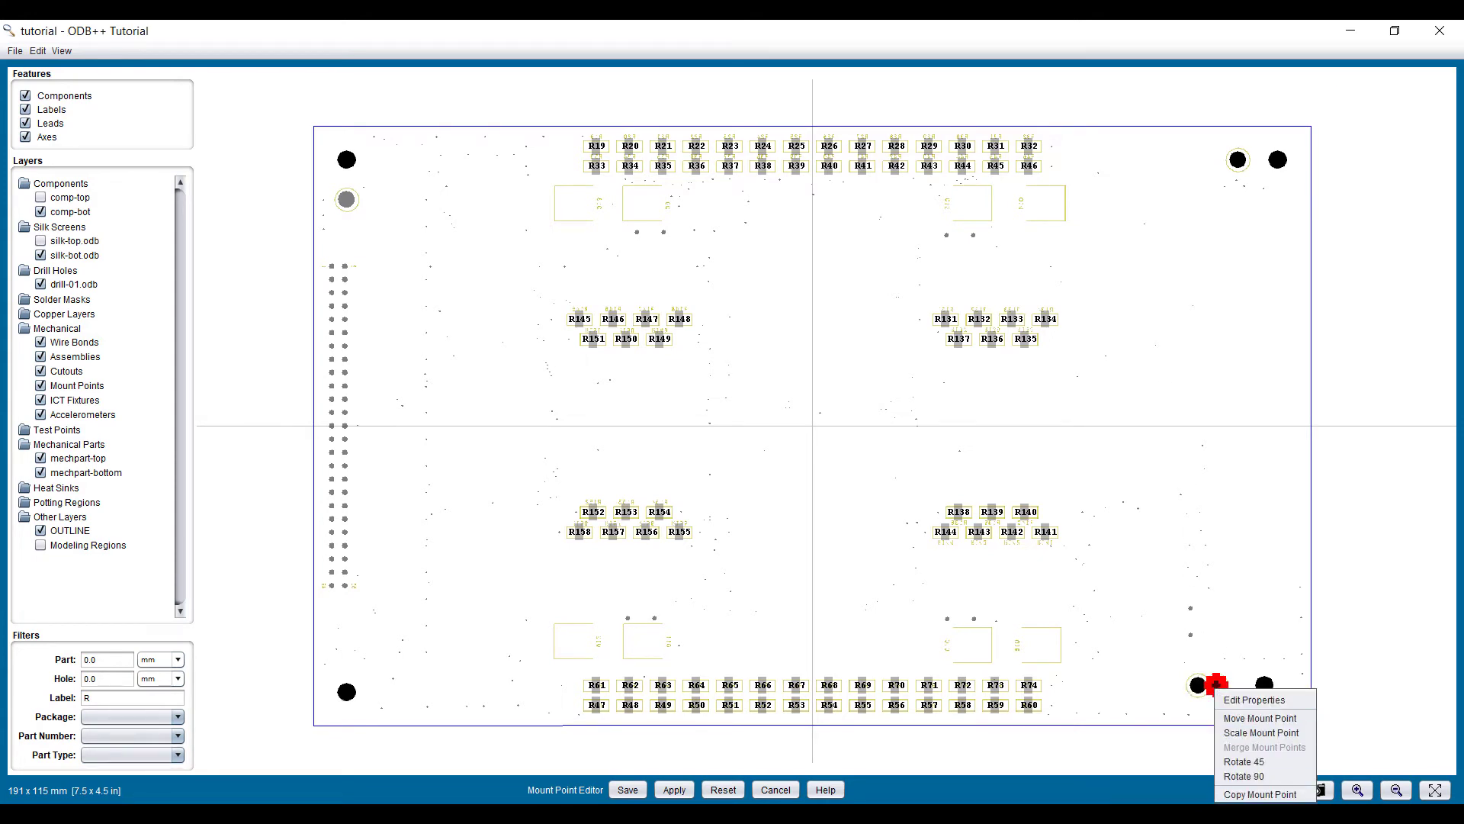
pyautogui.click(1250, 774)
pyautogui.click(815, 448)
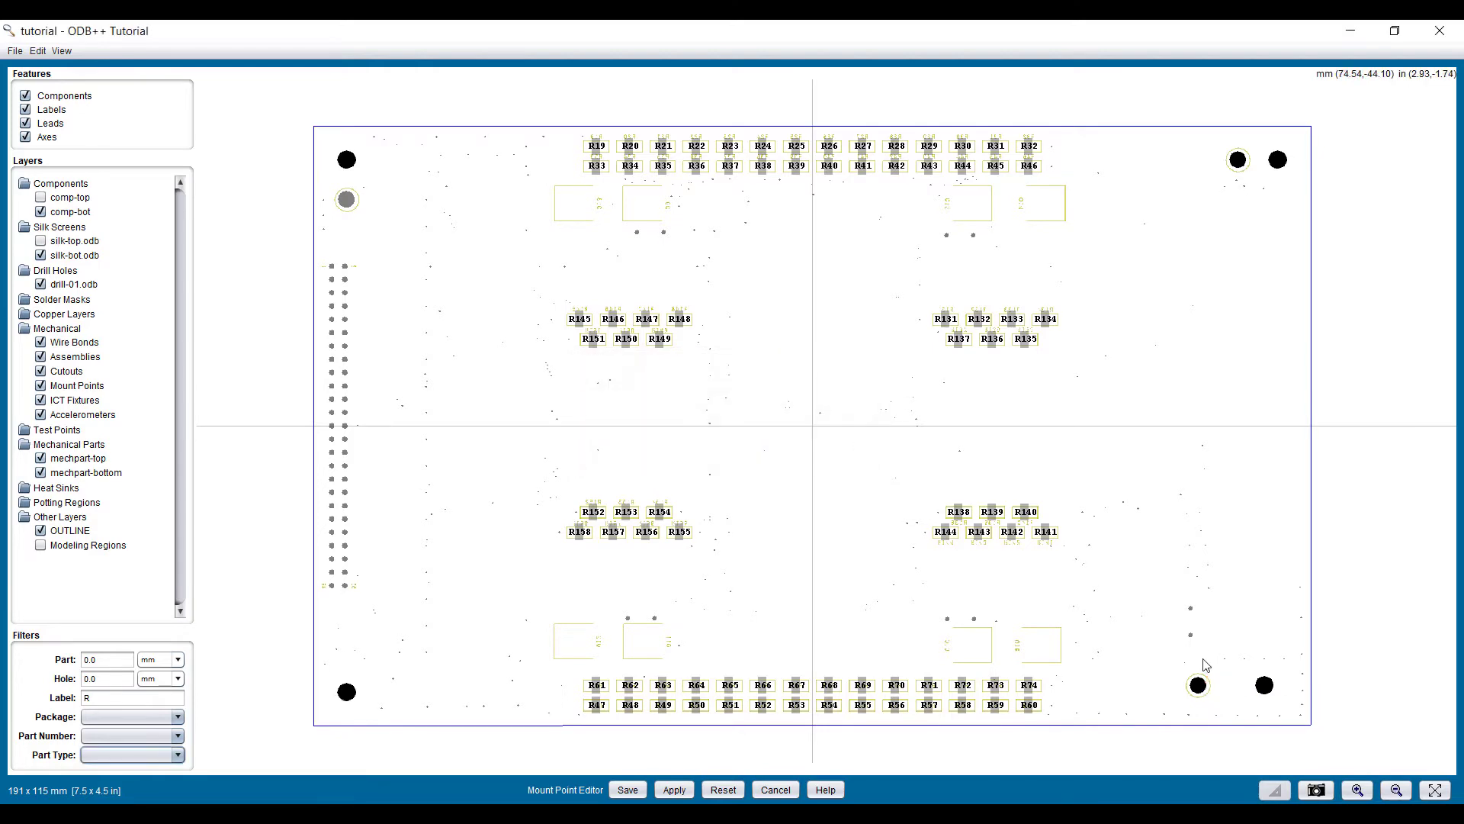
pyautogui.rightClick(1199, 687)
pyautogui.click(1250, 804)
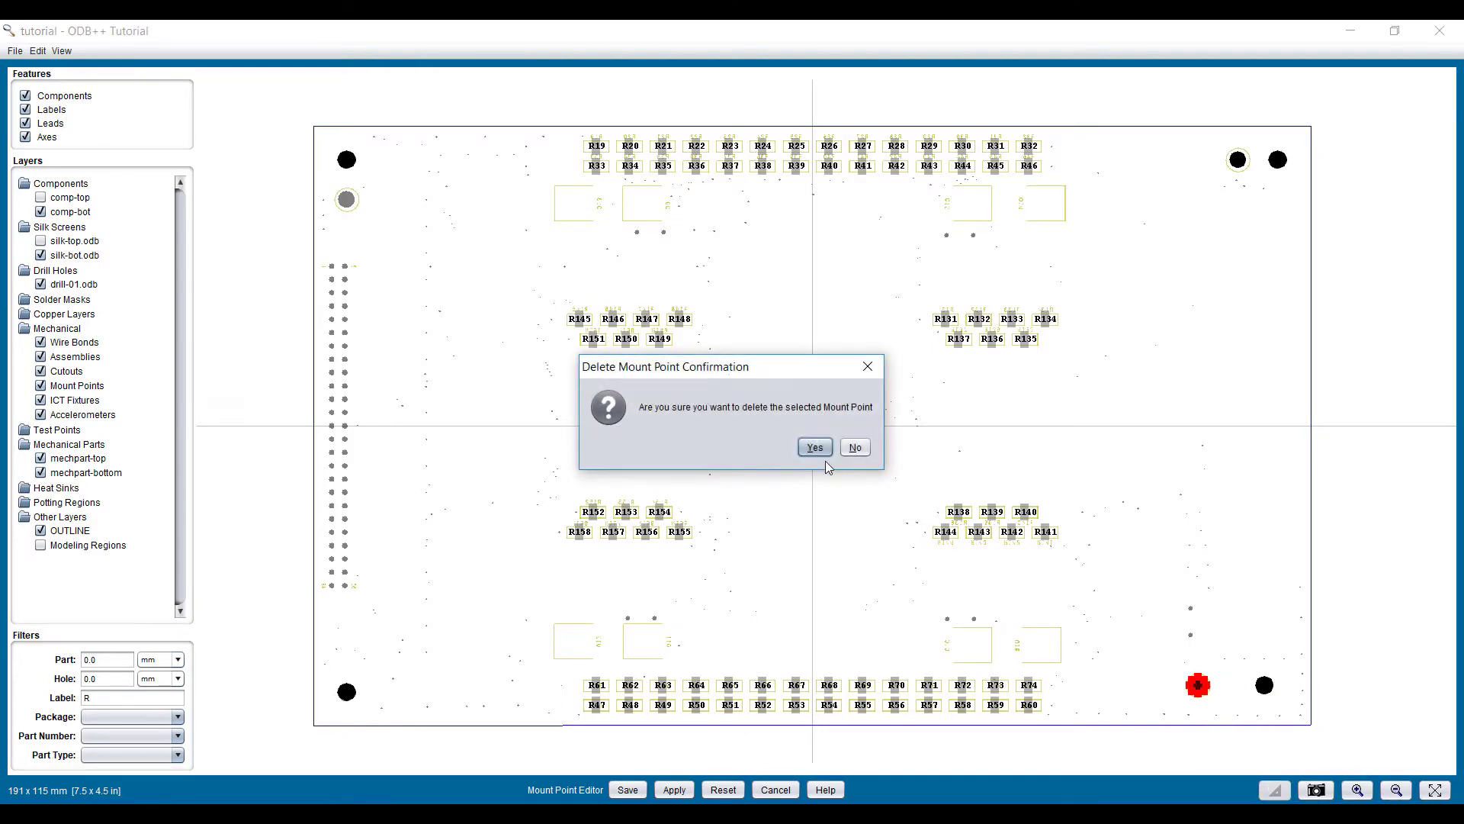
pyautogui.click(817, 448)
pyautogui.rightClick(1237, 159)
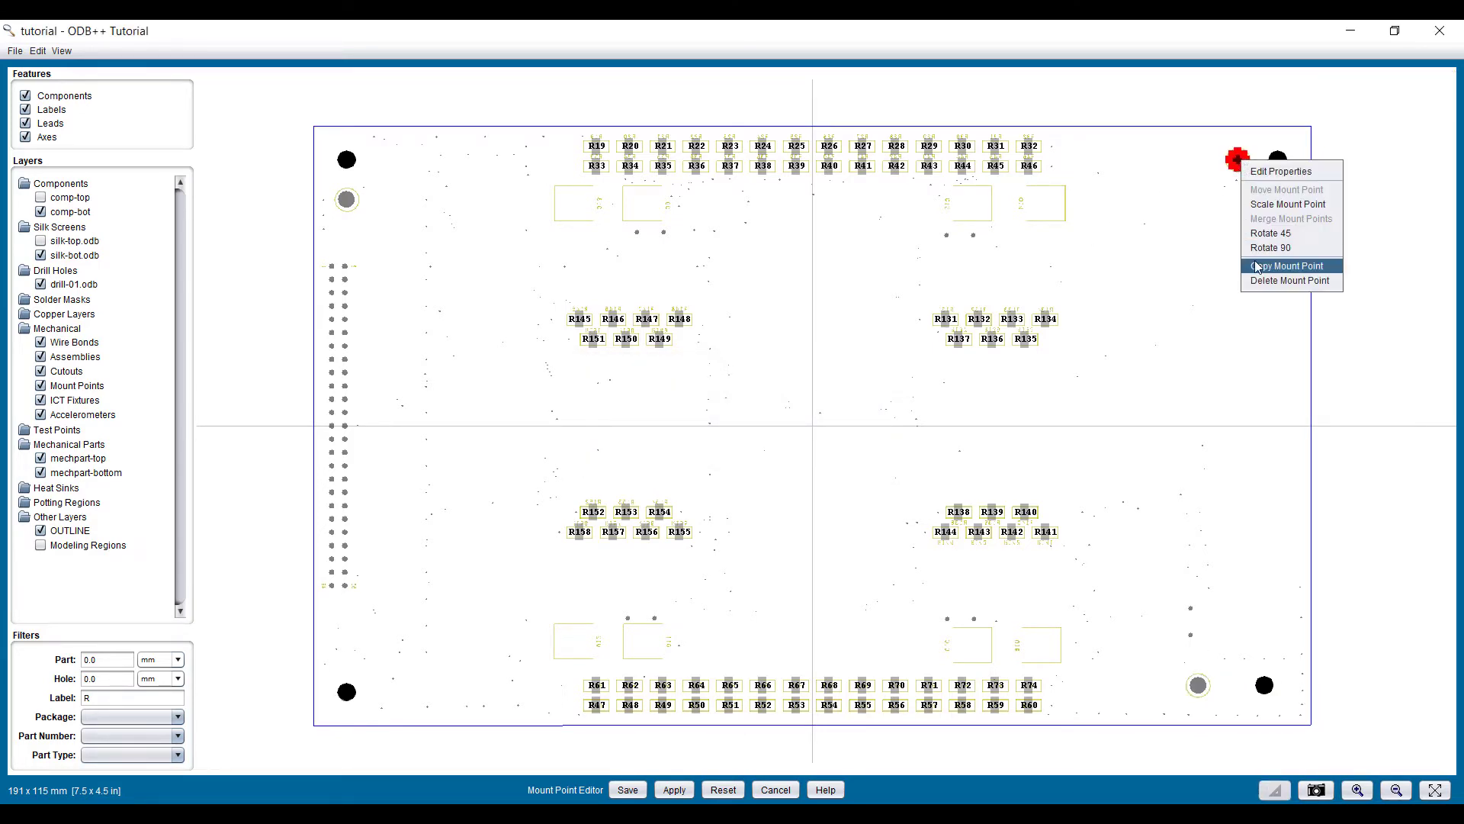
pyautogui.click(1289, 280)
pyautogui.click(814, 447)
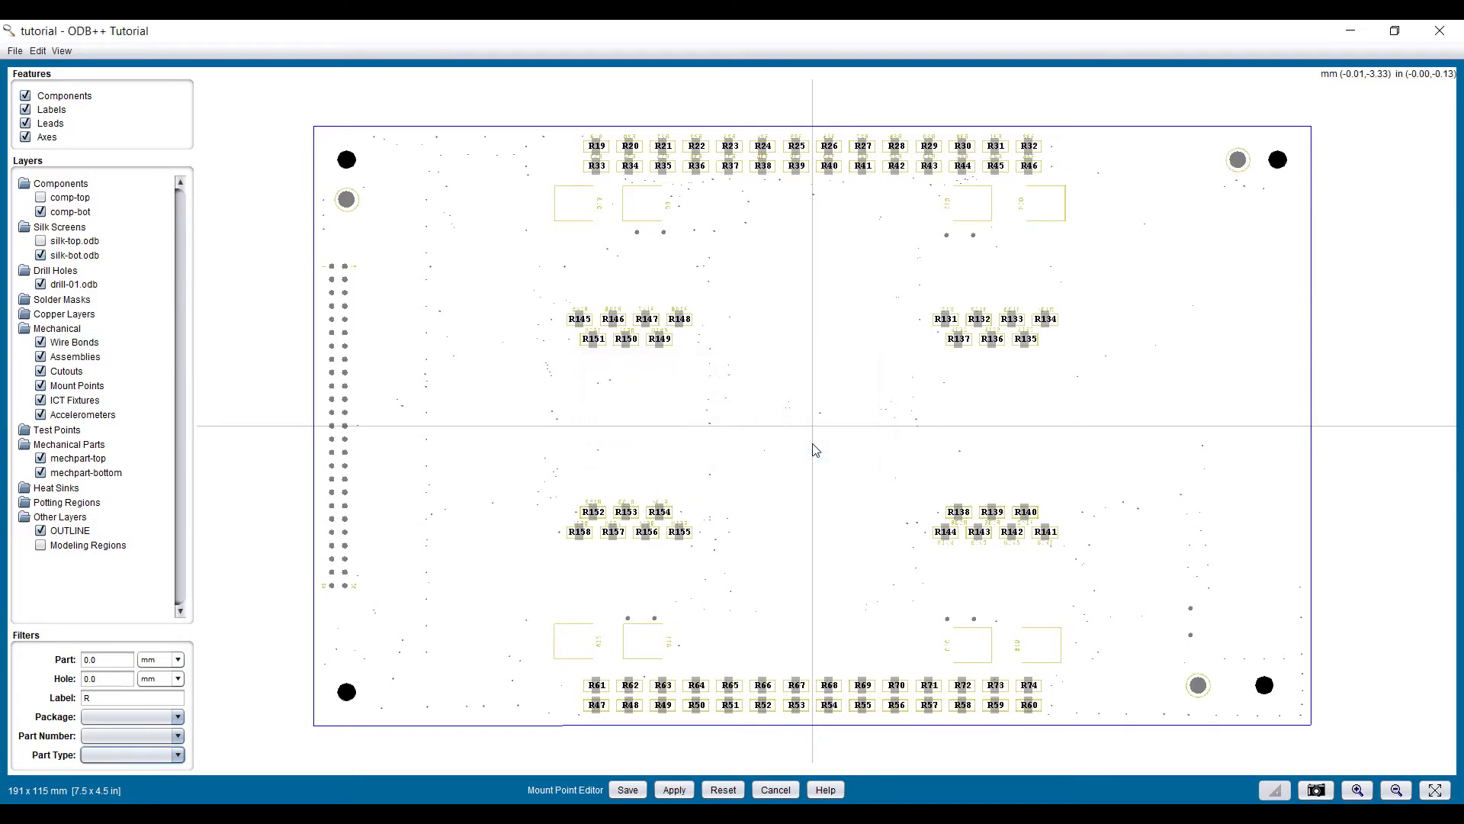
# Save the mount point edits, close the board viewer, and dismiss the Solder Fatigue properties
pyautogui.click(628, 789)
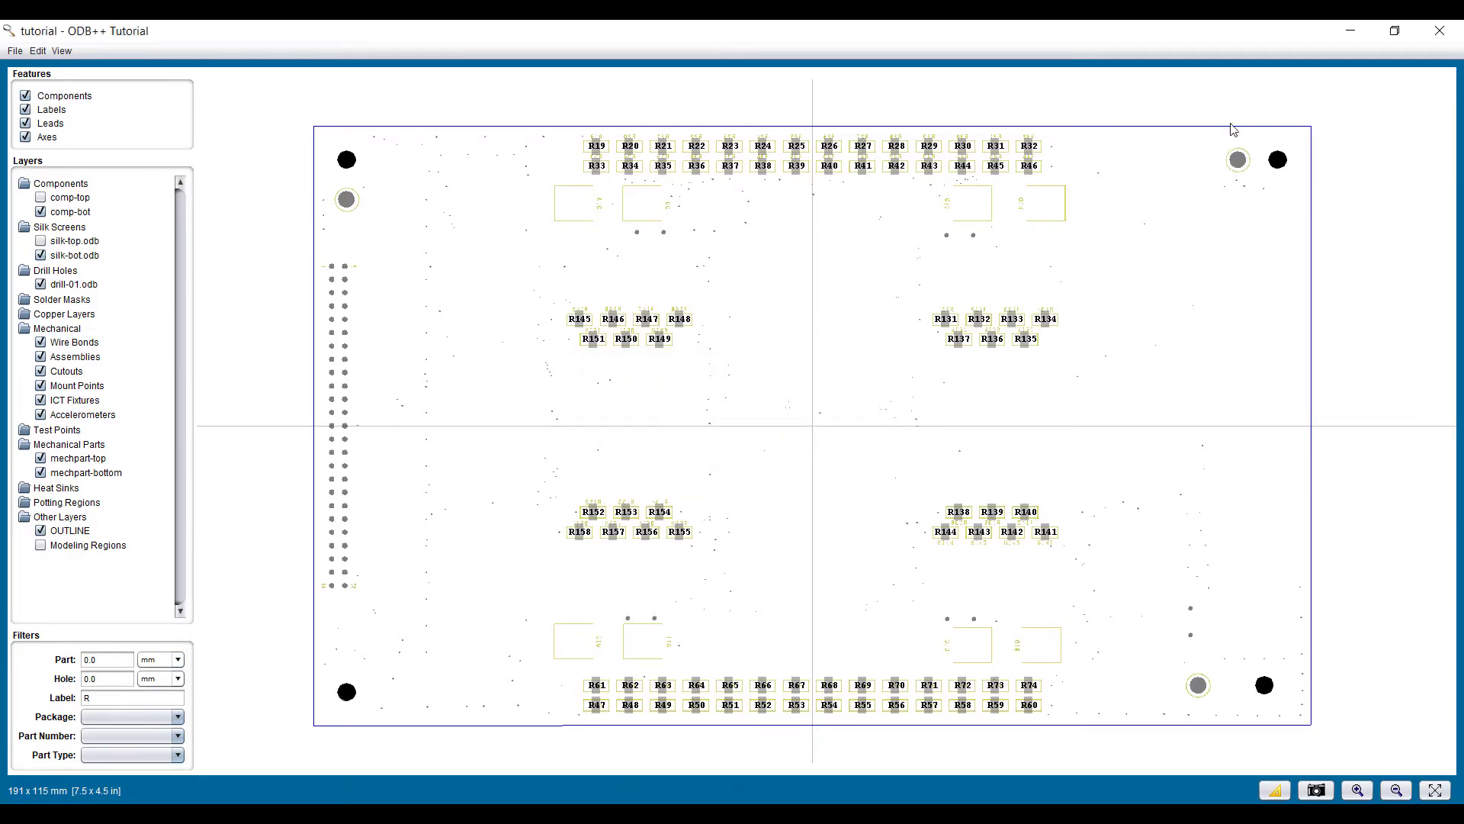
pyautogui.click(1440, 31)
pyautogui.scroll(-2, 149, 566)
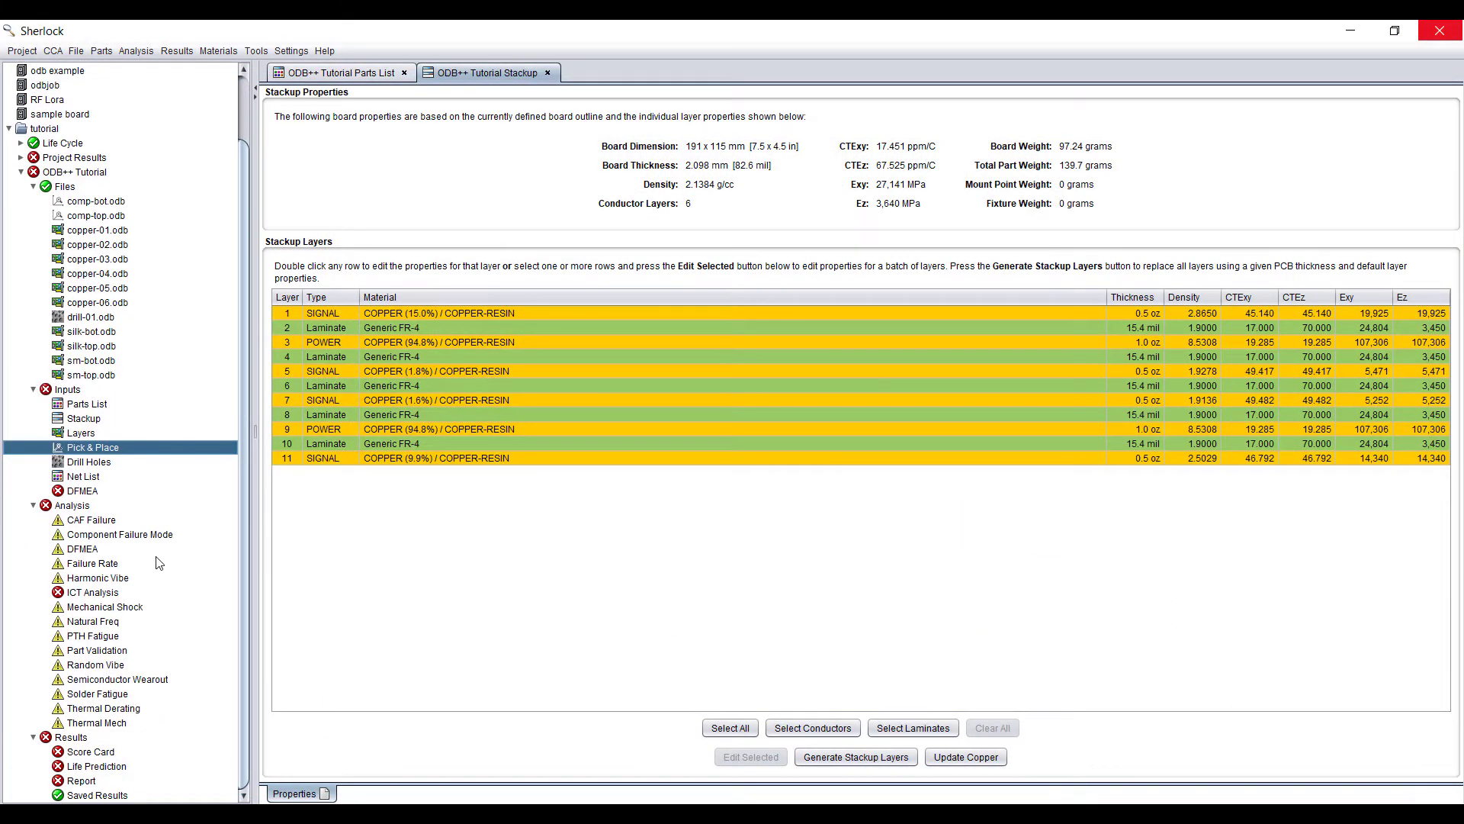
pyautogui.rightClick(105, 699)
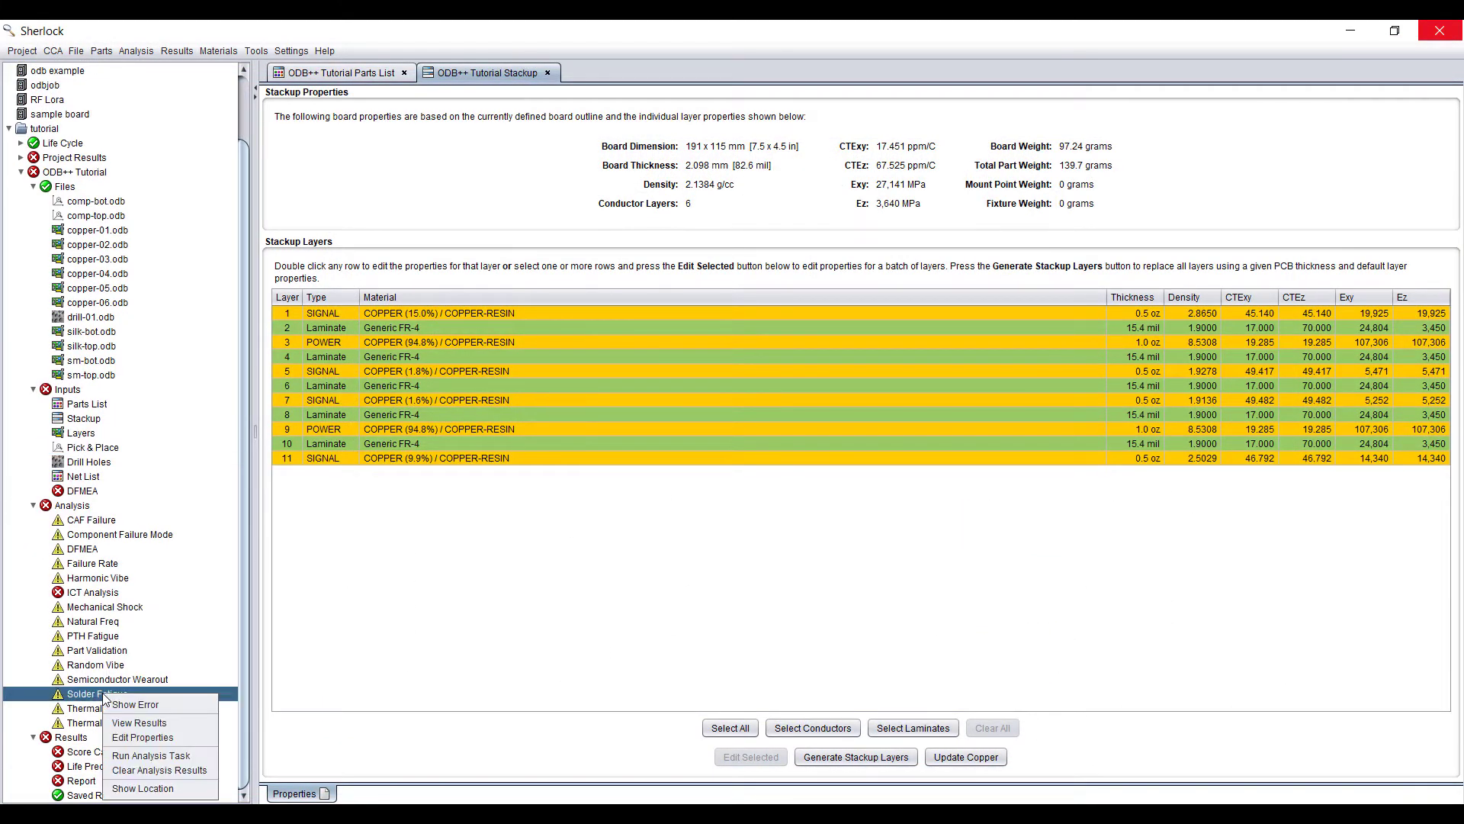
pyautogui.click(153, 755)
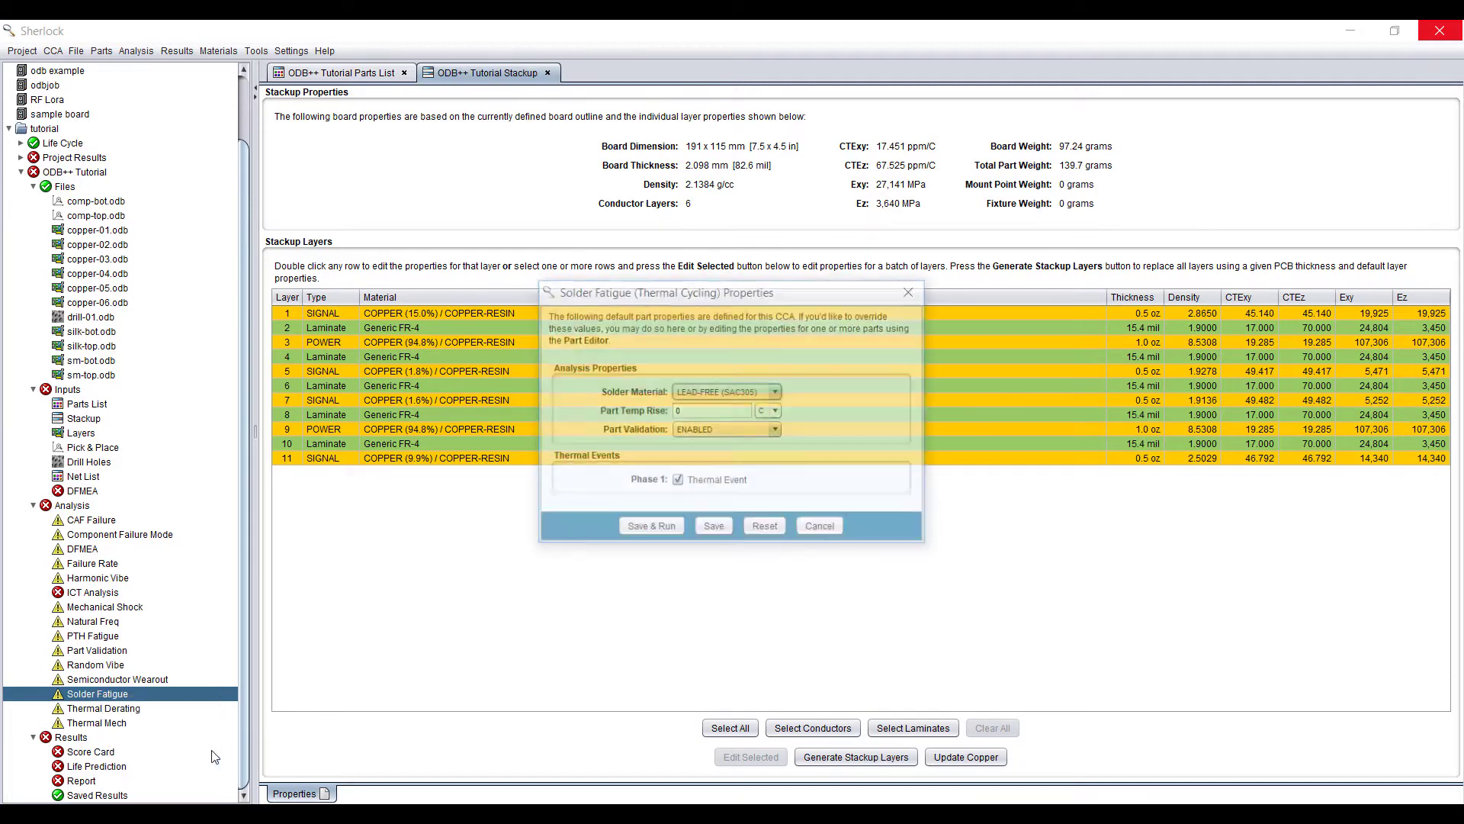
pyautogui.click(832, 529)
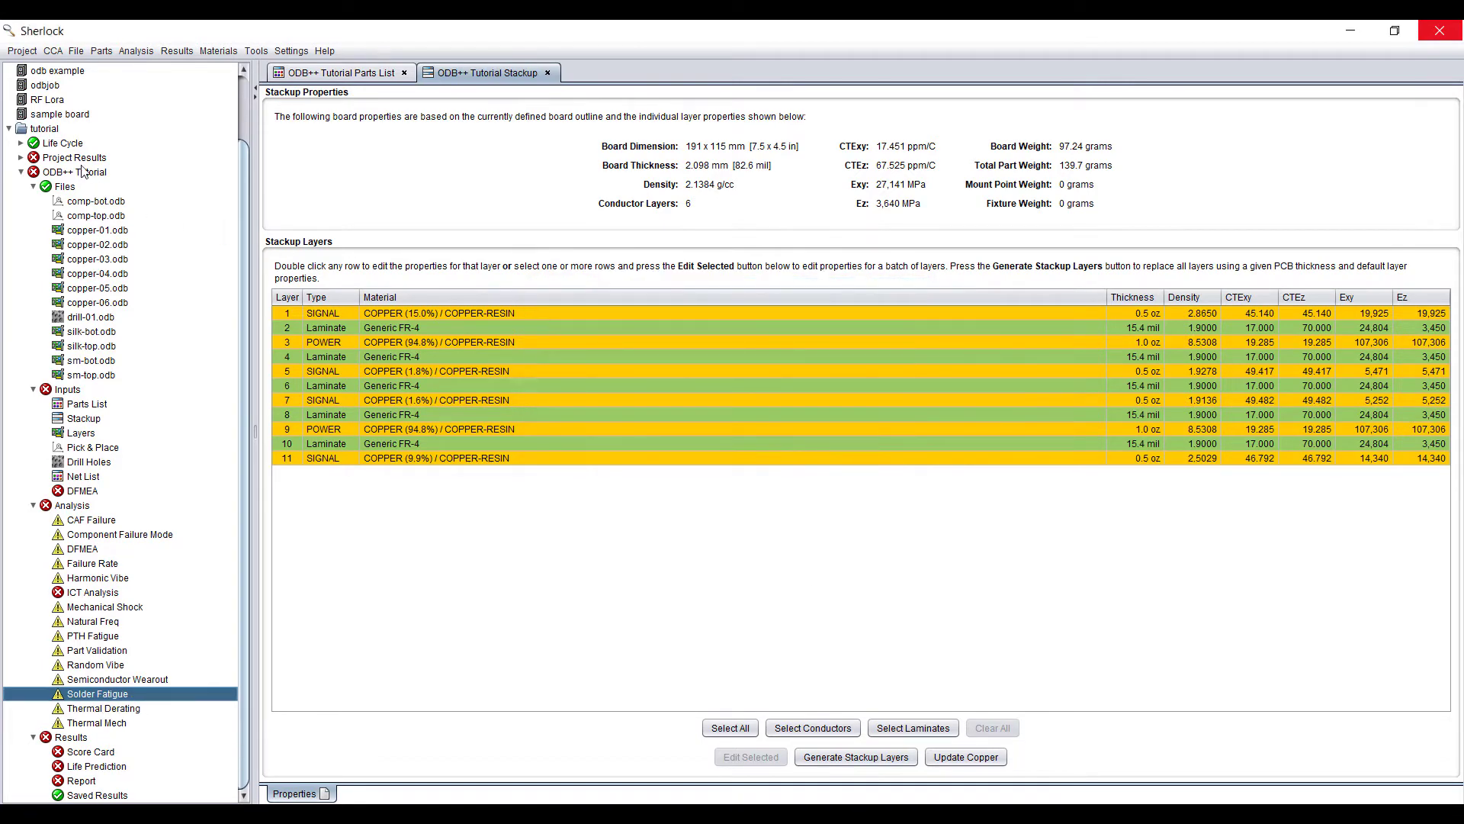
# Set the life cycle's service life to 1000 hr and save it
pyautogui.click(21, 144)
pyautogui.doubleClick(54, 144)
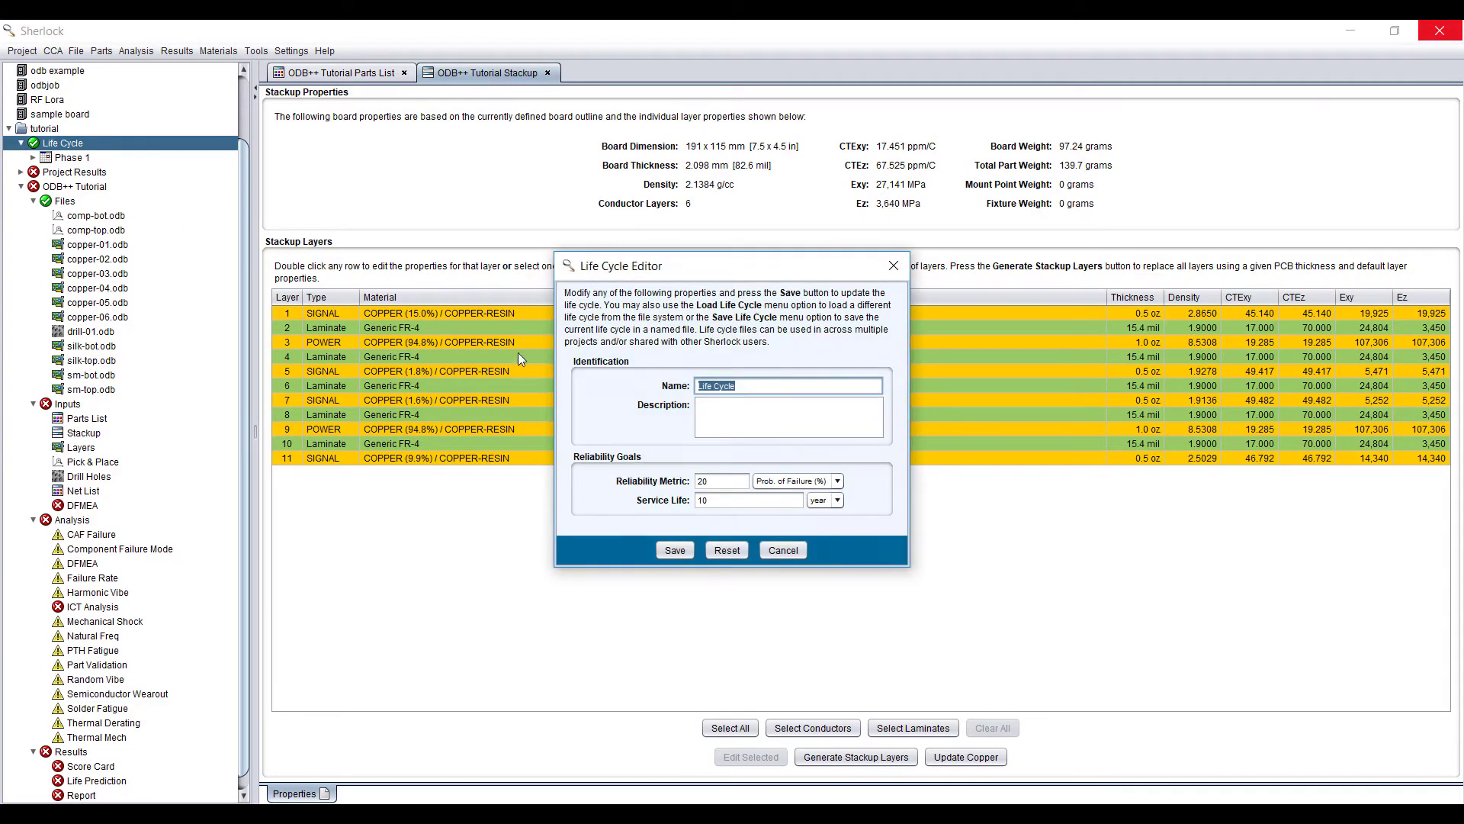
pyautogui.click(836, 500)
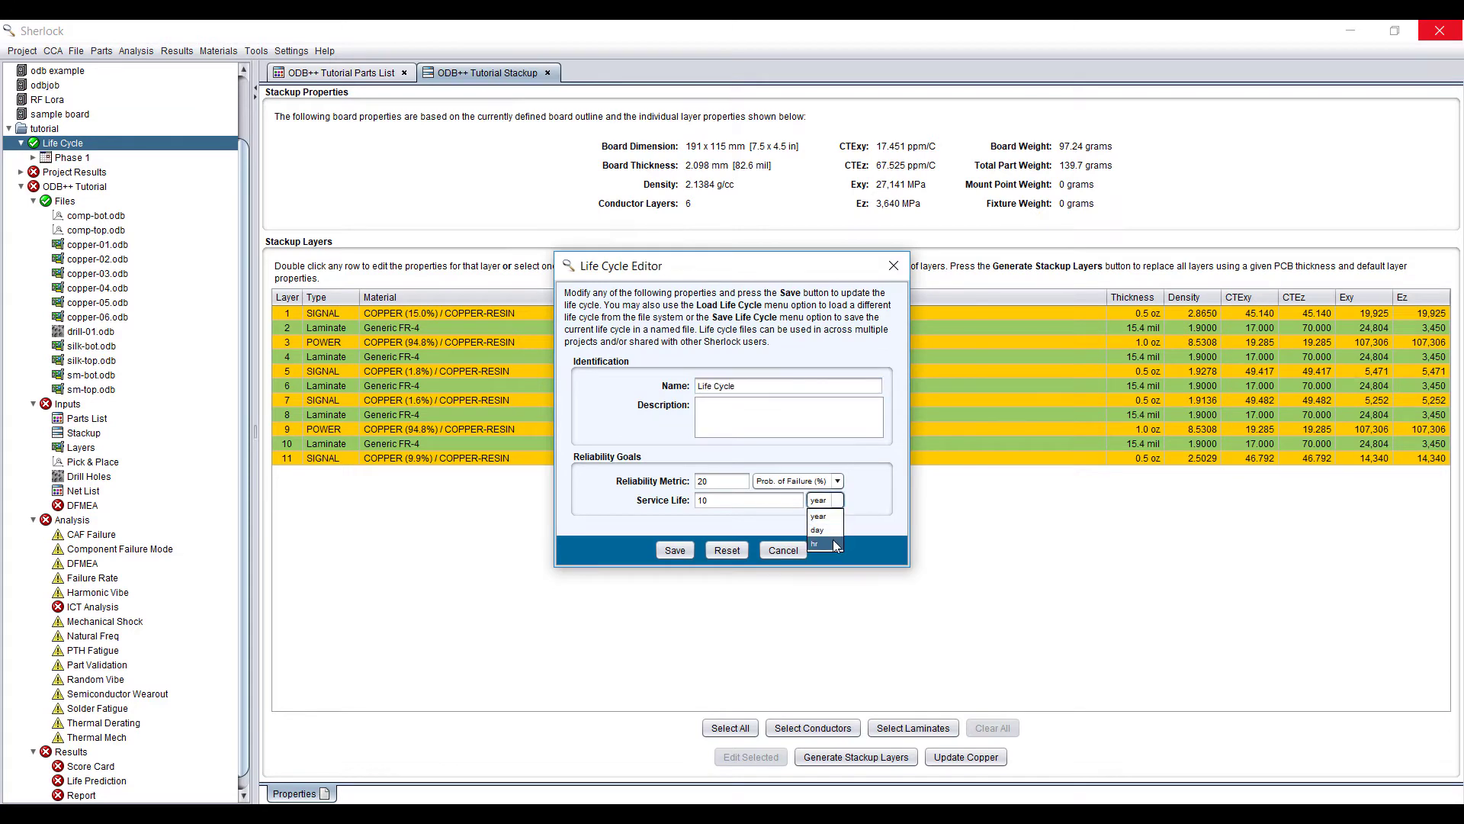
pyautogui.click(746, 502)
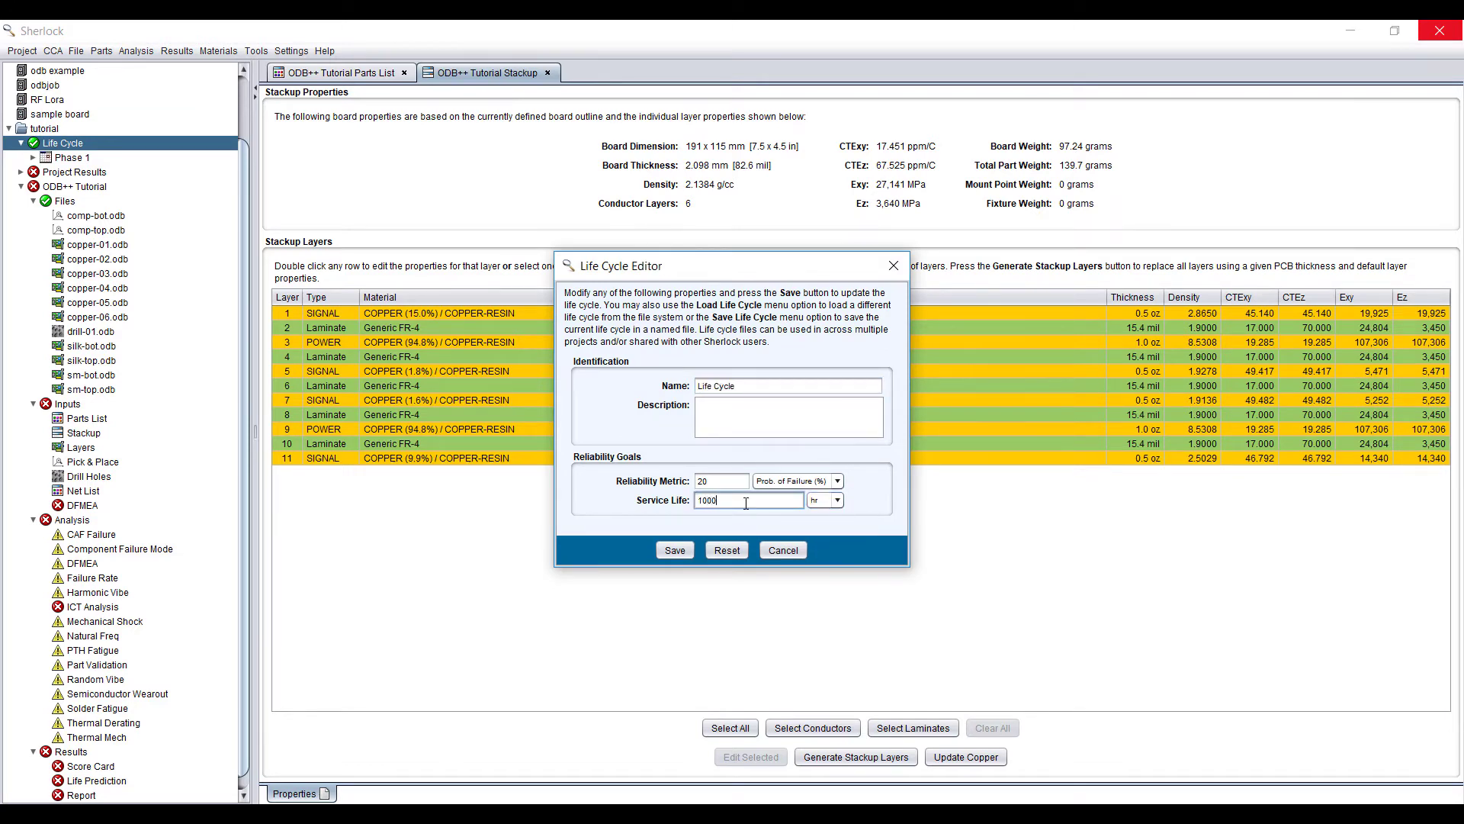
pyautogui.write('1000')
pyautogui.click(665, 549)
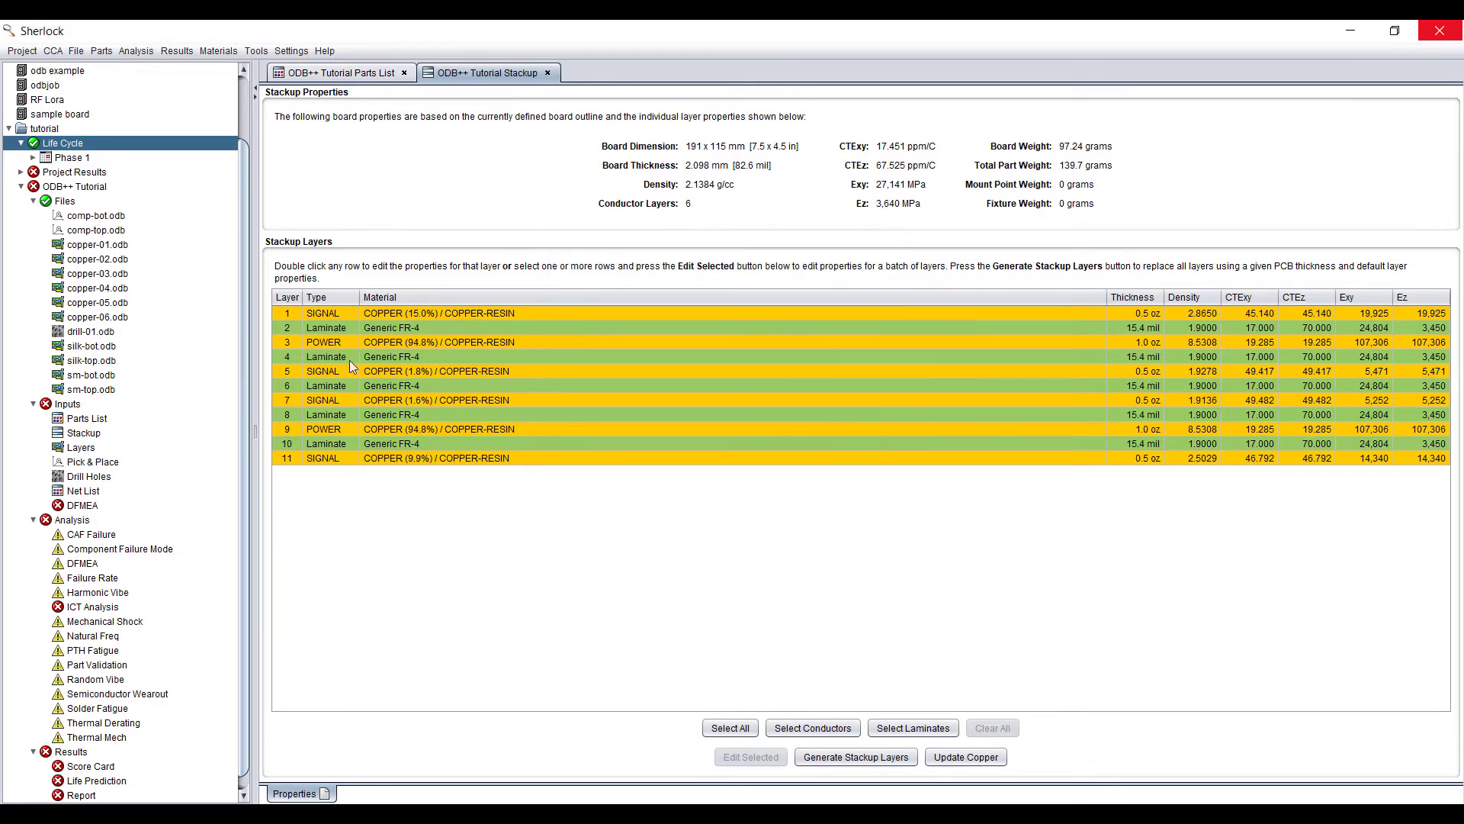
# Load the Automotive_Base of Windshield_Test life cycle file into the project
pyautogui.rightClick(79, 148)
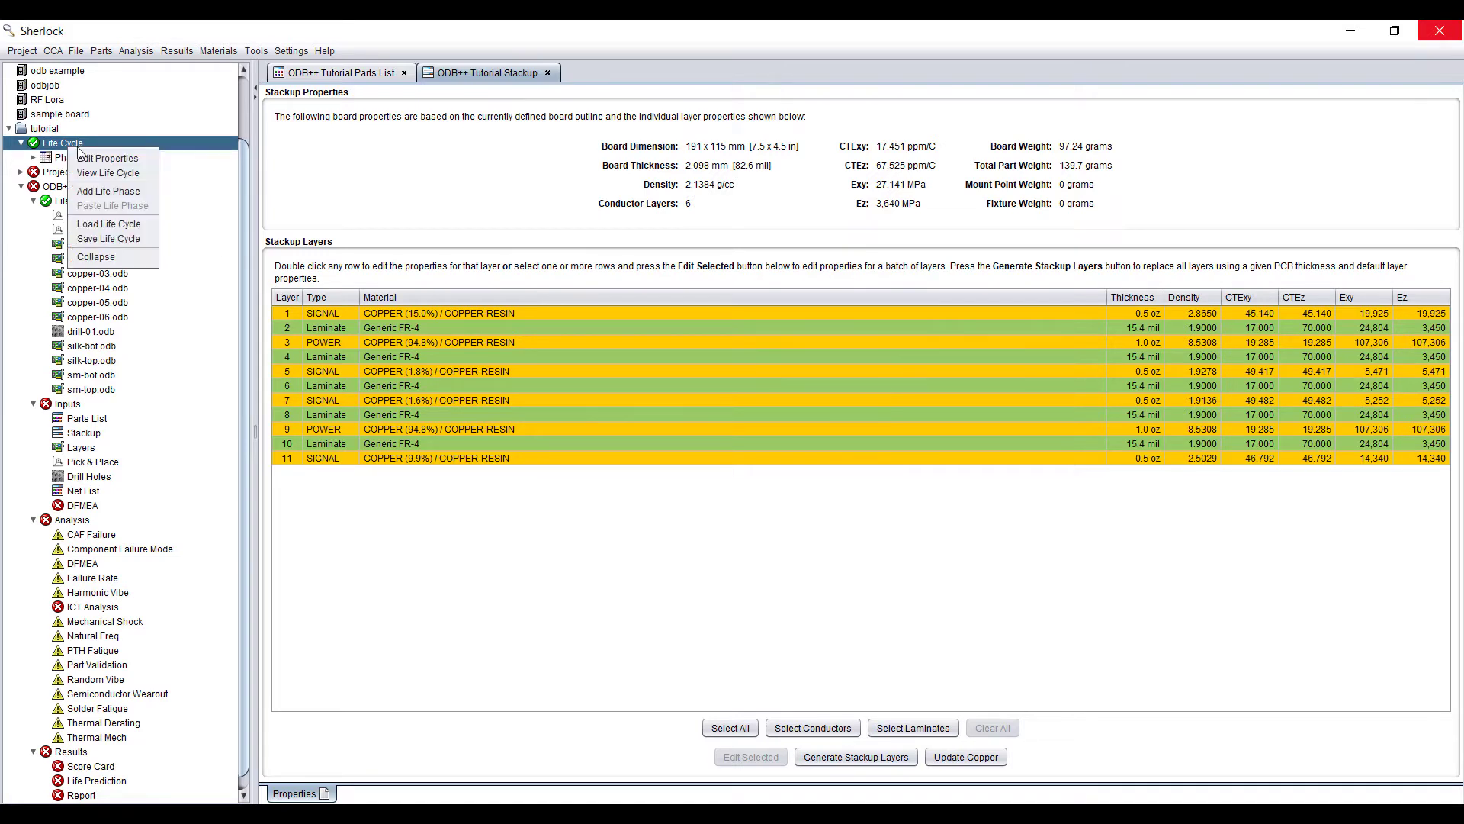
pyautogui.click(126, 231)
pyautogui.click(679, 371)
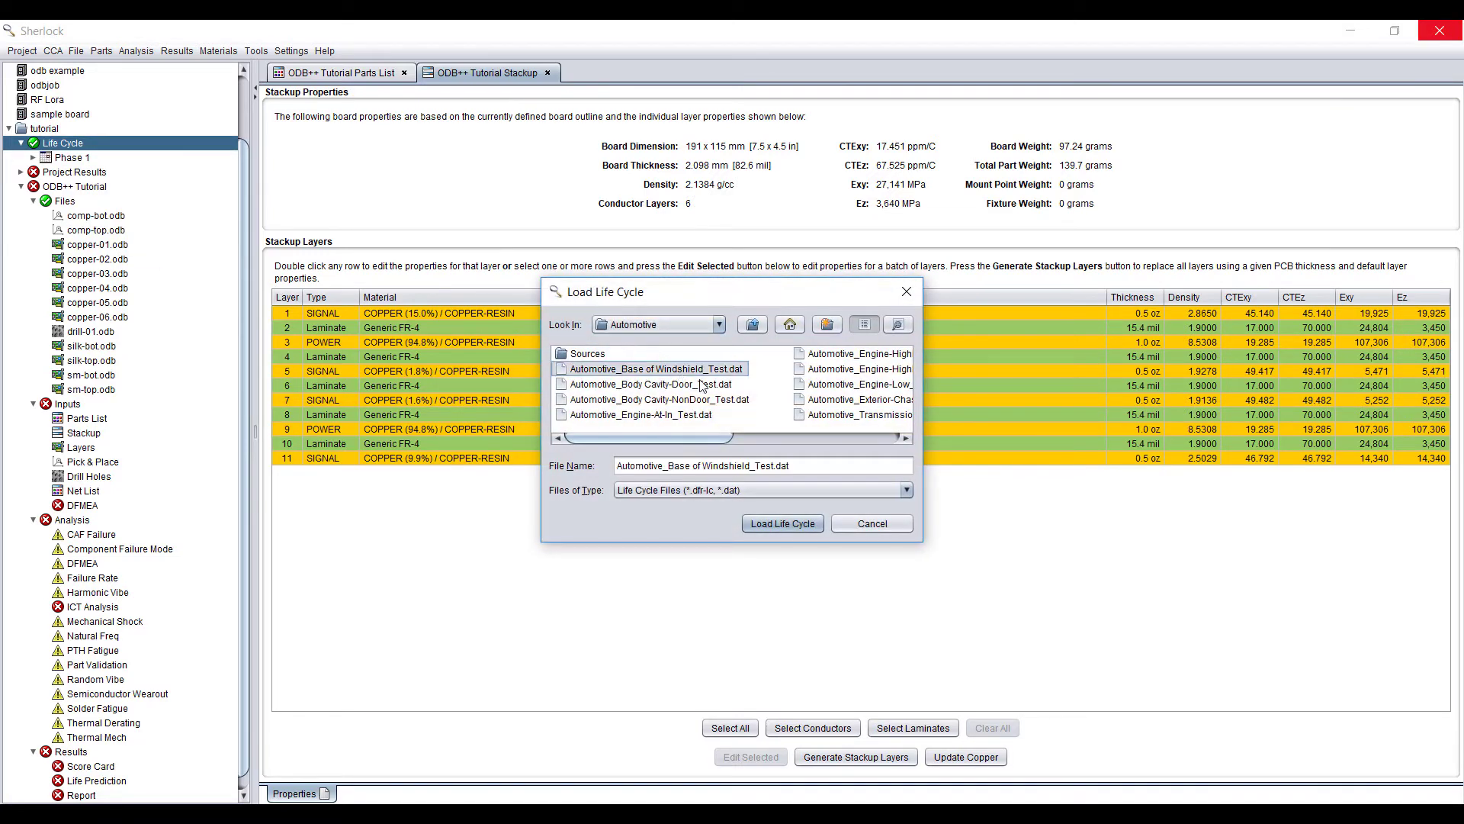
pyautogui.click(786, 524)
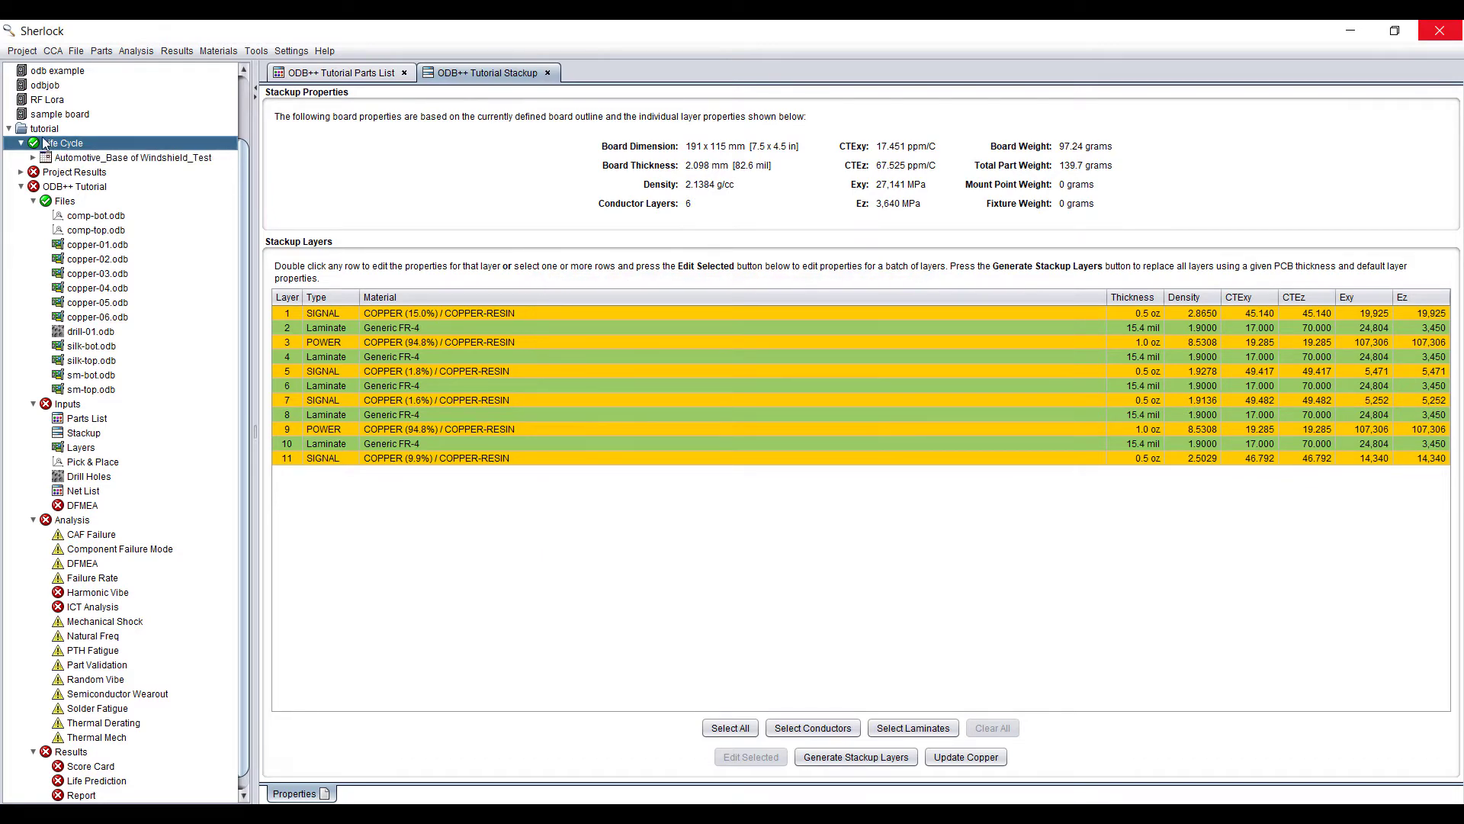
# Inspect the Power Temperature Cycling event's thermal profile, then close it unchanged
pyautogui.click(32, 158)
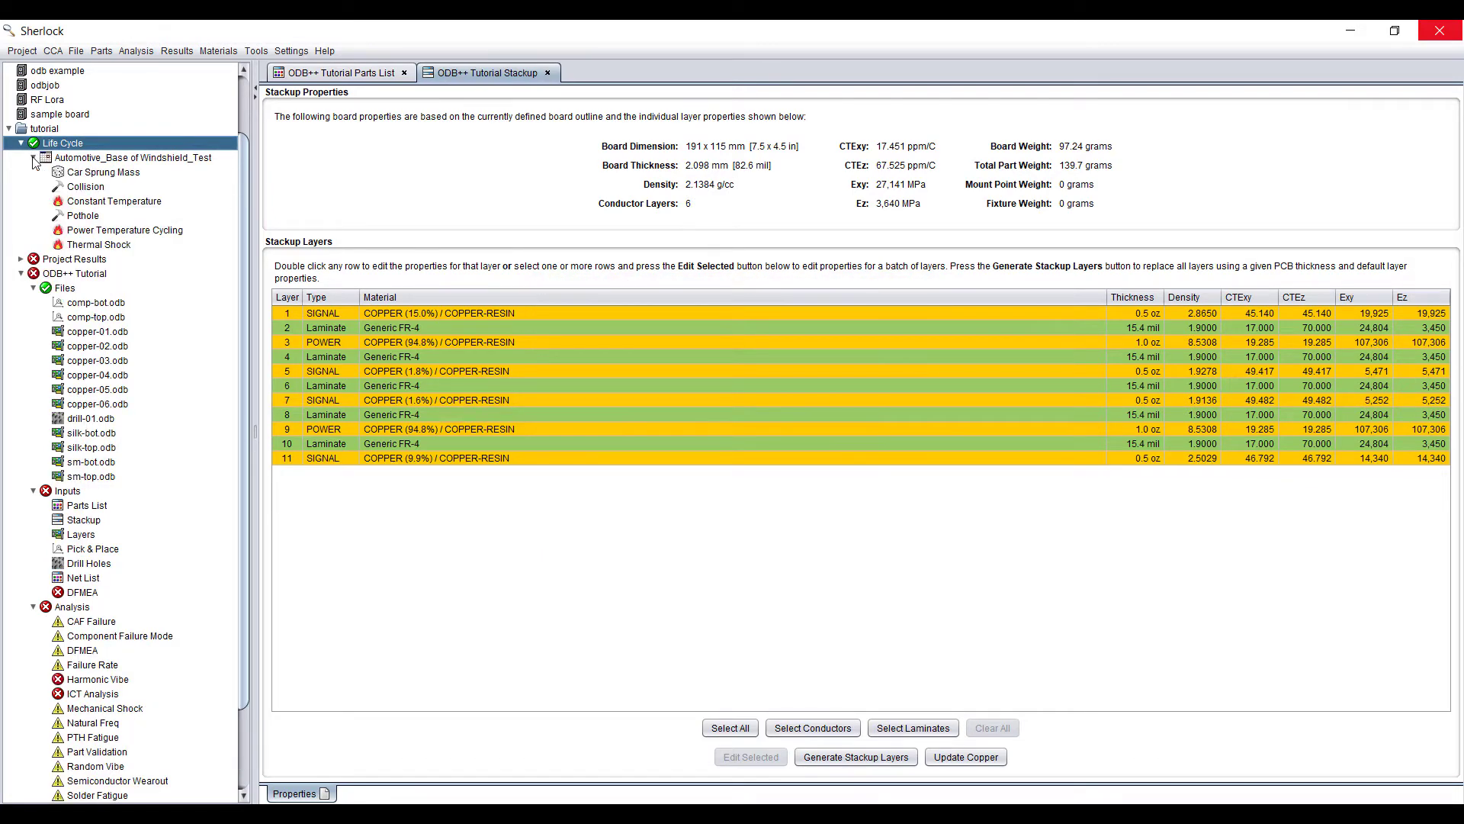
pyautogui.doubleClick(113, 230)
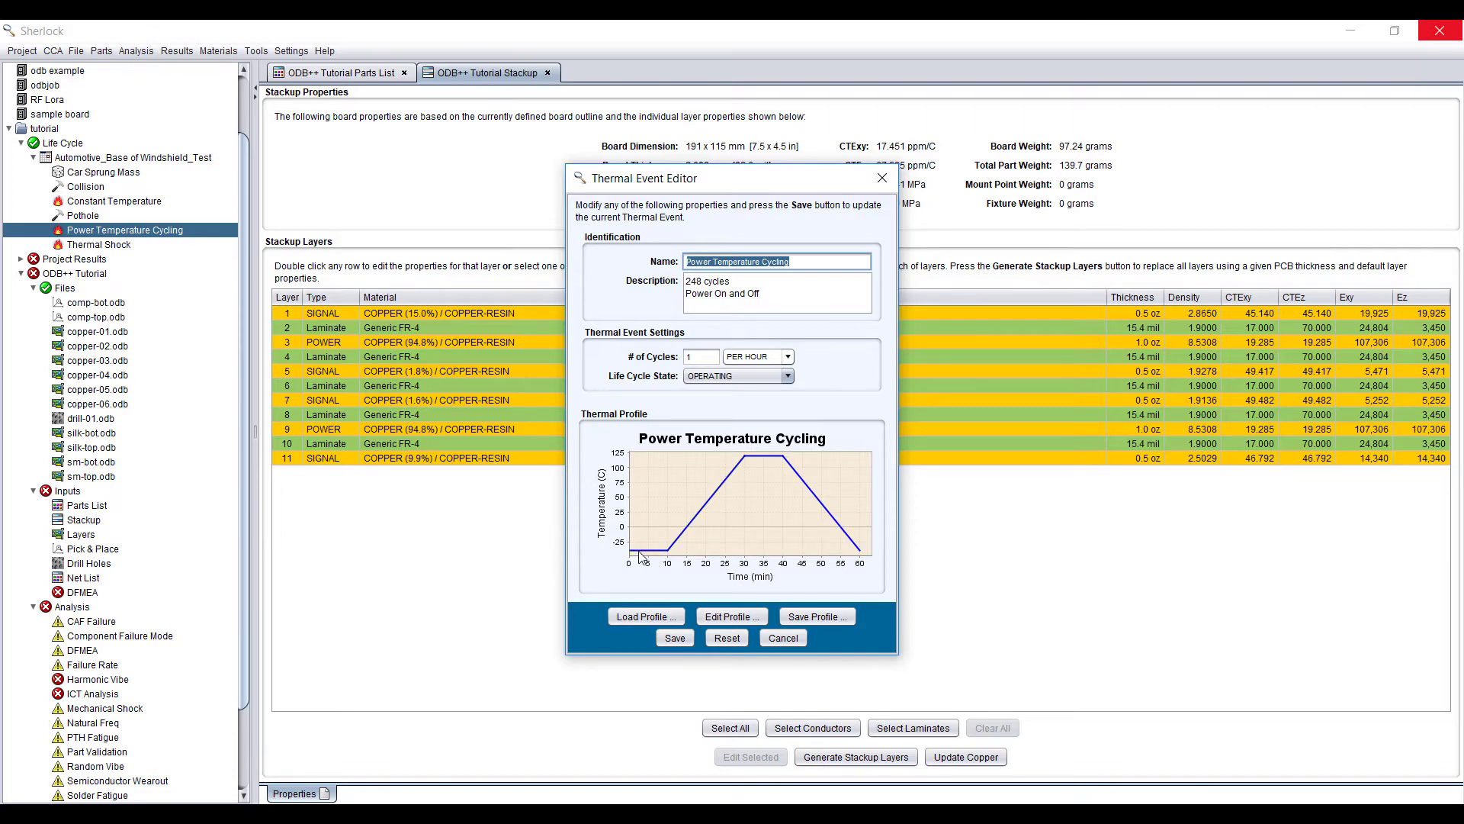
pyautogui.click(728, 617)
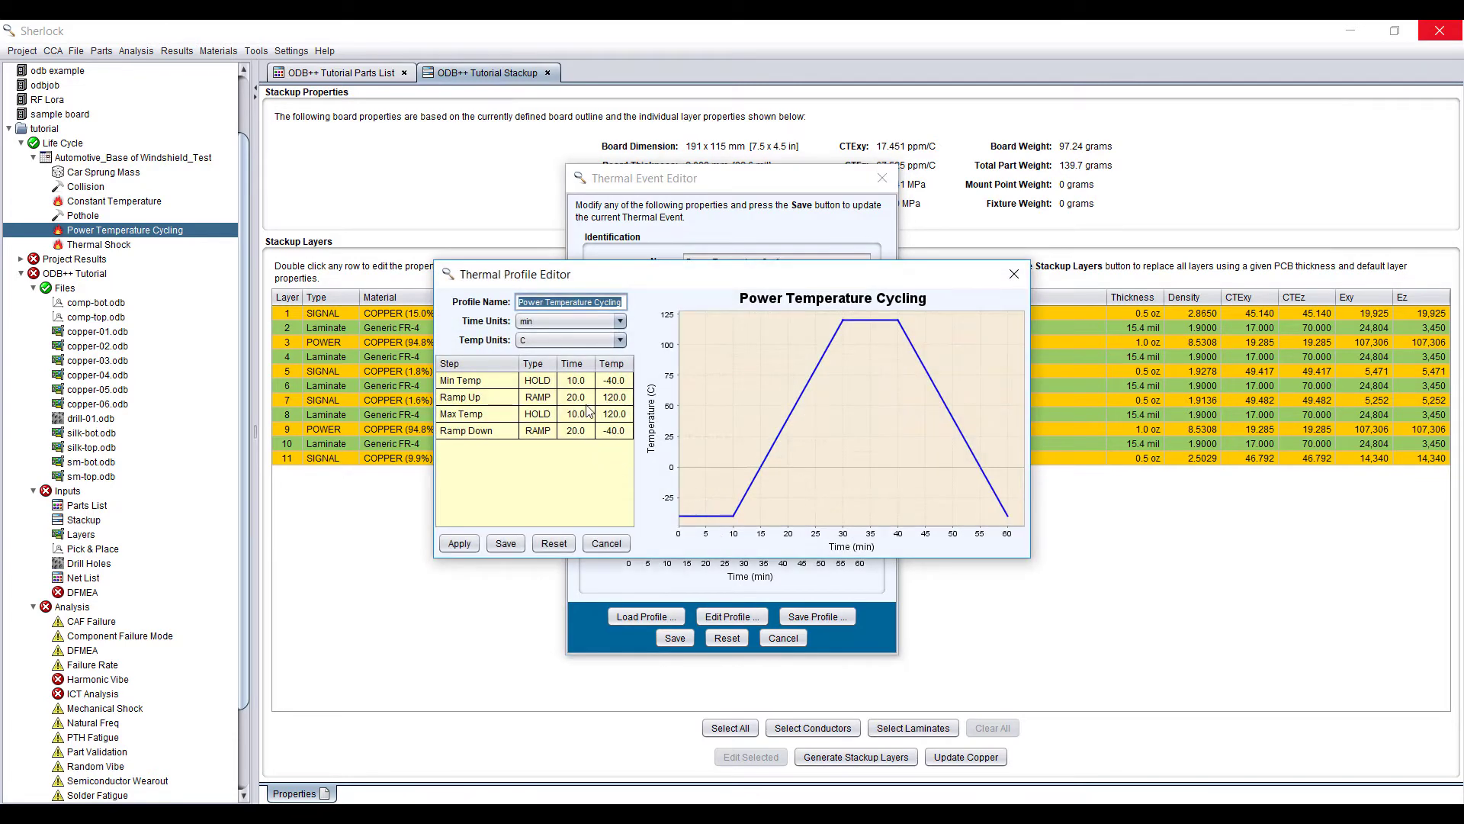
pyautogui.click(613, 546)
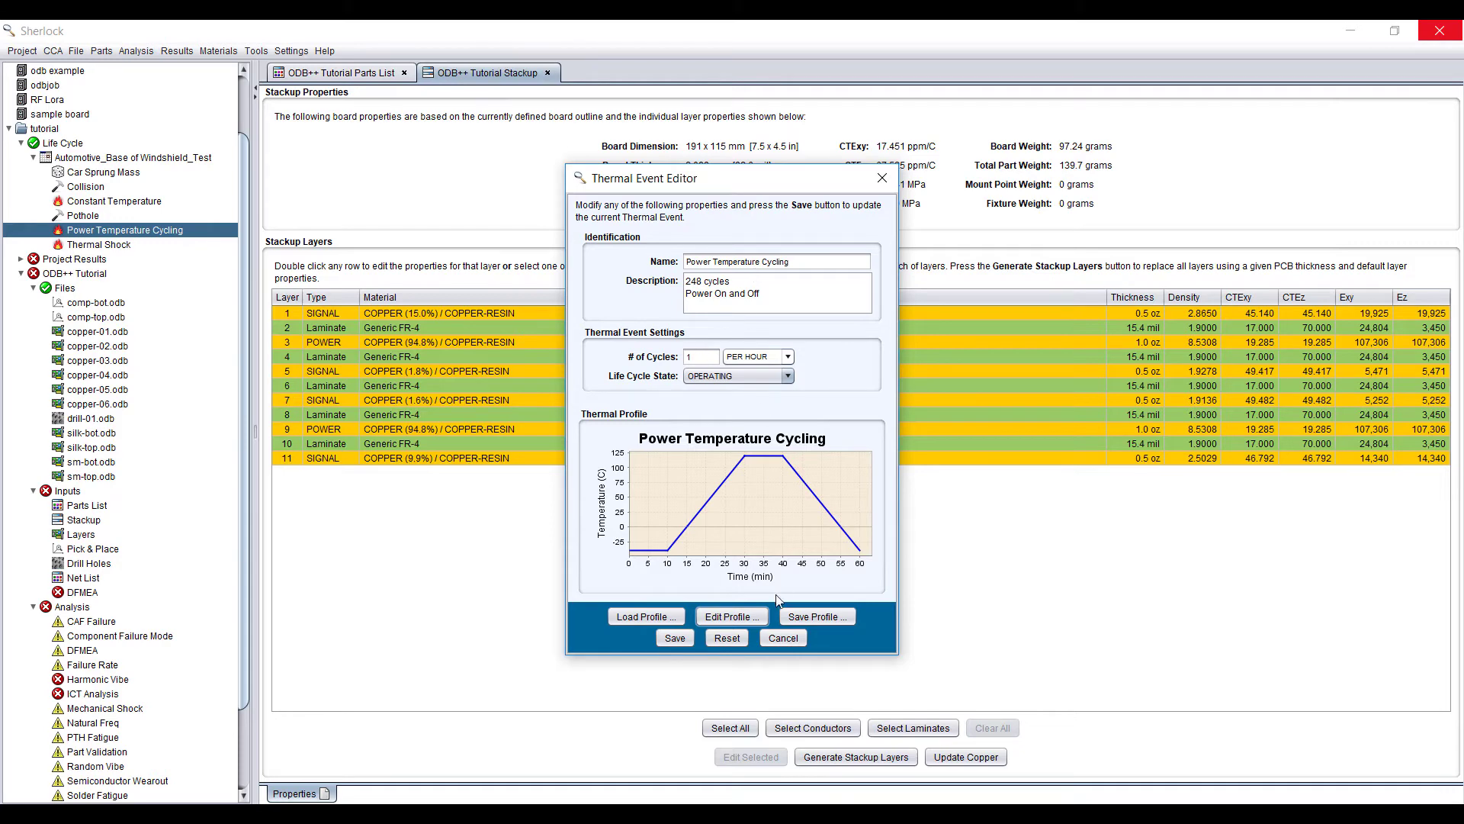
# Run Solder Fatigue with the Power Temperature Cycling event included and open its results table
pyautogui.click(675, 638)
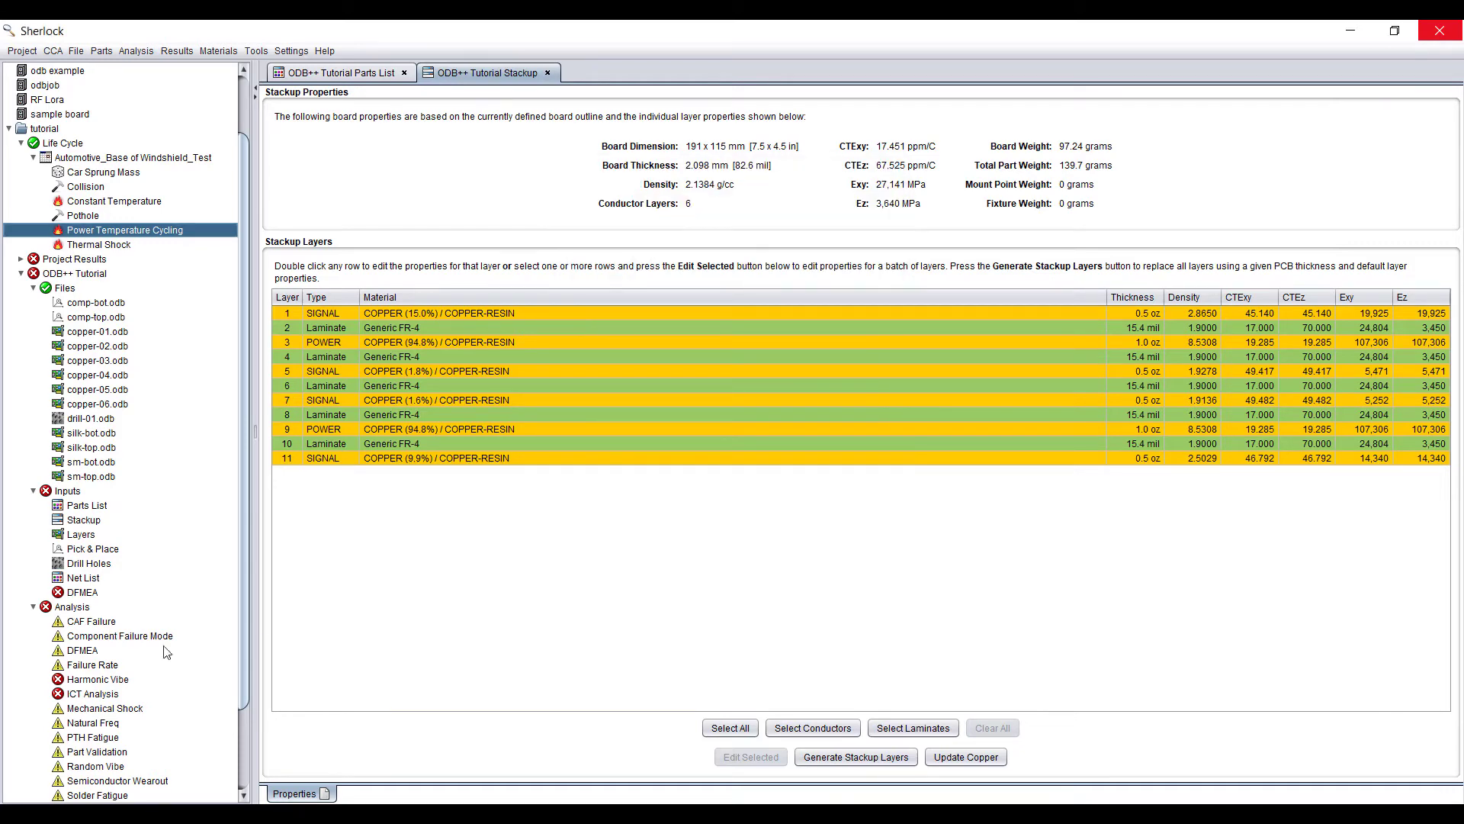
pyautogui.scroll(-3, 173, 697)
pyautogui.rightClick(100, 694)
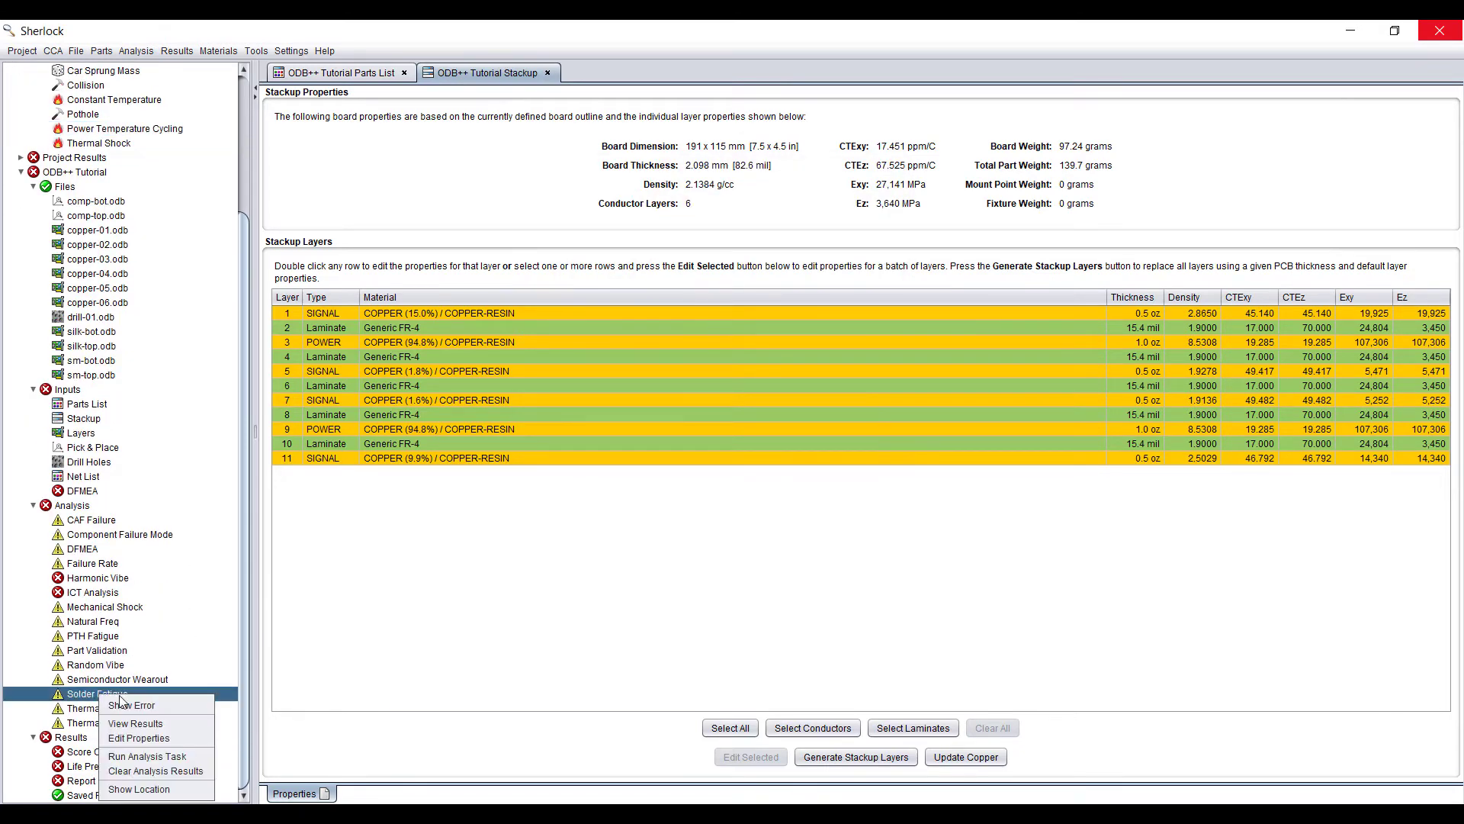
pyautogui.click(166, 737)
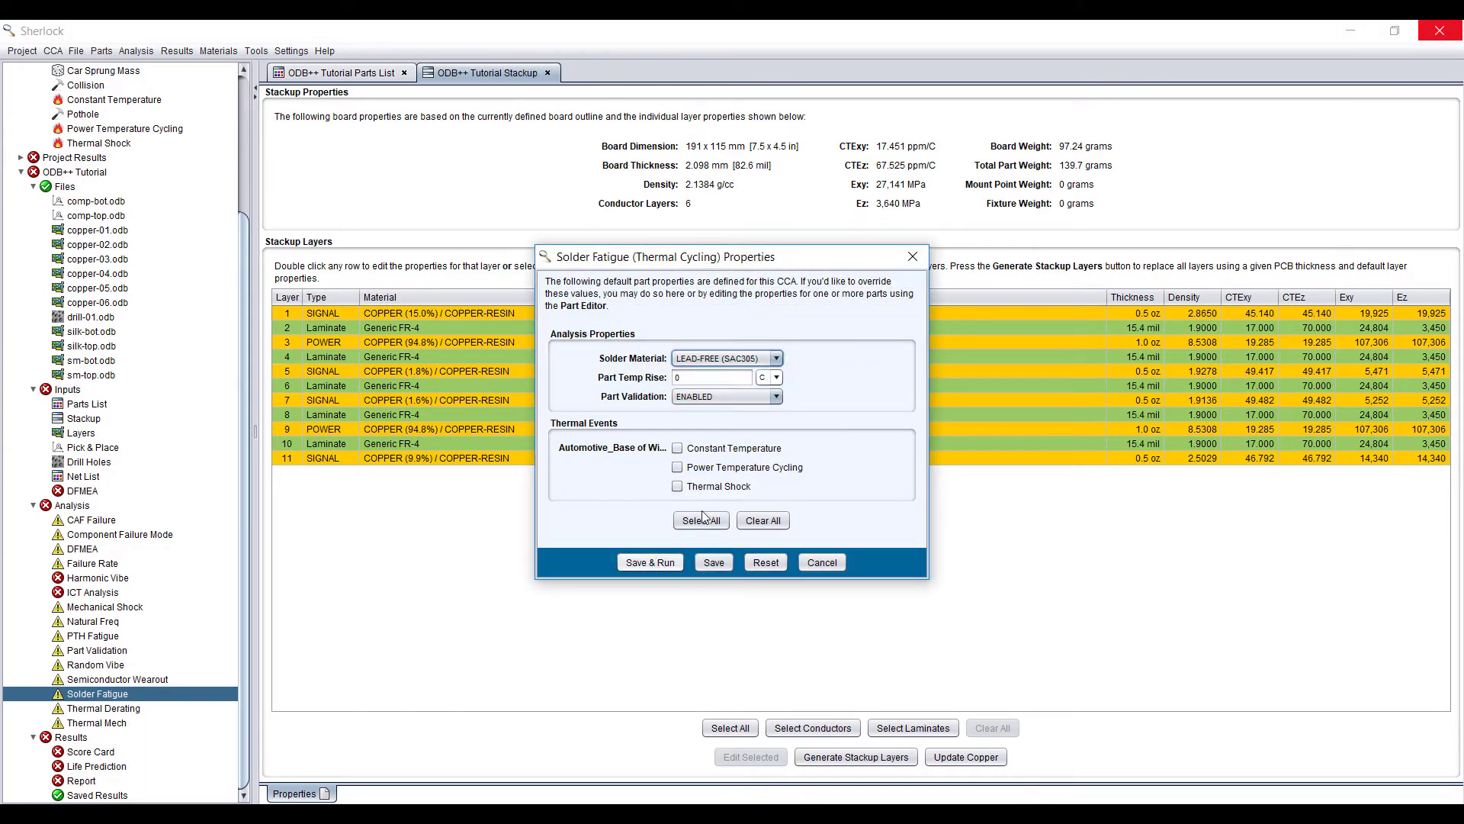
pyautogui.click(677, 467)
pyautogui.click(662, 562)
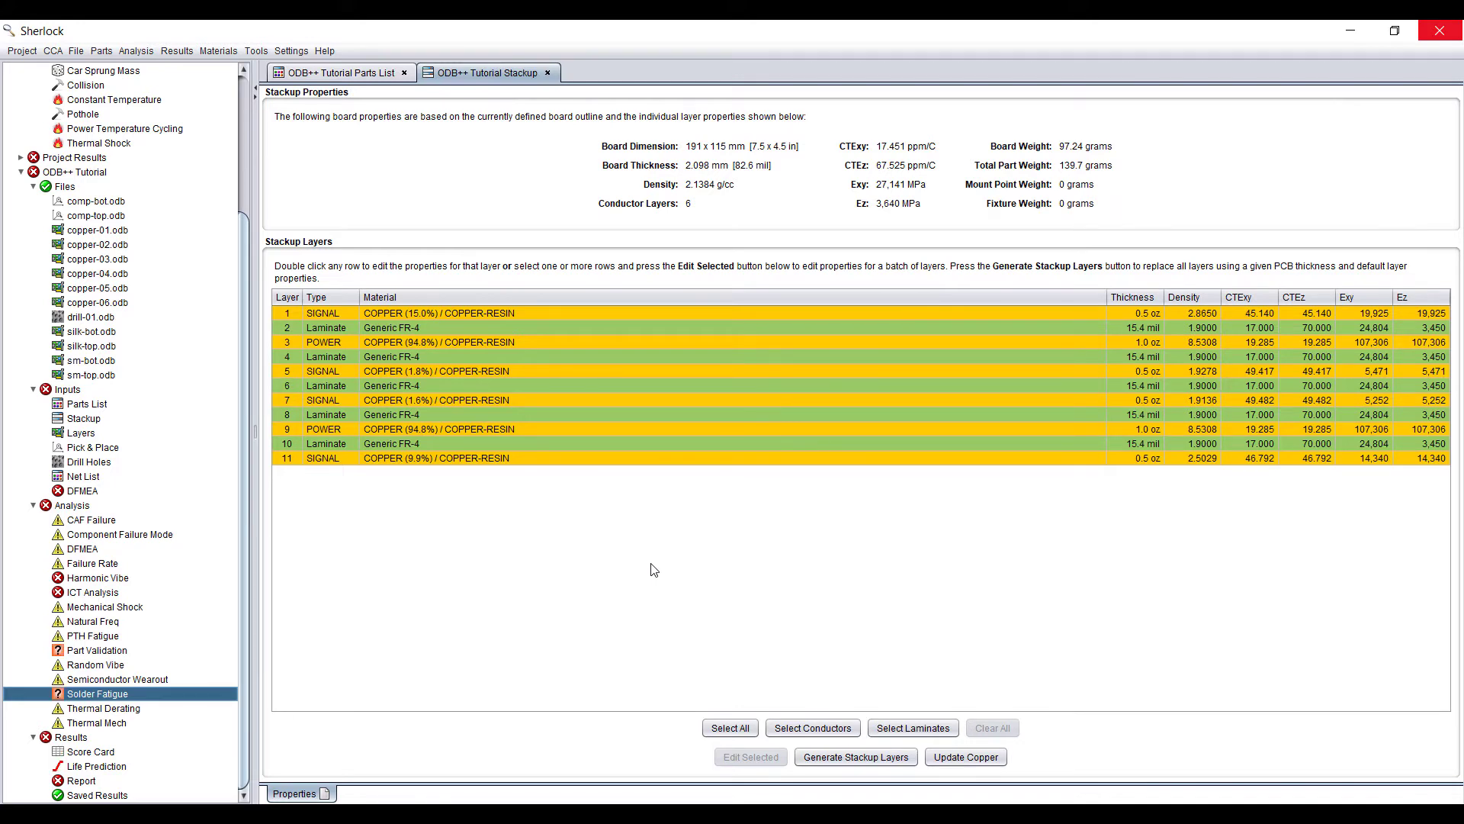
pyautogui.doubleClick(108, 694)
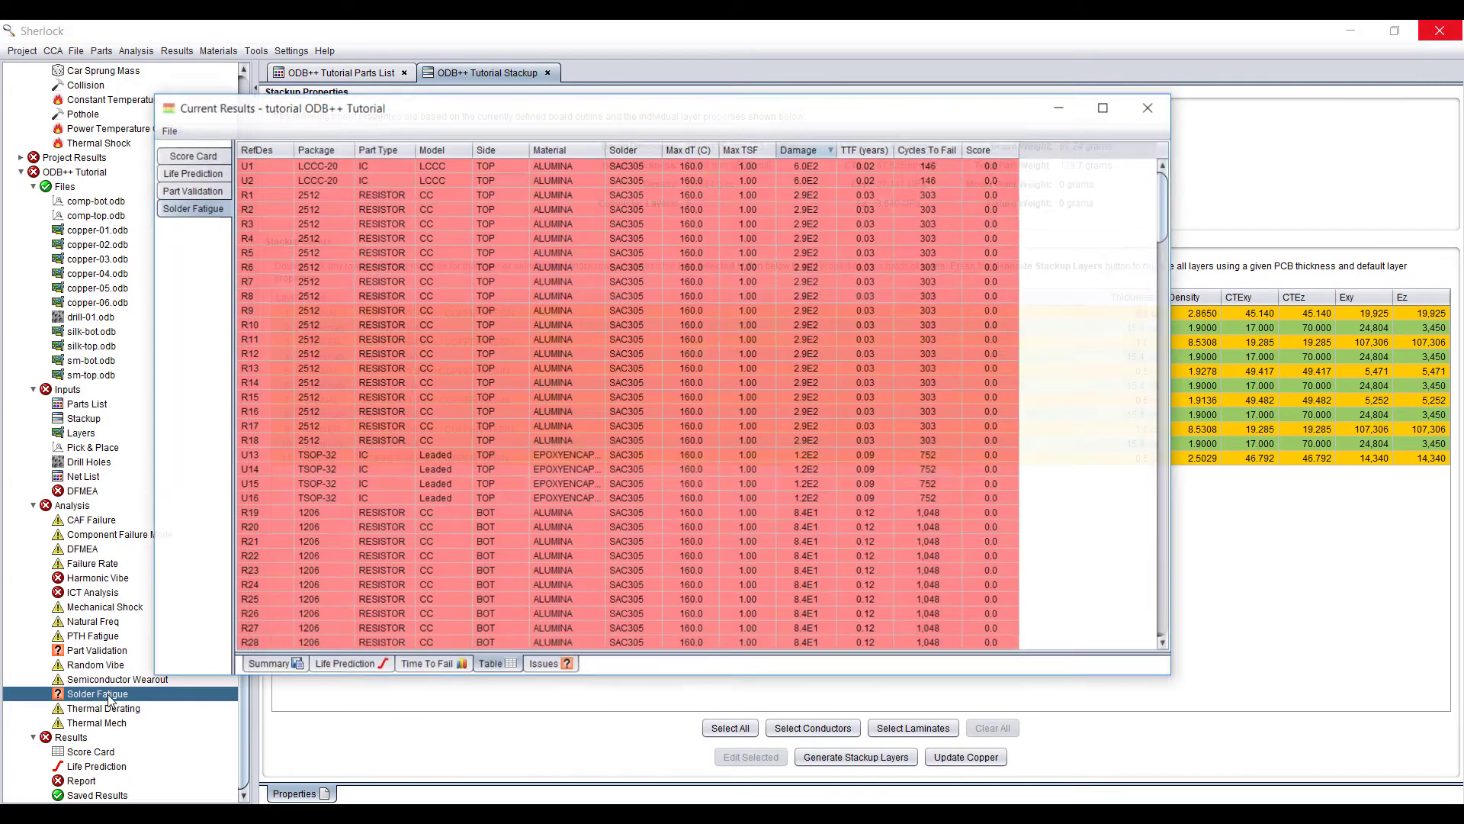
pyautogui.click(929, 183)
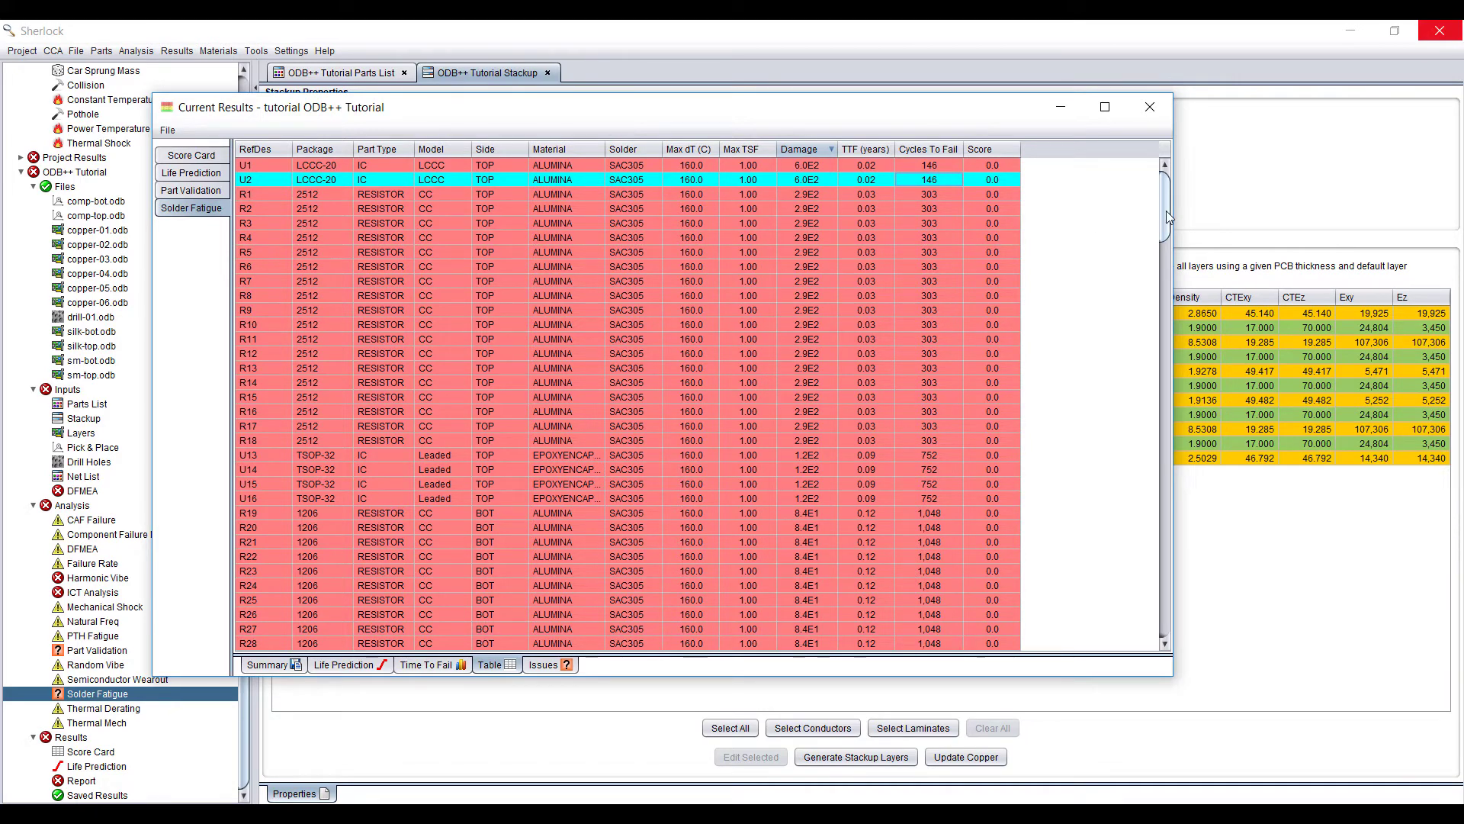
pyautogui.moveTo(1165, 211); pyautogui.dragTo(1159, 669)
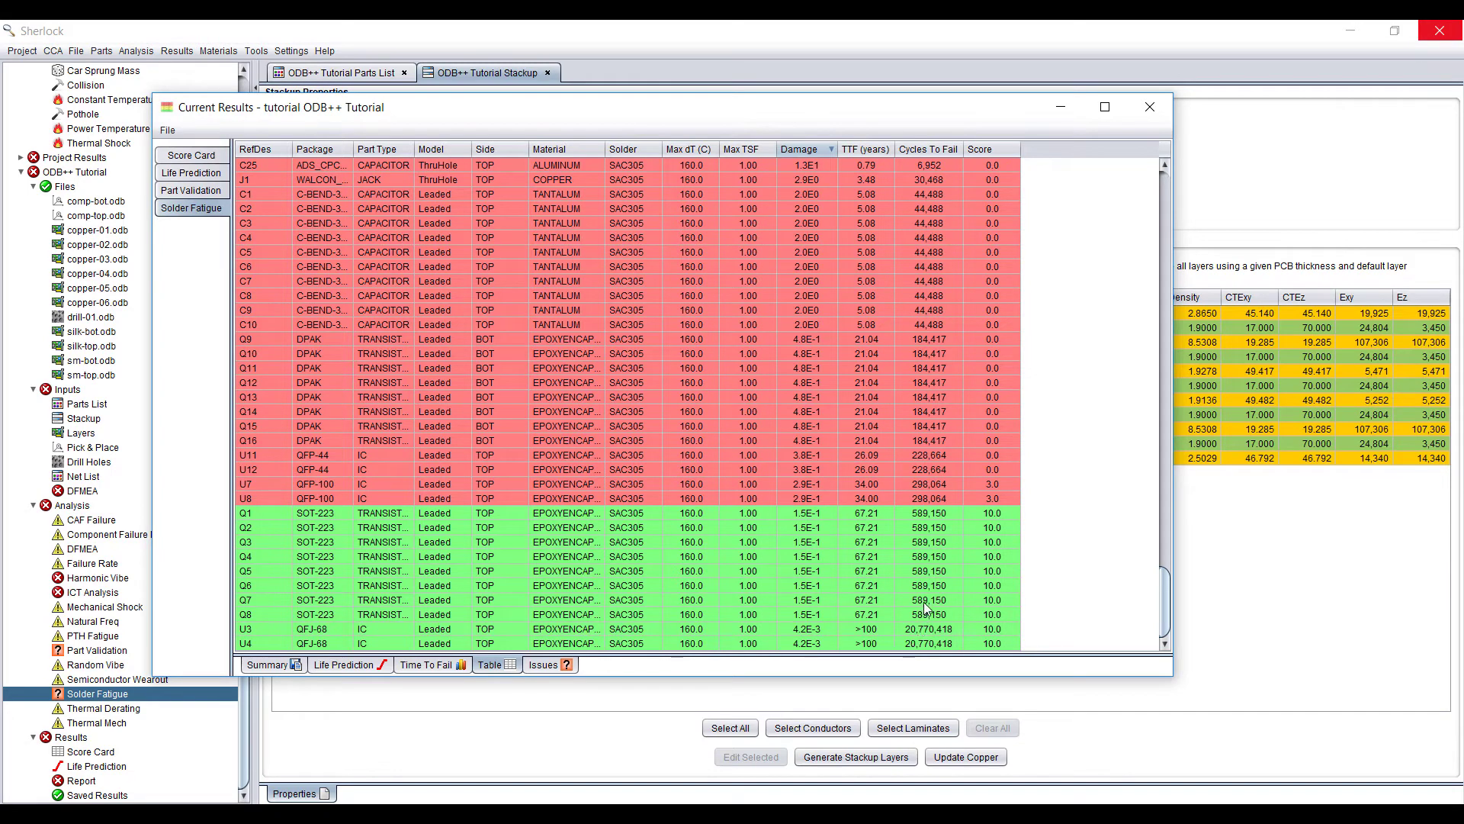
pyautogui.scroll(15, 931, 523)
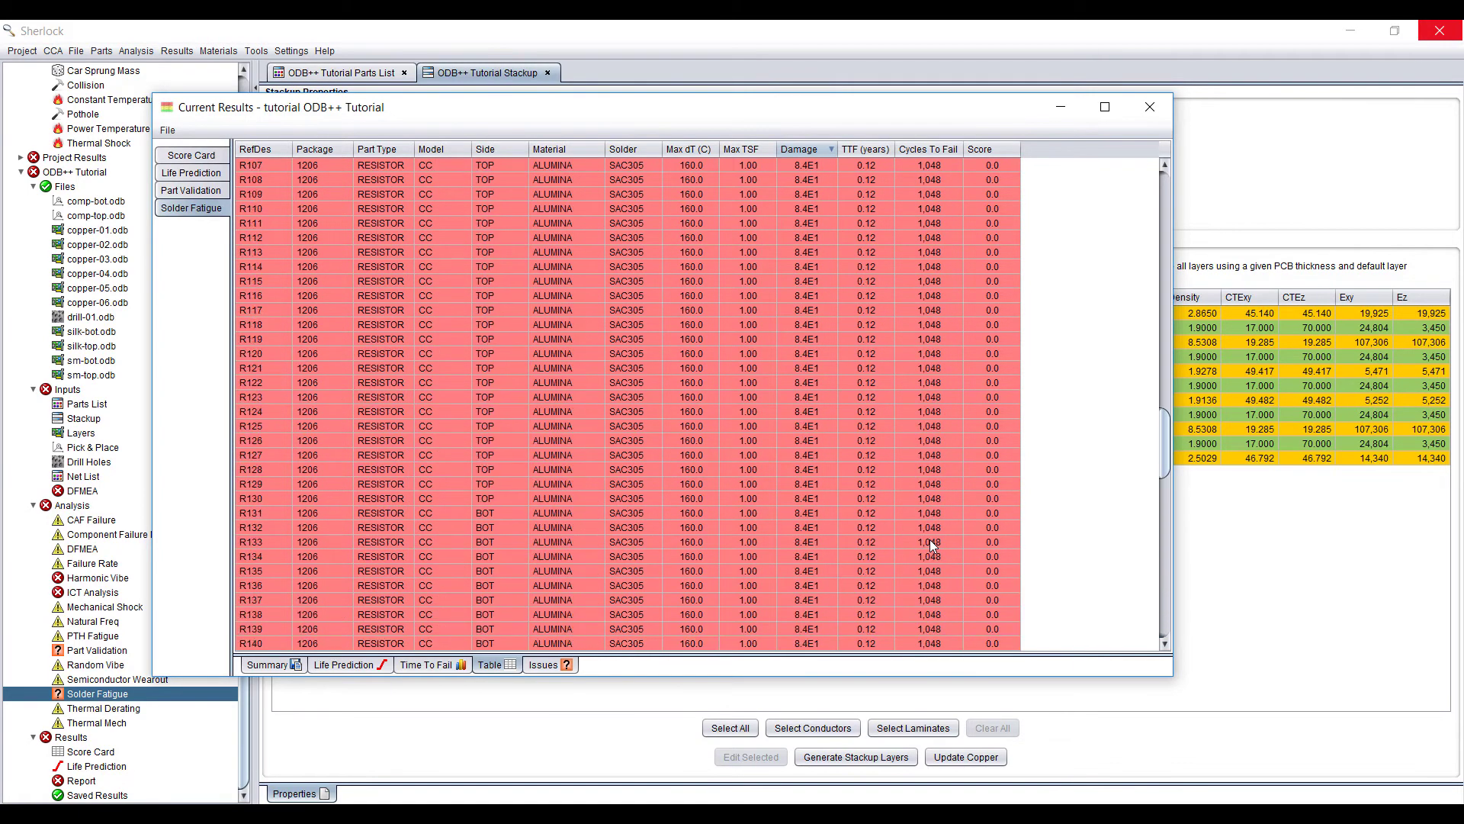
pyautogui.scroll(18, 931, 543)
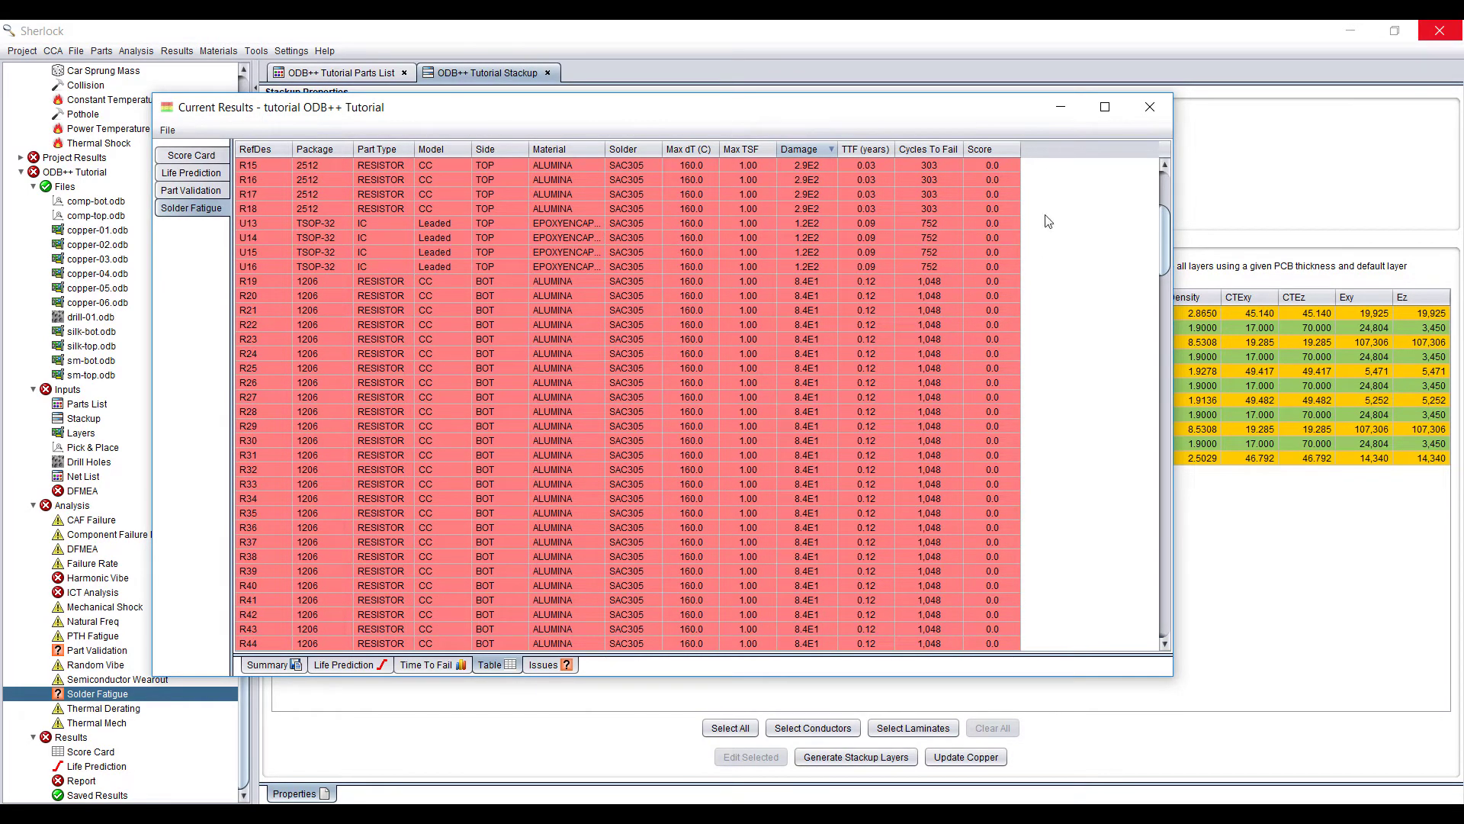
pyautogui.moveTo(1001, 114); pyautogui.dragTo(828, 406)
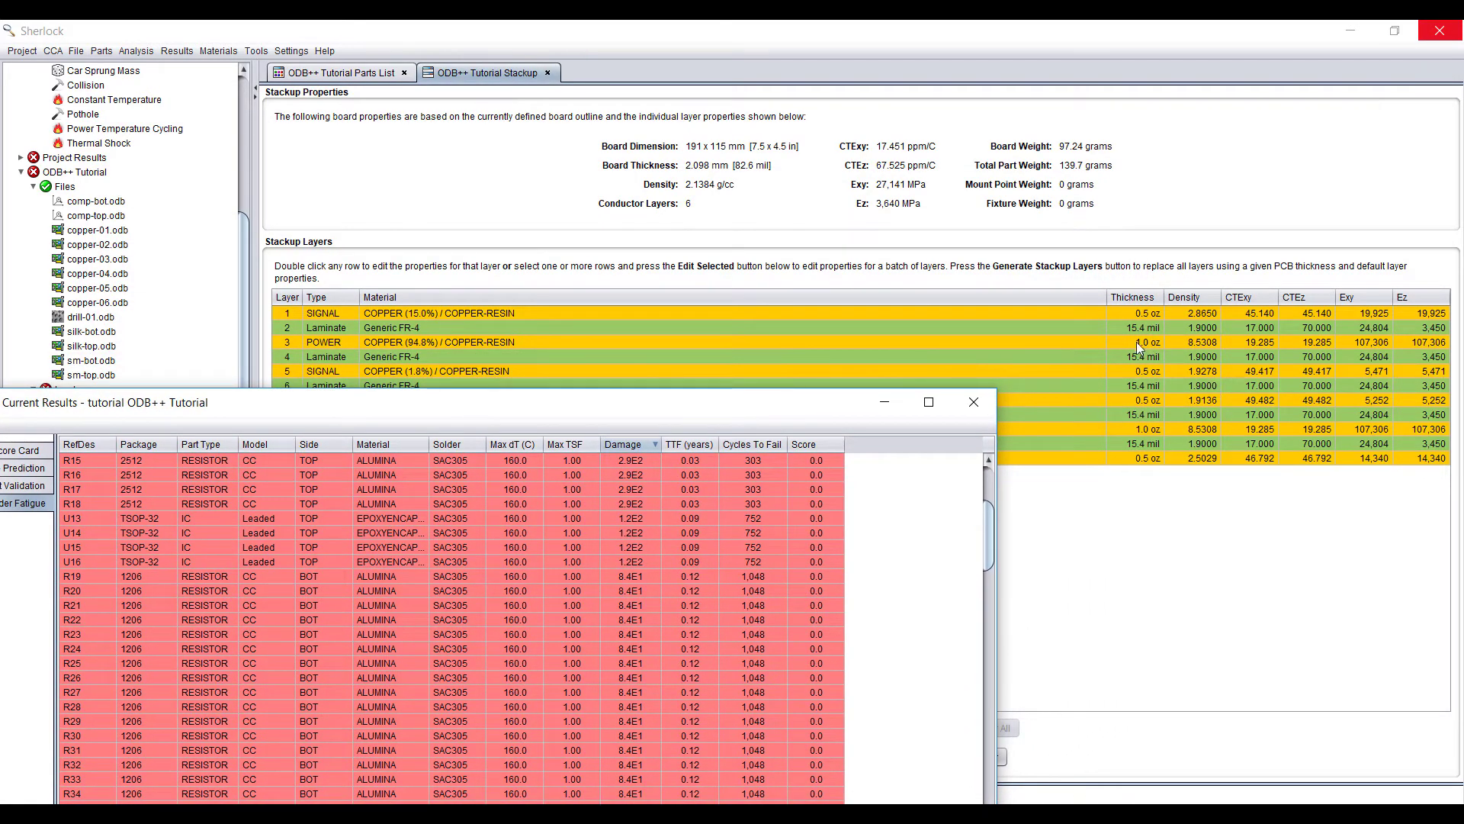
pyautogui.moveTo(771, 405); pyautogui.dragTo(1087, 114)
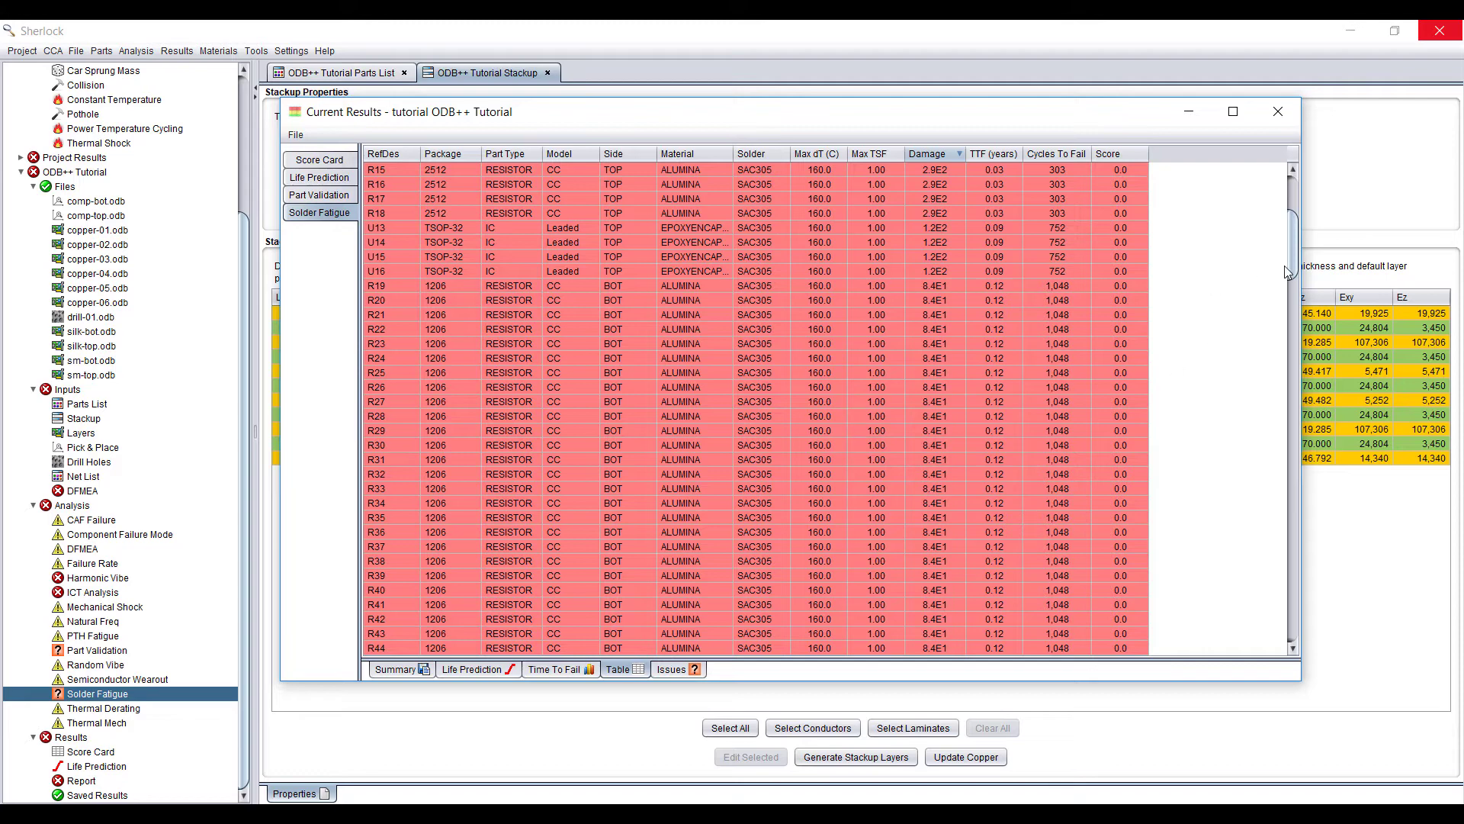
pyautogui.moveTo(1287, 258); pyautogui.dragTo(1351, 692)
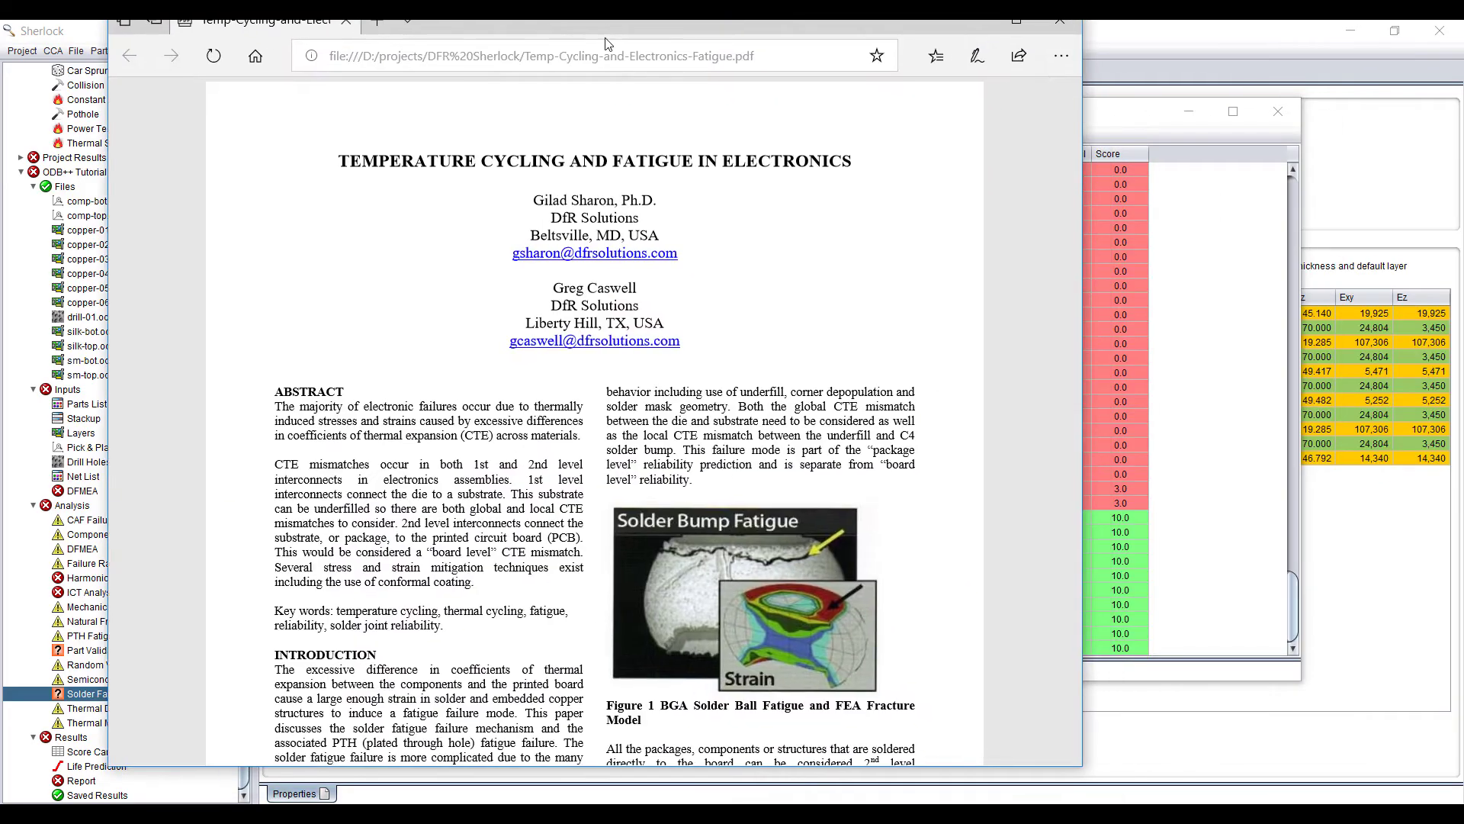
# Read through the Temperature Cycling and Fatigue in Electronics PDF, then return to Sherlock
pyautogui.scroll(-15, 593, 410)
pyautogui.scroll(5, 587, 404)
pyautogui.scroll(-1, 588, 416)
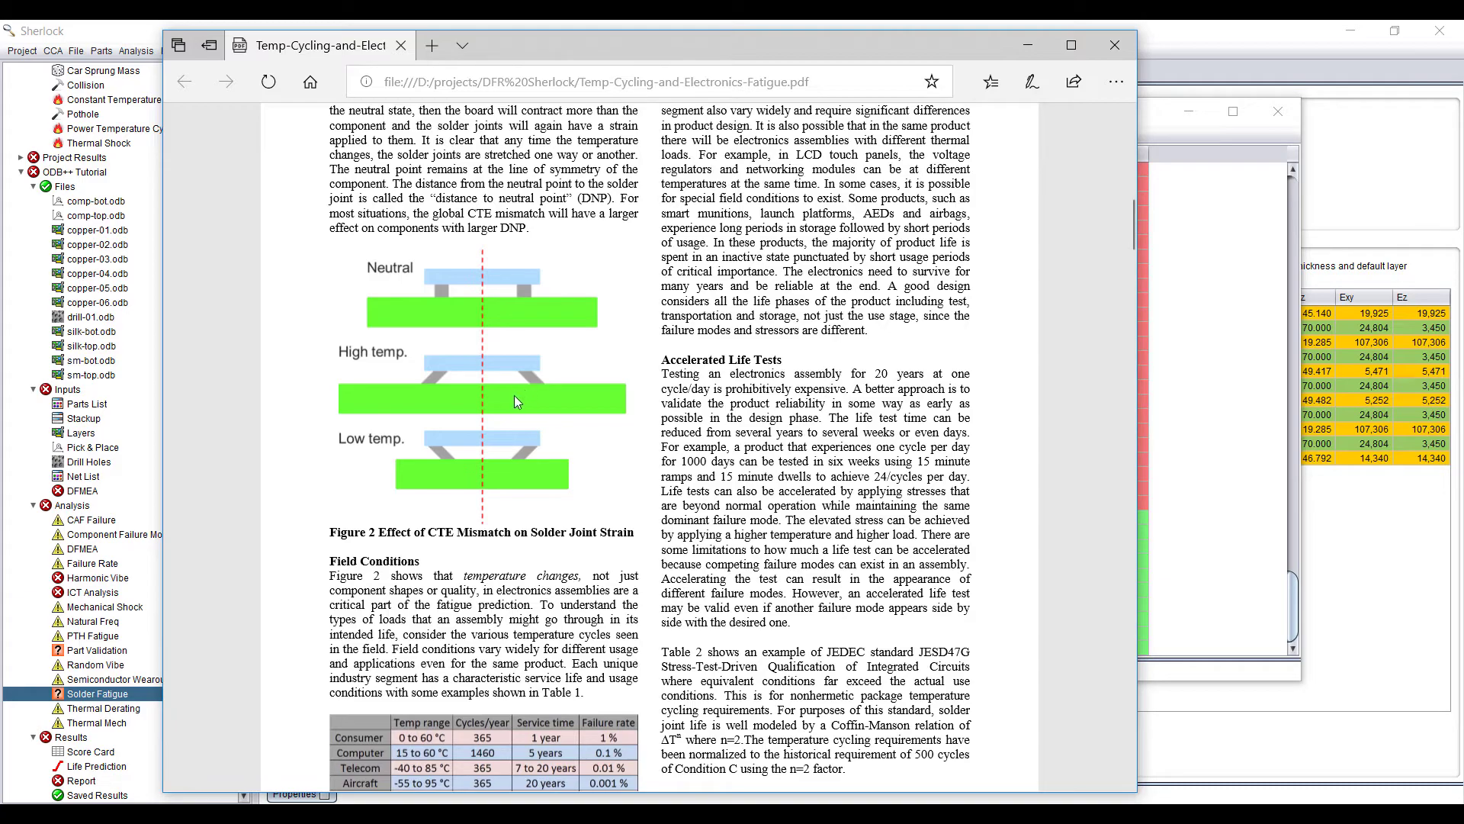
pyautogui.scroll(-9, 572, 396)
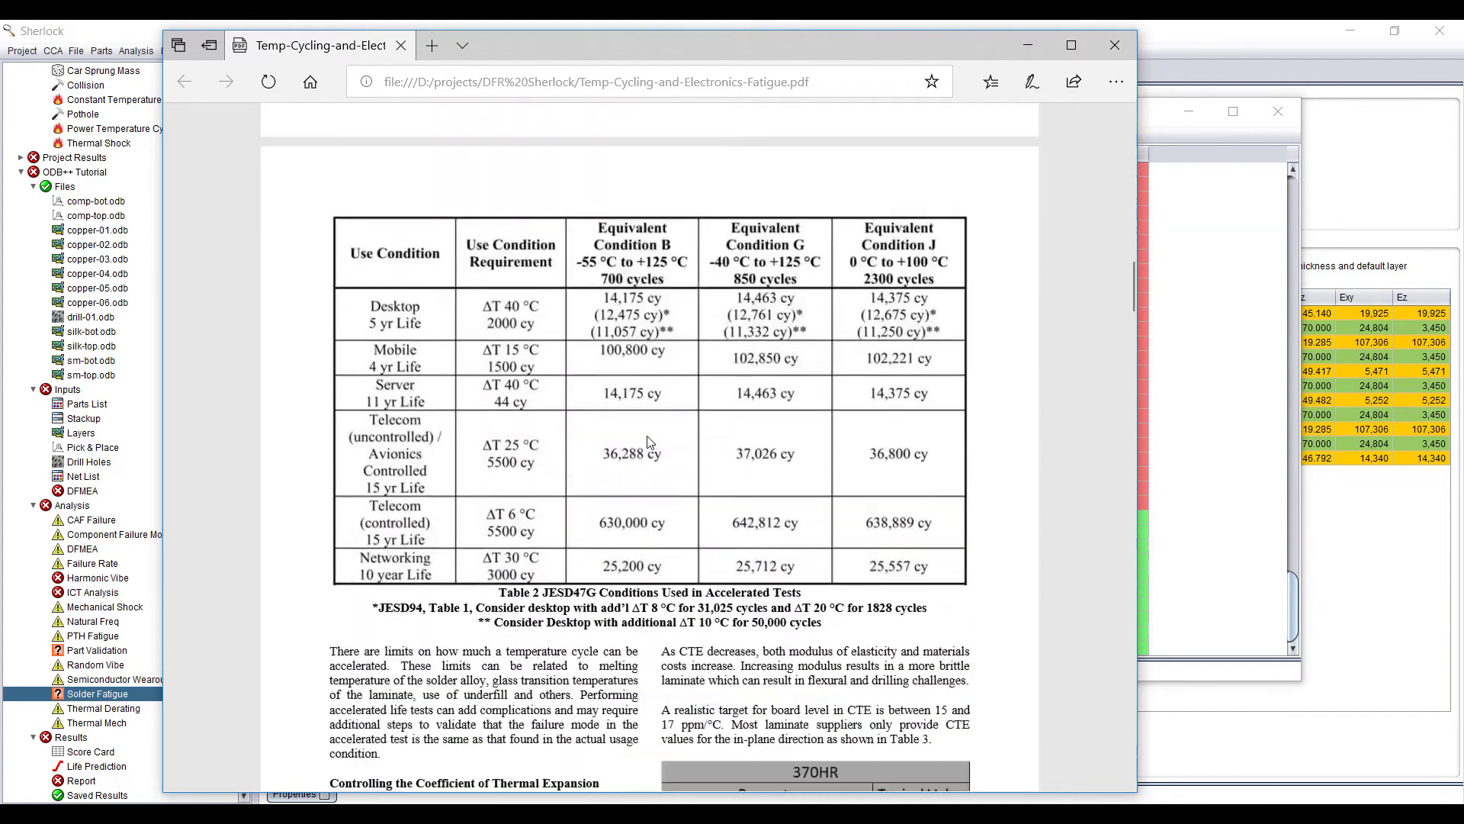
pyautogui.scroll(-15, 650, 438)
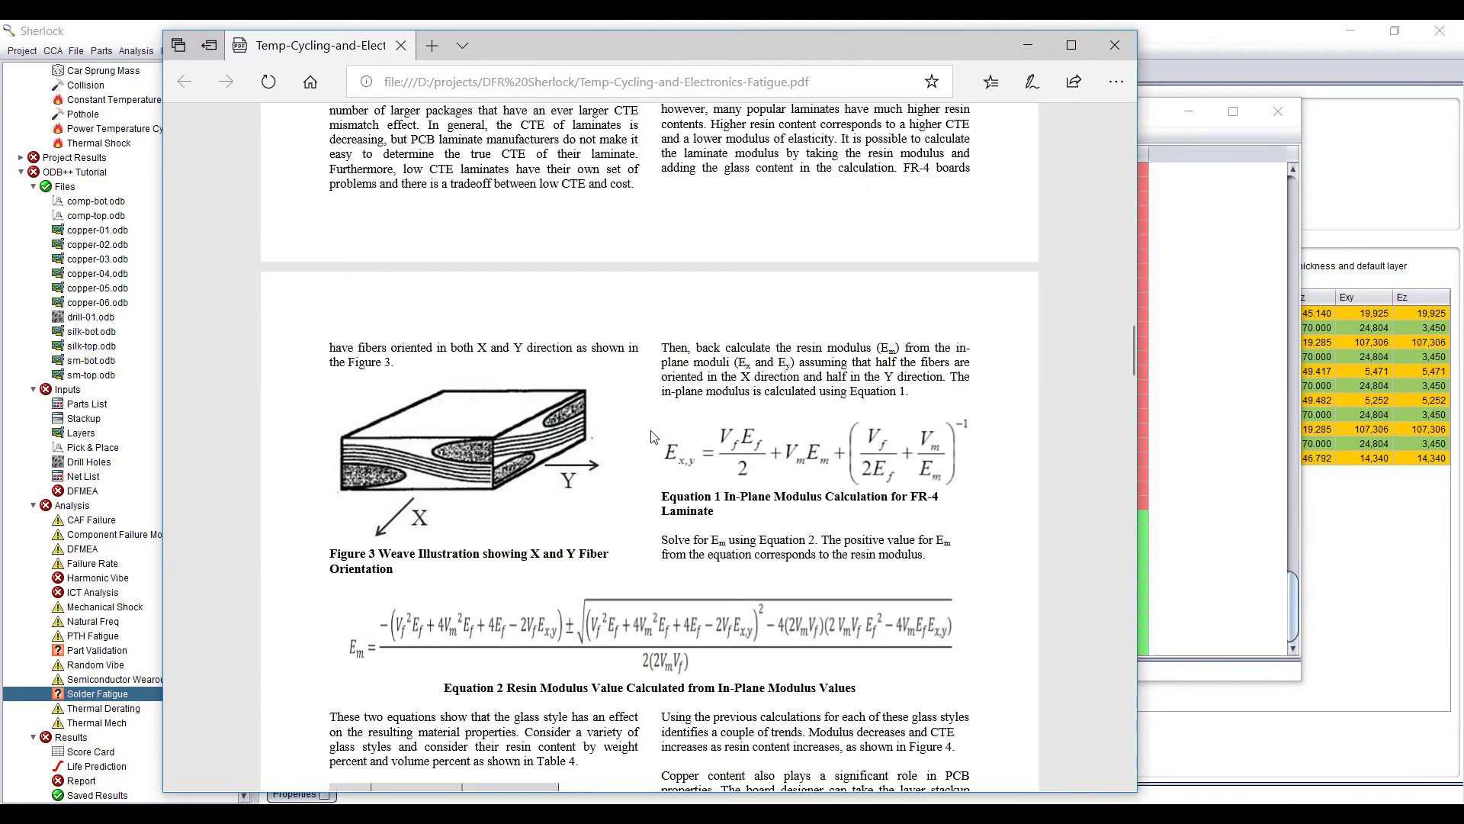
pyautogui.scroll(-15, 651, 436)
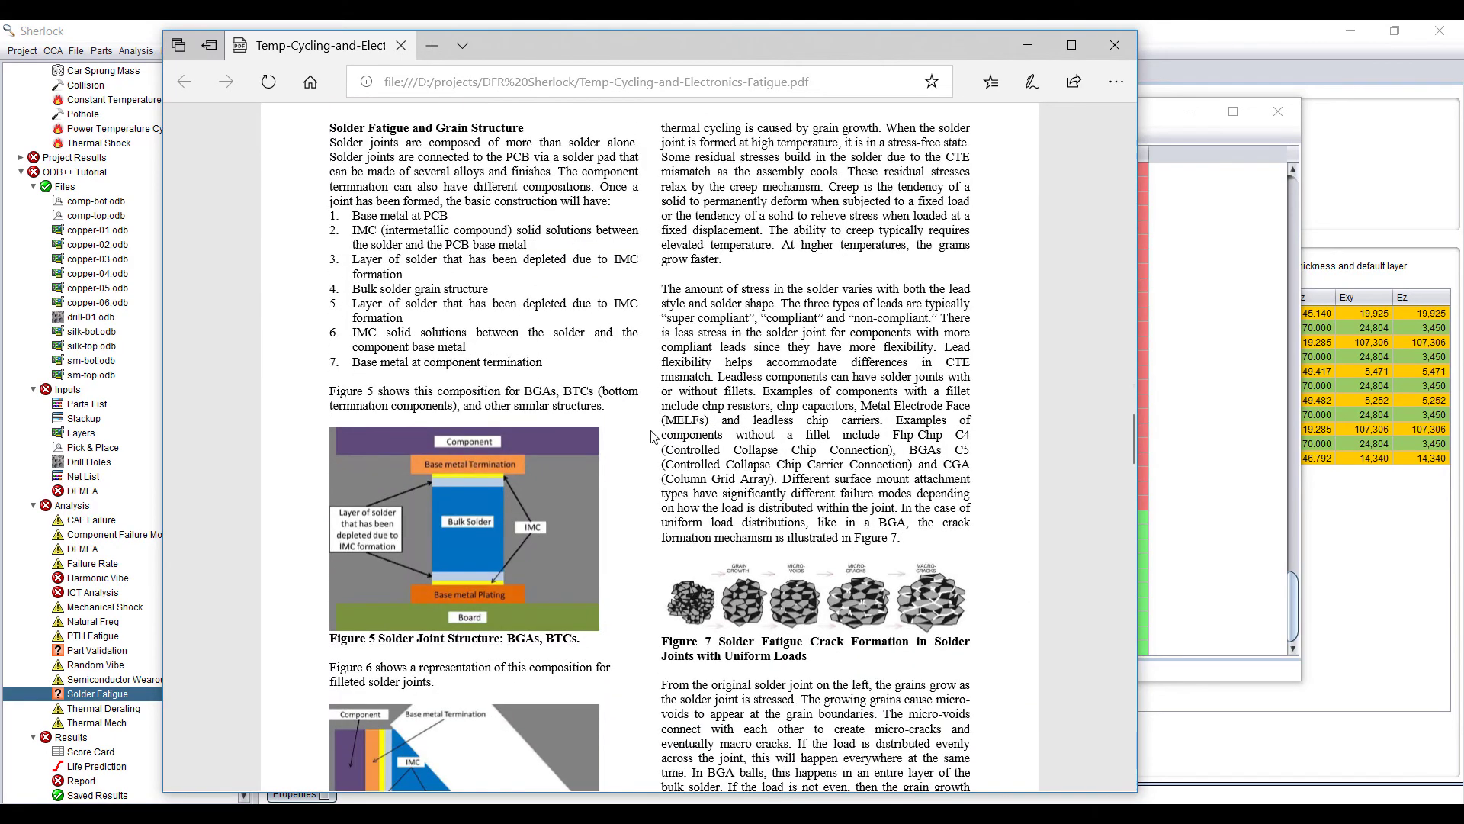
pyautogui.scroll(-5, 652, 436)
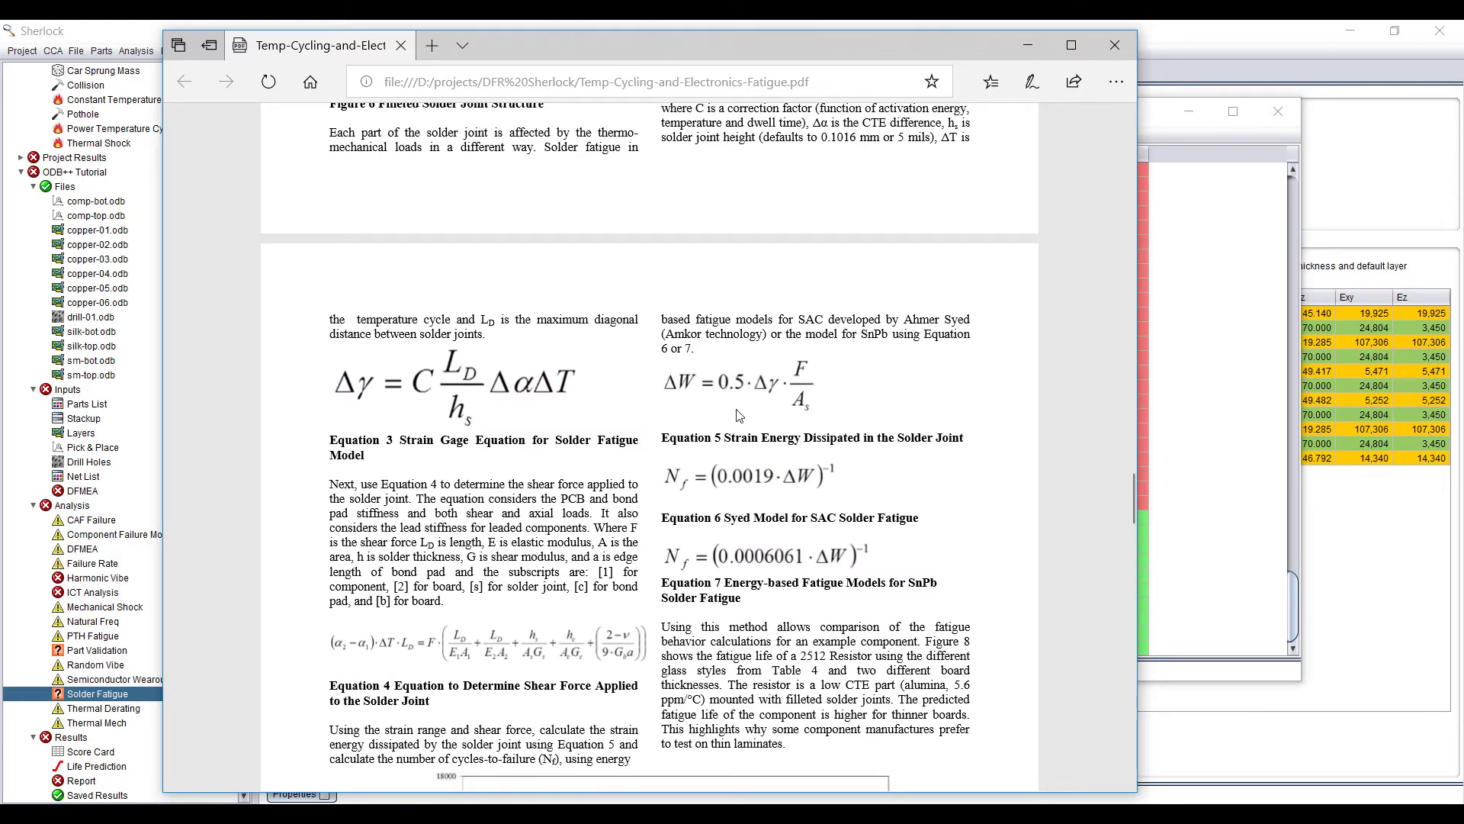
pyautogui.click(90, 32)
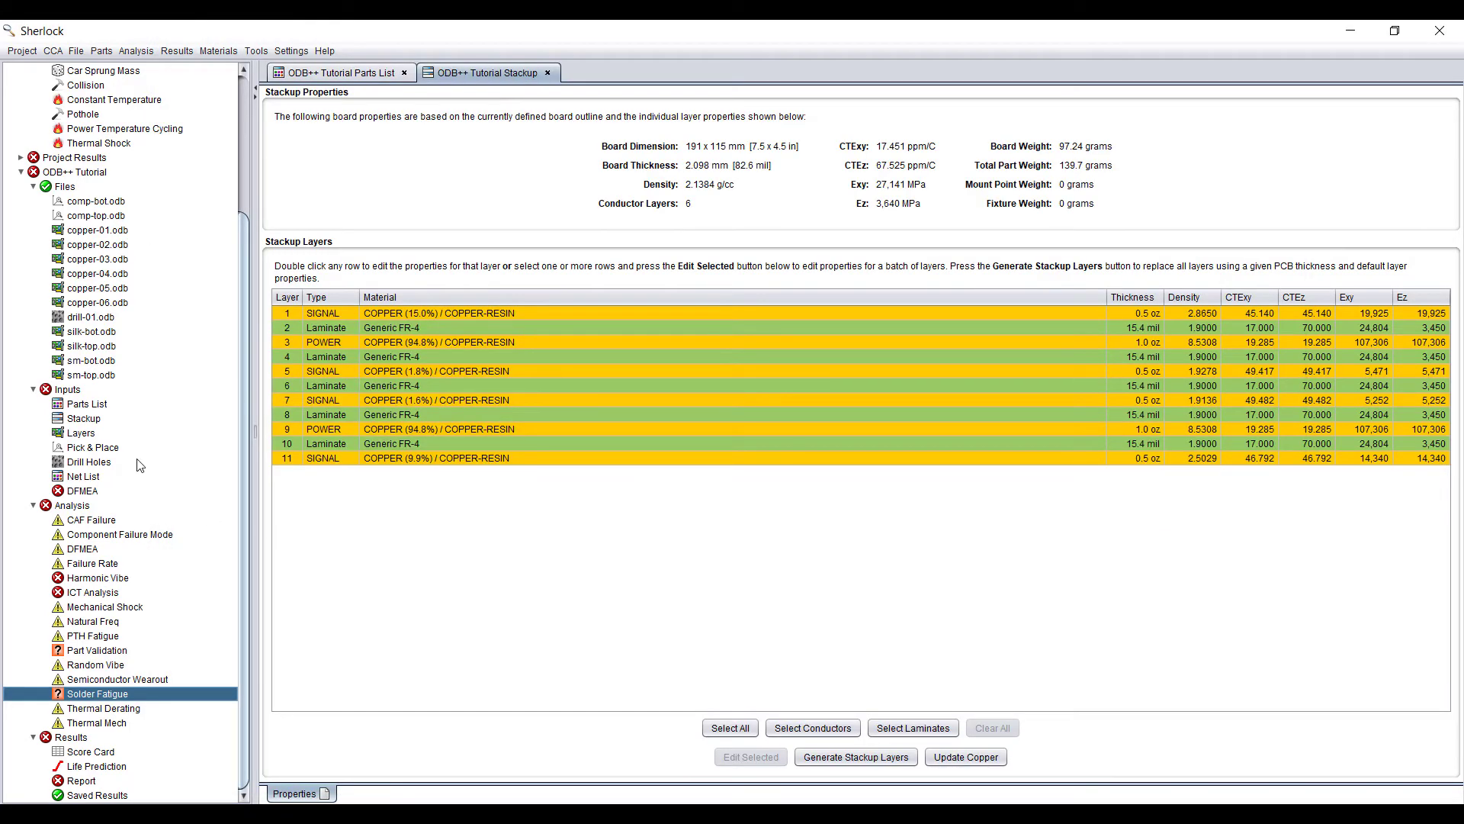
# Show the ODB++ Tutorial parts list and reopen the Solder Fatigue results
pyautogui.click(81, 405)
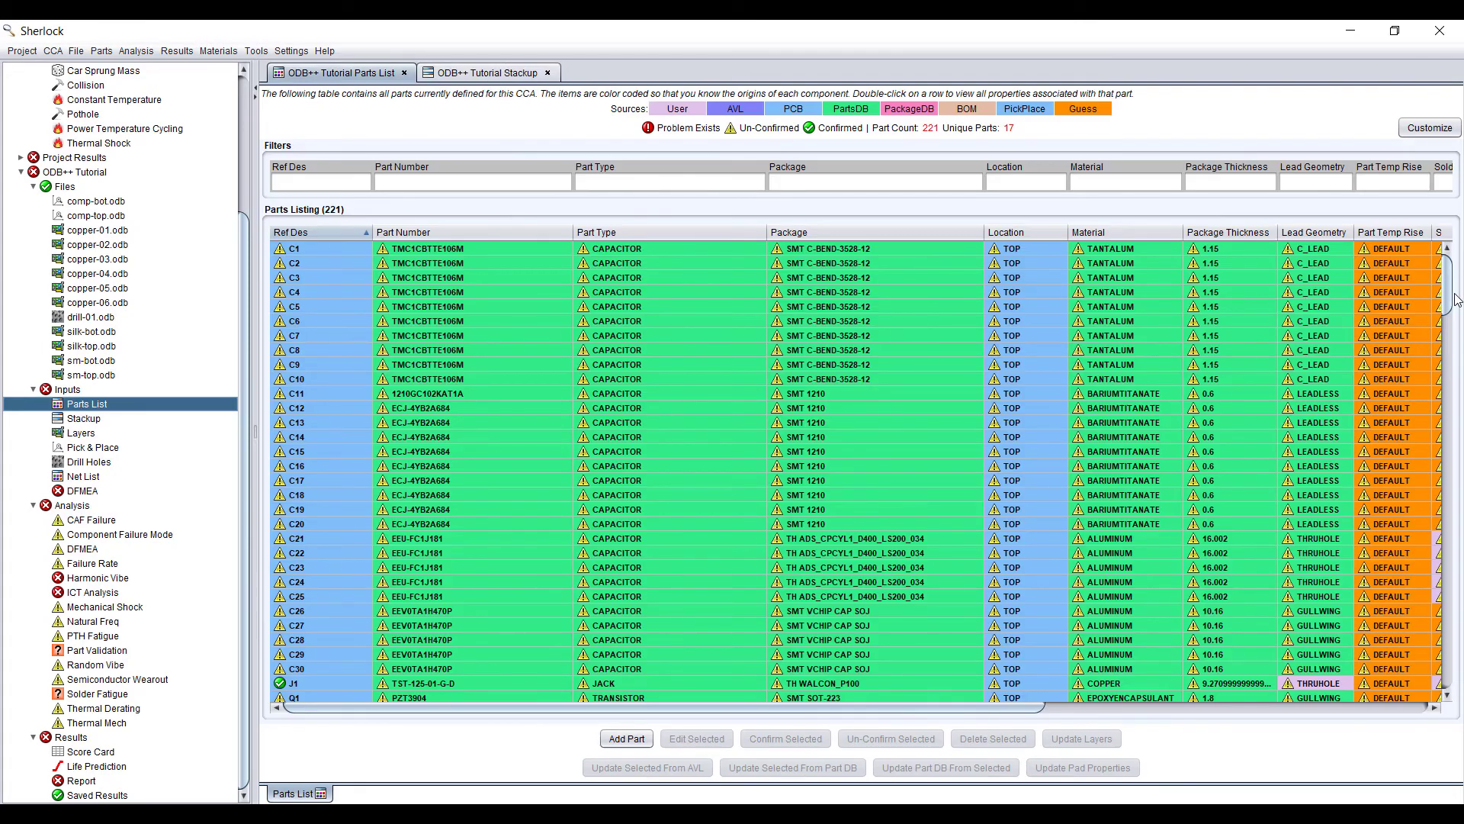
pyautogui.moveTo(1445, 286); pyautogui.dragTo(1446, 660)
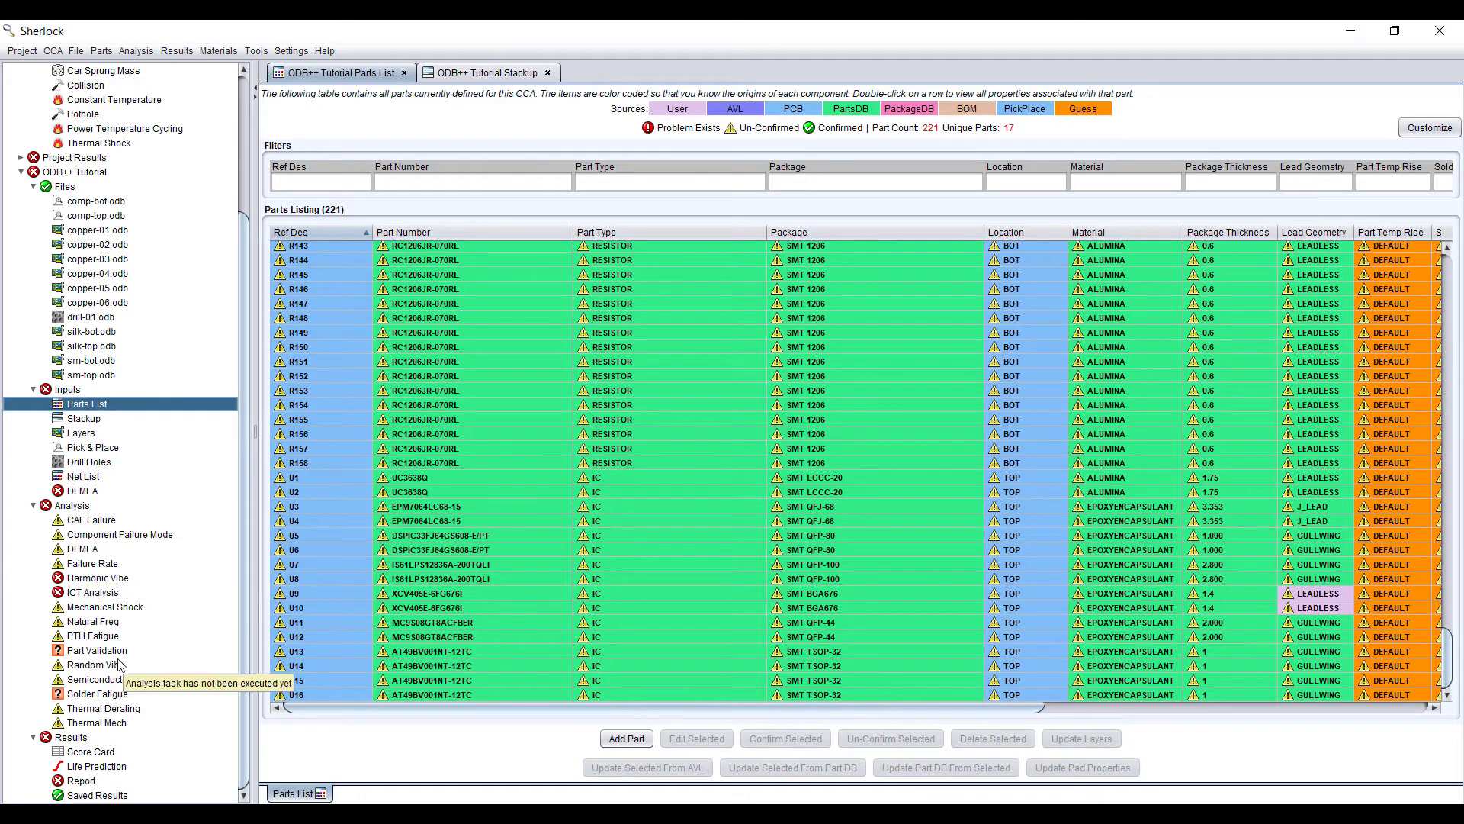
pyautogui.click(104, 695)
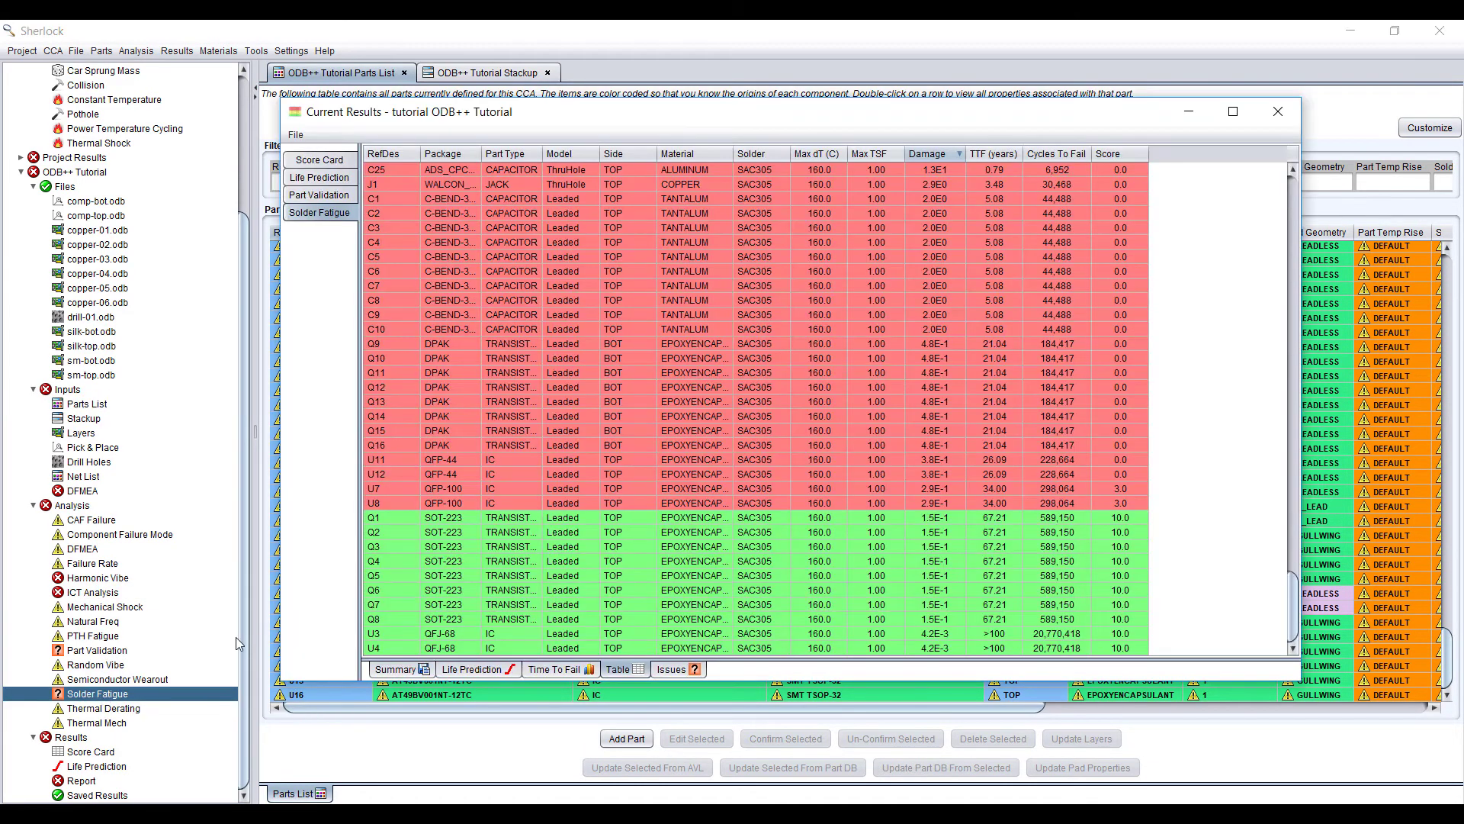
pyautogui.scroll(5, 602, 565)
pyautogui.scroll(-10, 603, 569)
# Select parts U1 and U2 at the top of the results table
pyautogui.moveTo(1298, 621); pyautogui.dragTo(1284, 207)
pyautogui.click(447, 171)
pyautogui.click(441, 184)
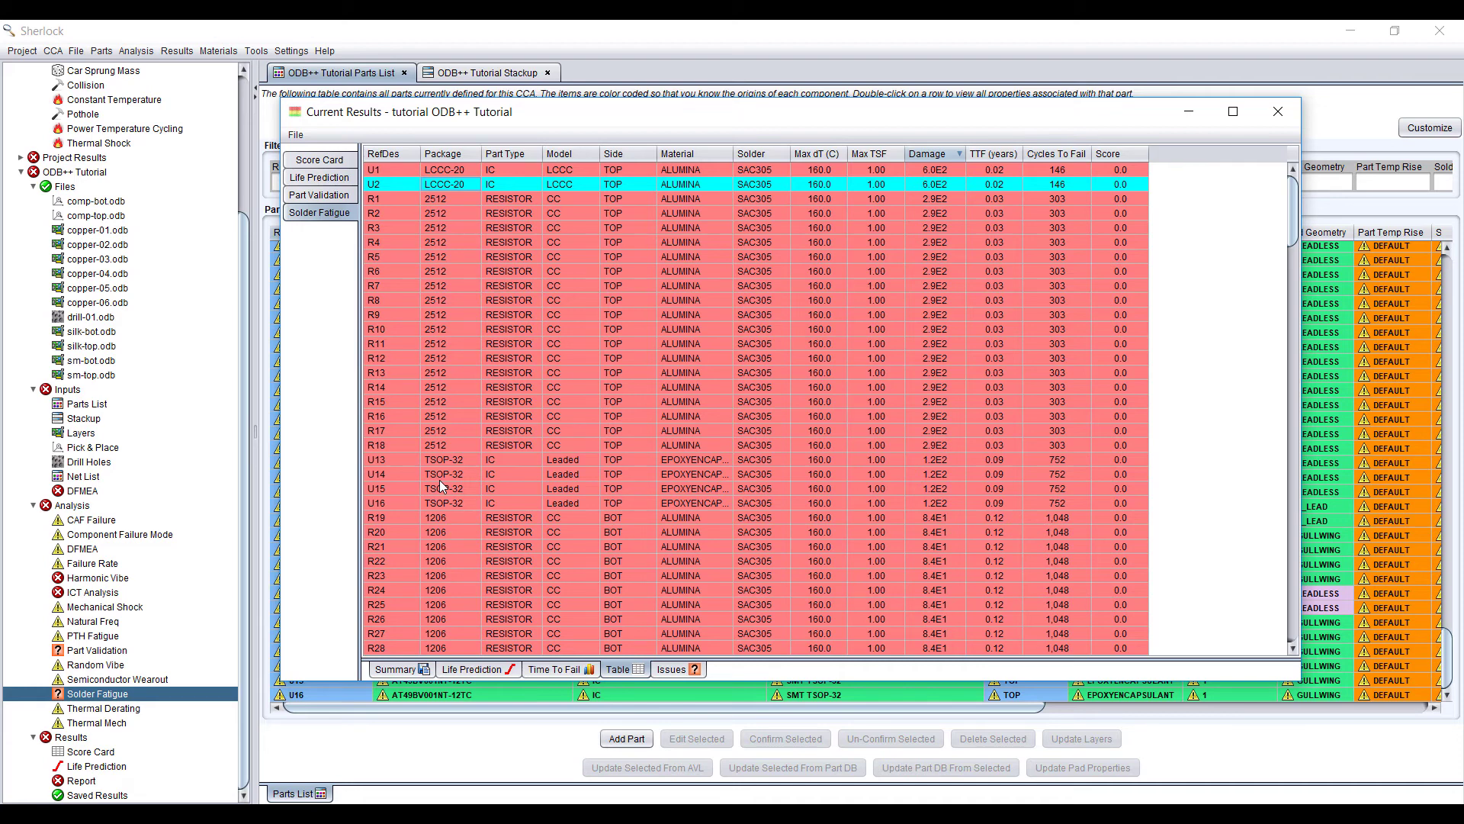
# Close the fatigue results and open Export TM Model for the Thermal Mech analysis
pyautogui.press('Down')
pyautogui.press('Down')
pyautogui.rightClick(99, 729)
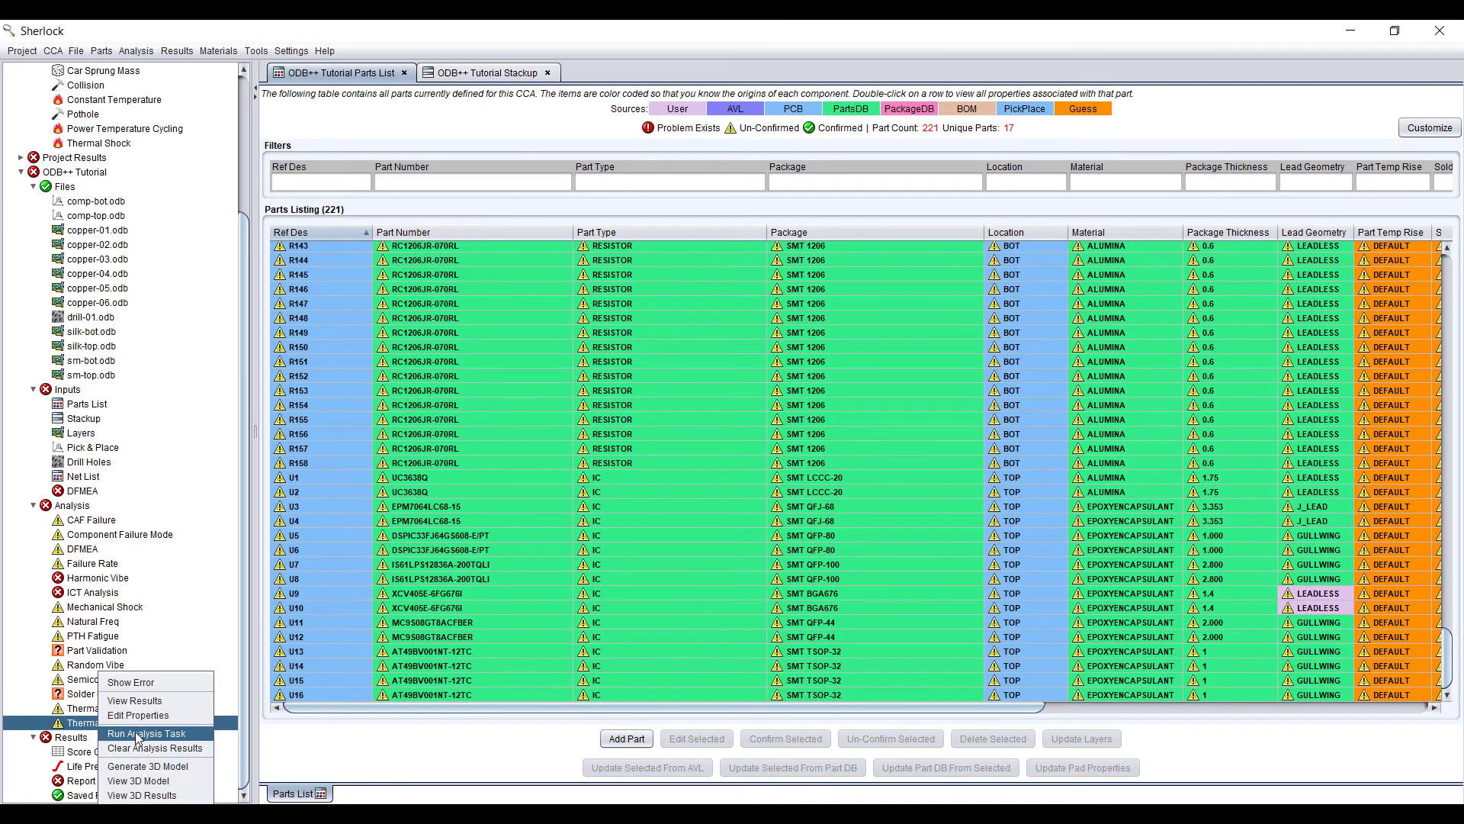
pyautogui.click(152, 796)
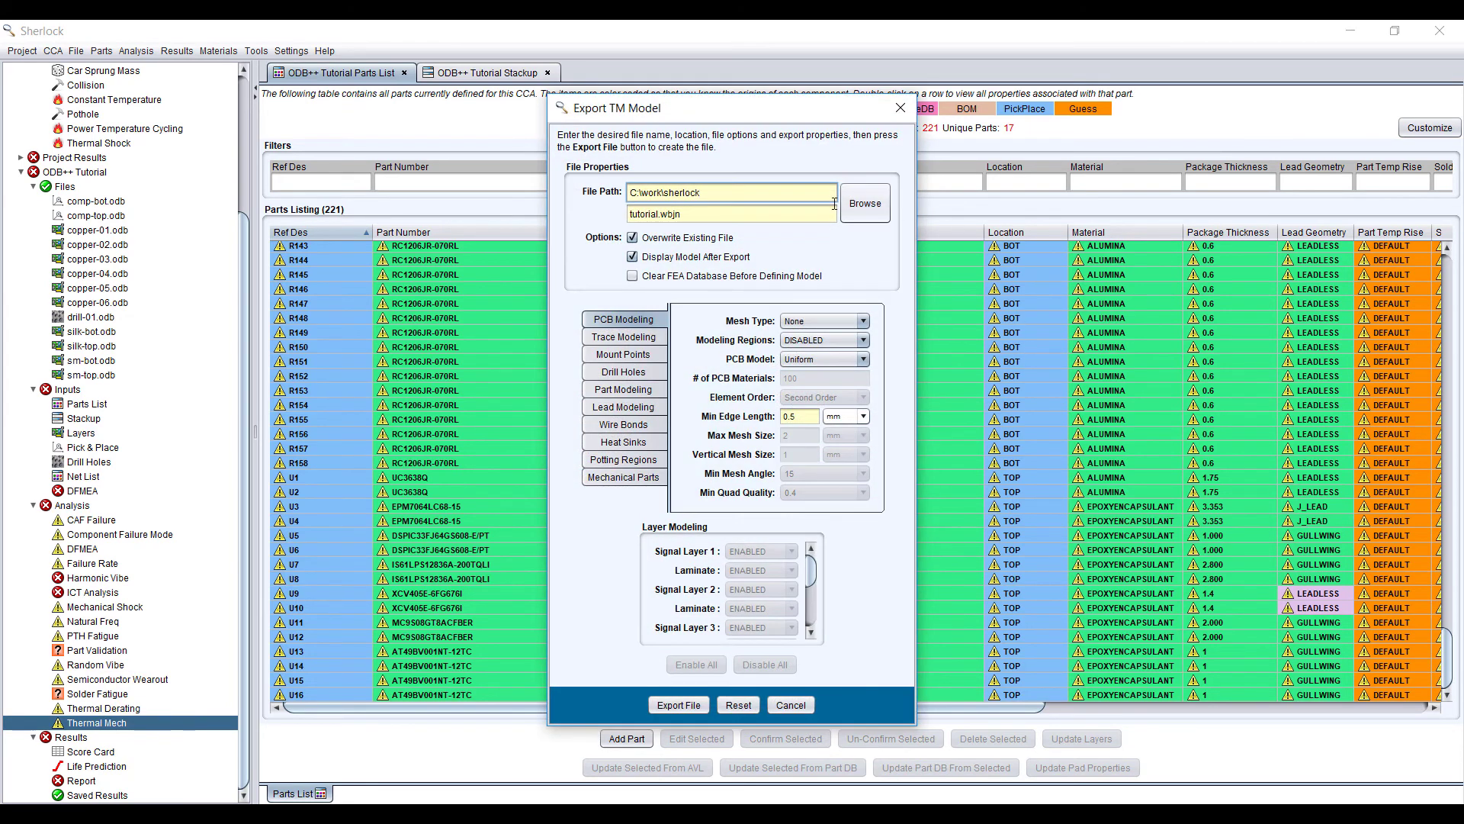